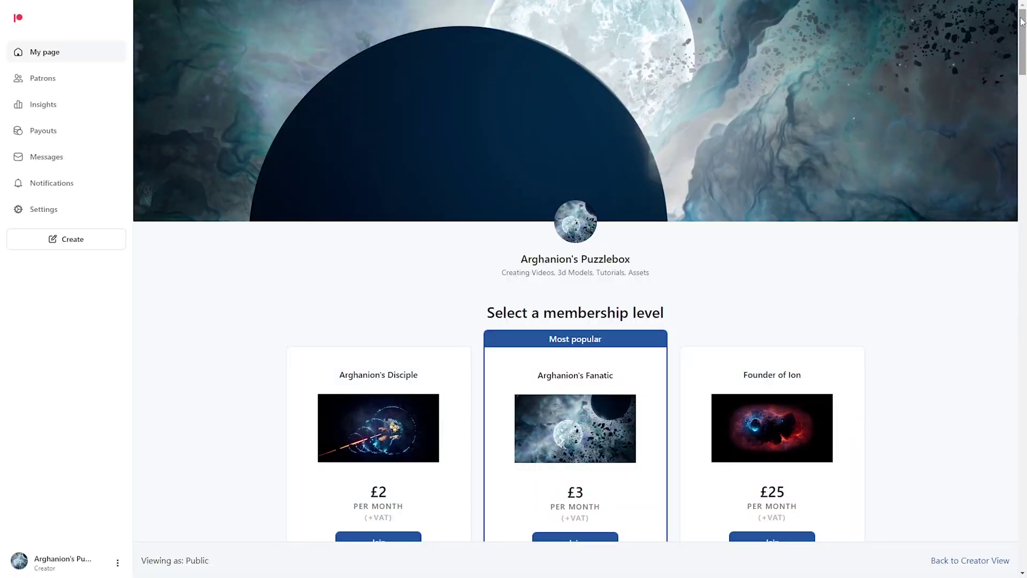
Look through the Patreon page from the membership levels down to the about section and recent posts
left_click_drag(1022, 21, 1024, 58)
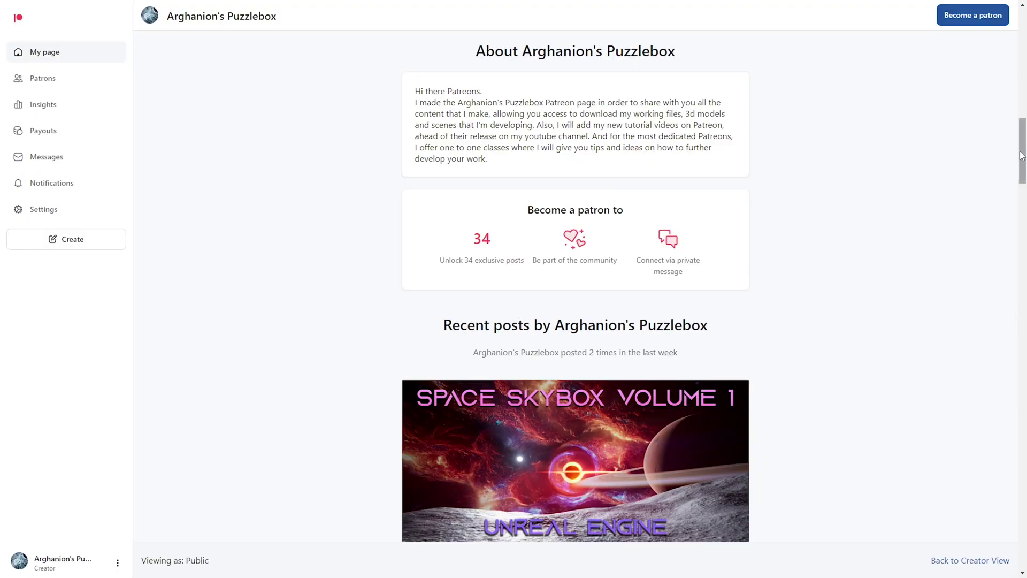
left_click_drag(1022, 156, 1021, 273)
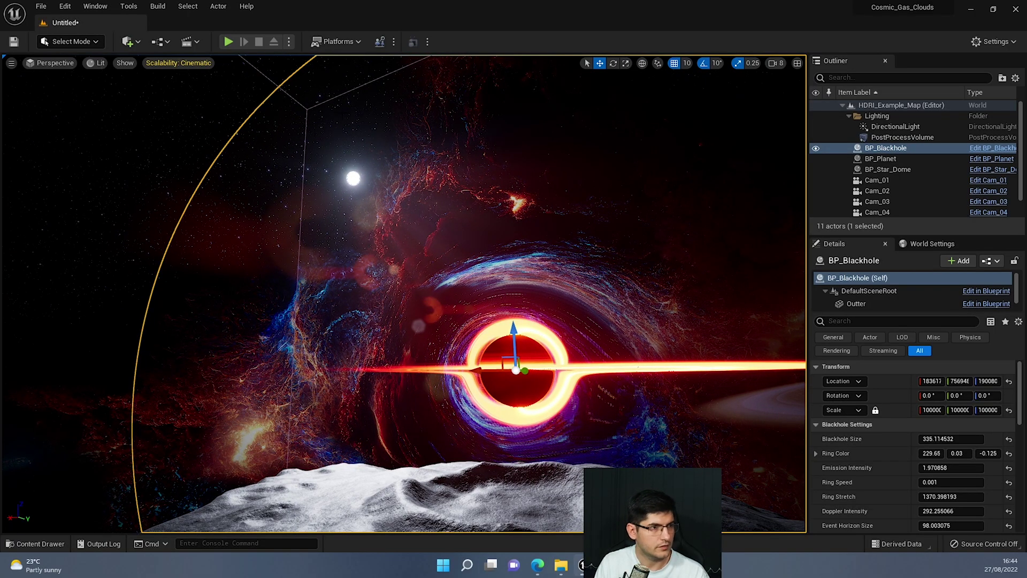
In Unreal Engine, inspect the star dome, moon surface and black hole by selecting each in the scene
right_click_drag(375, 277, 365, 304)
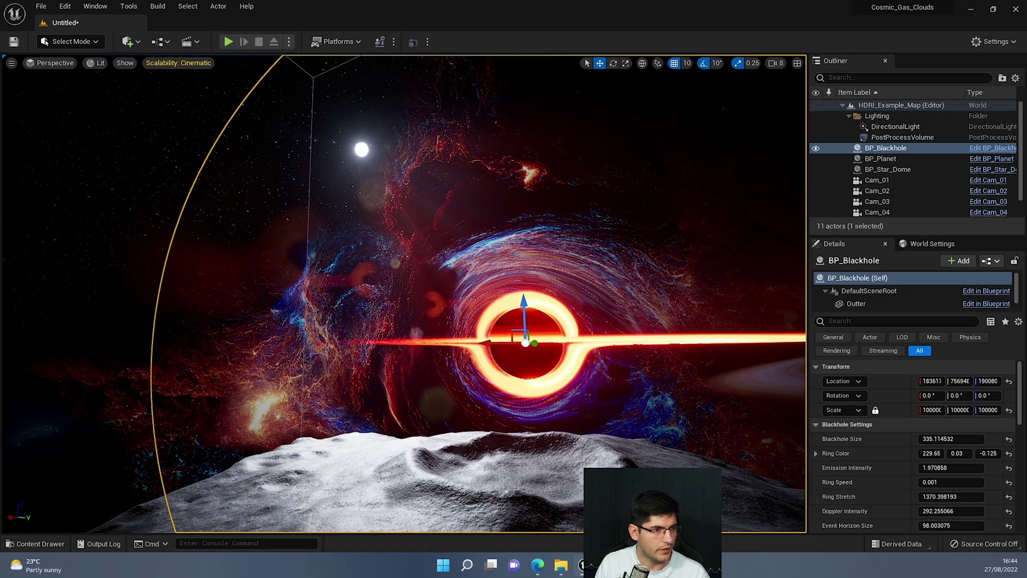
left_click(214, 379)
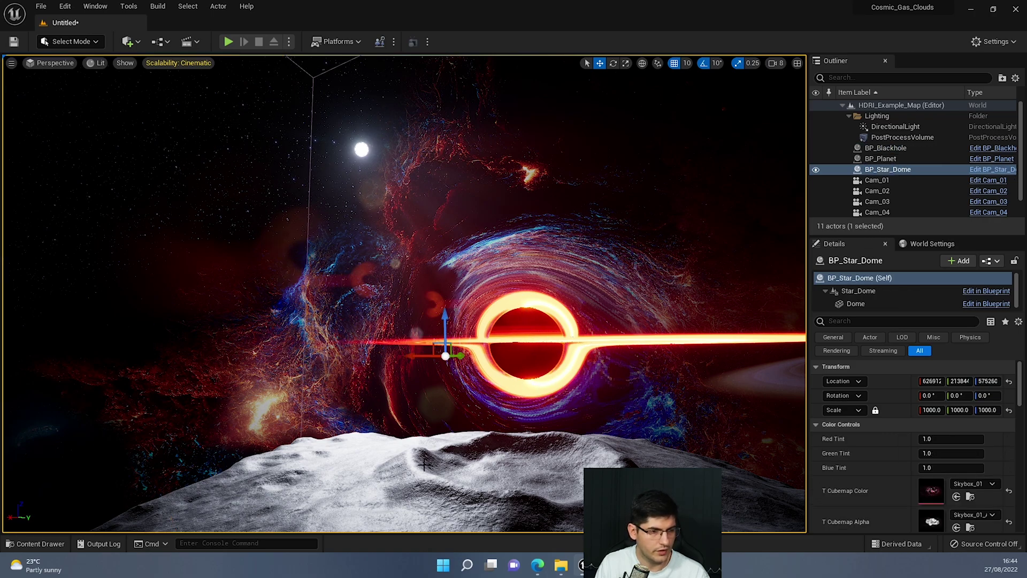
left_click(386, 459)
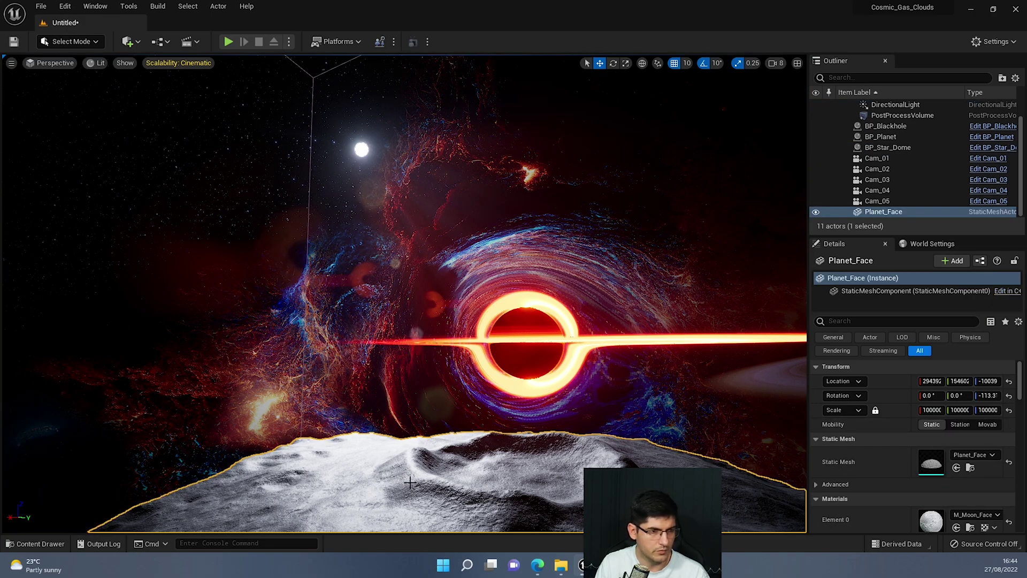
left_click(368, 250)
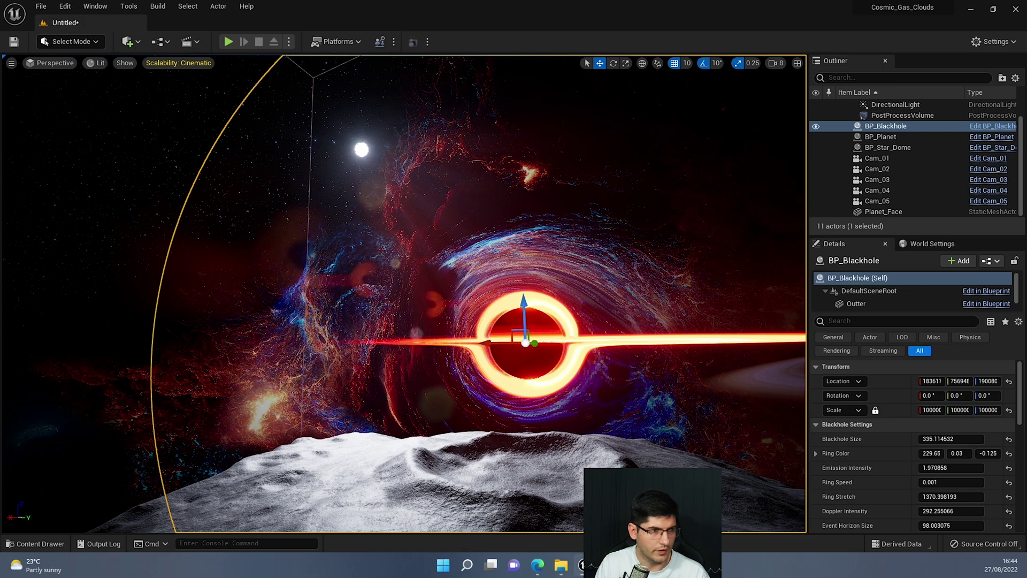
left_click(493, 251)
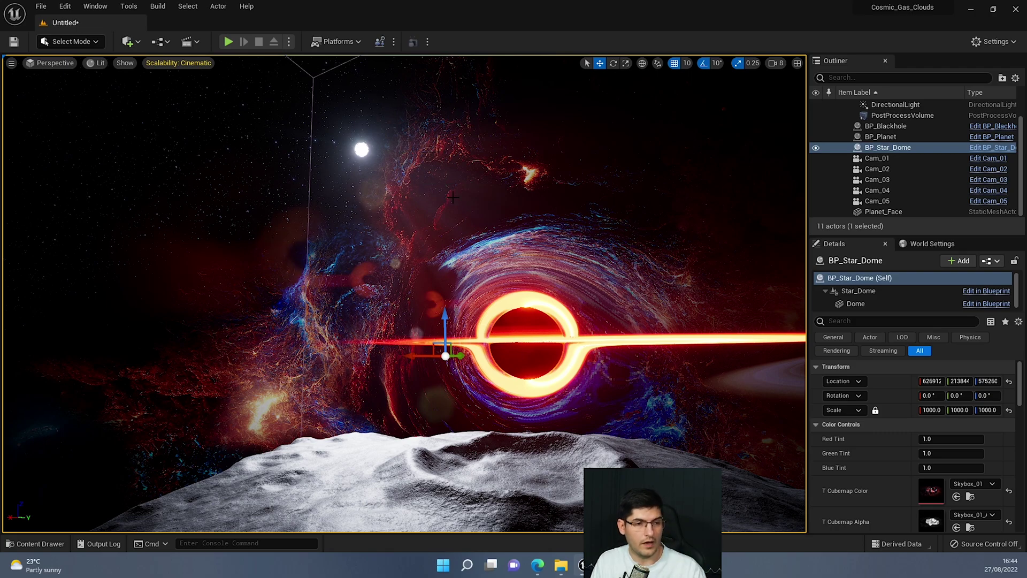
Set the black hole's size to about 333, ring color blue value to 1.1541, emission intensity to about 16.99 and ring speed to about 0.385
left_click(487, 376)
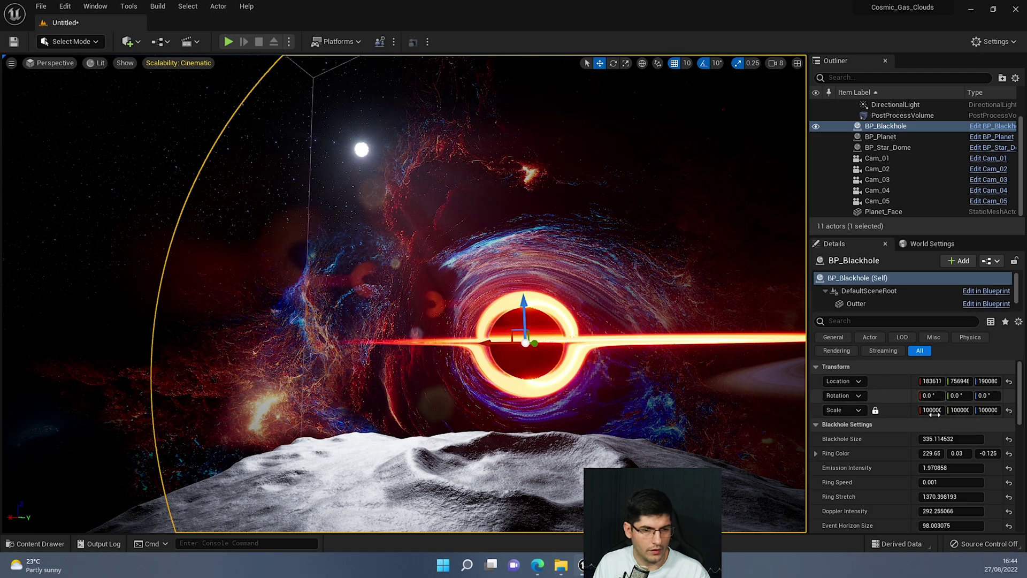
mouse_move(933, 438)
left_mouse_down()
mouse_move(903, 439)
mouse_move(941, 438)
left_mouse_up()
scroll(930, 467, "down", 2)
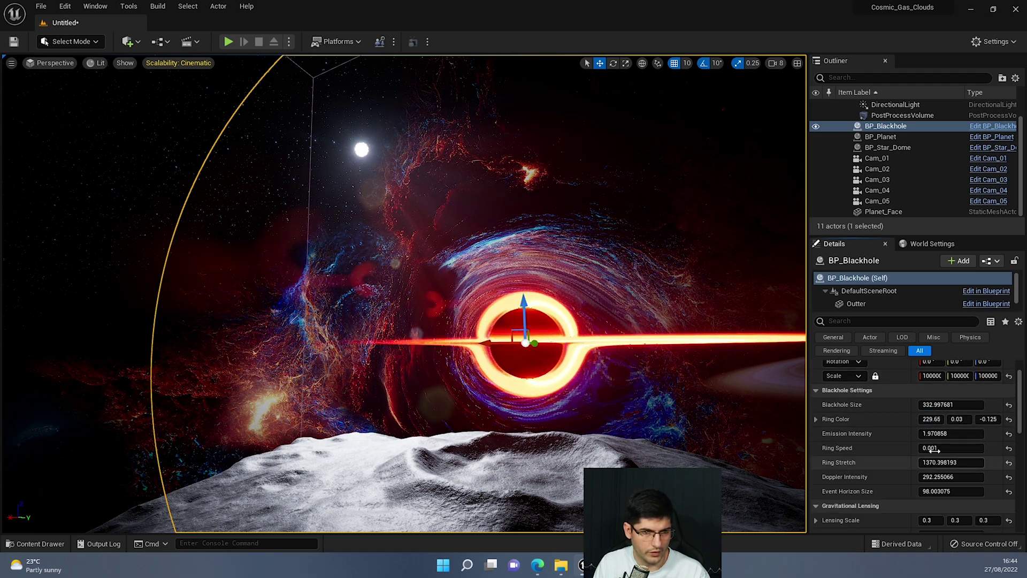
left_click_drag(987, 418, 959, 448)
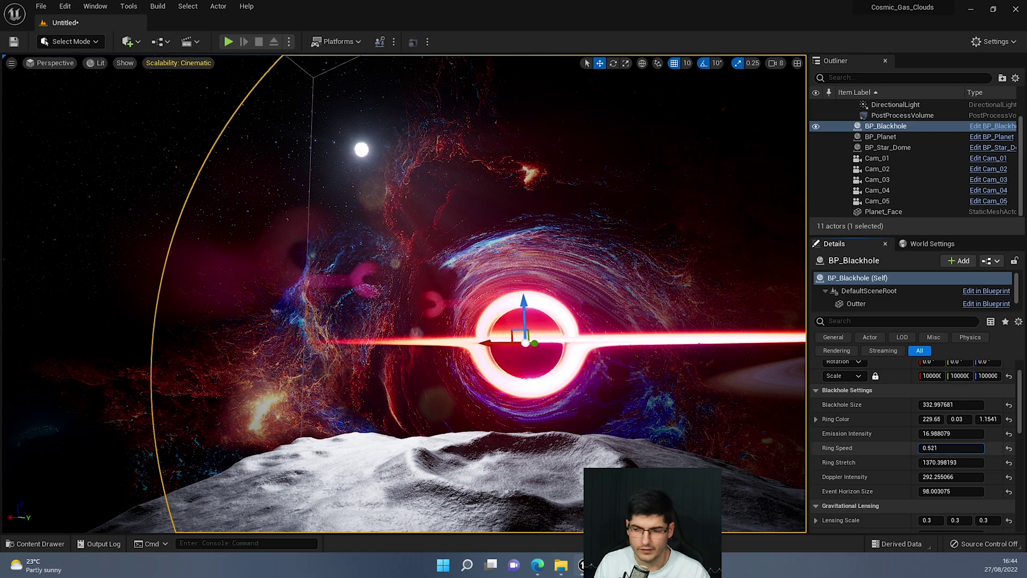
Raise the black hole and set its ring speed to about 0.004, ring stretch to about 10544.64 and Doppler intensity to about 33.04
right_click_drag(540, 321, 512, 320)
left_click_drag(558, 302, 557, 250)
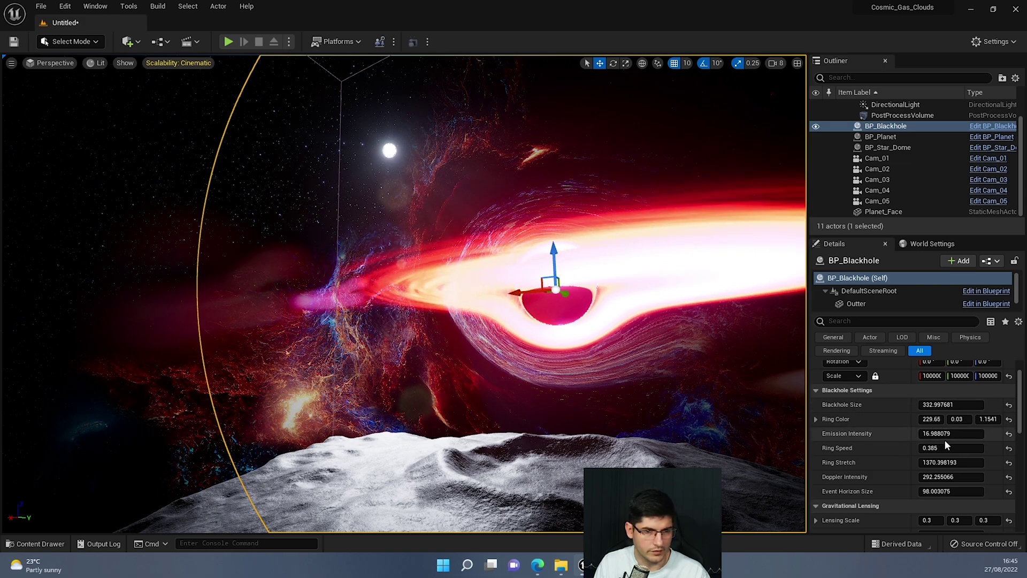
left_click_drag(947, 448, 931, 476)
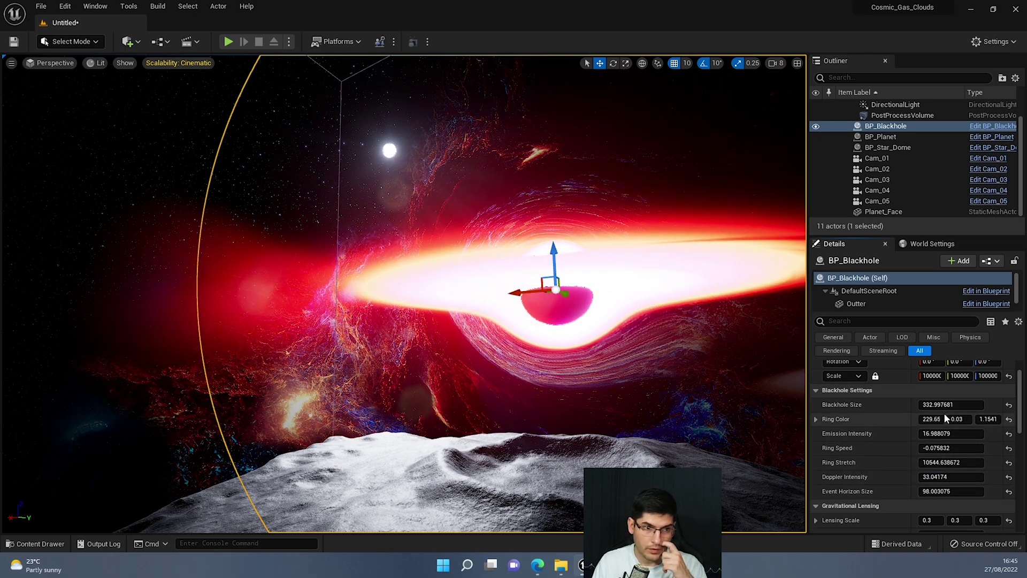
mouse_move(941, 448)
left_mouse_down()
mouse_move(954, 447)
mouse_move(945, 448)
left_mouse_up()
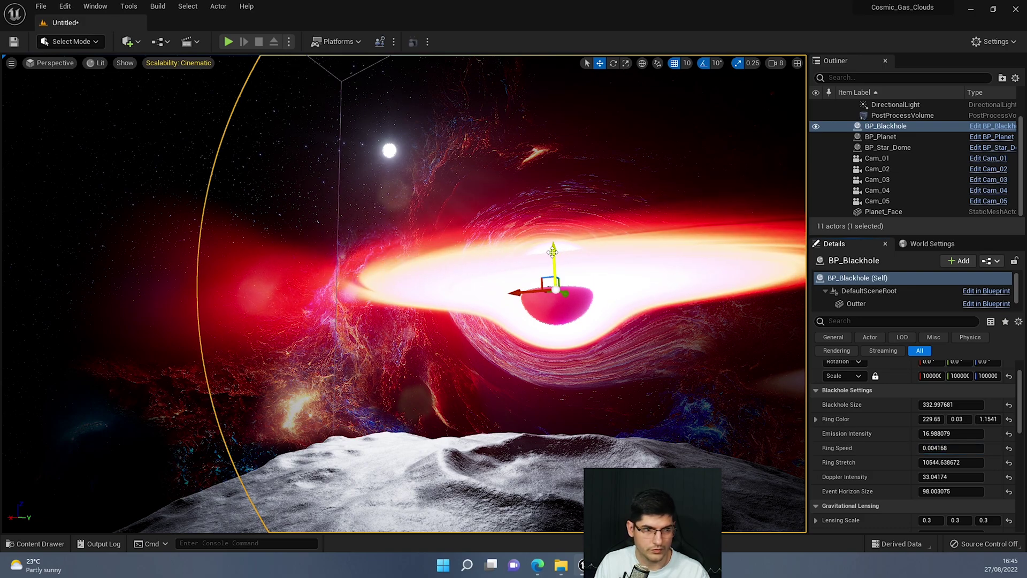
Lower the black hole toward the moon's horizon and set its refraction intensity to about 1.18 and refraction power to about 2.94
left_click_drag(552, 251, 557, 316)
scroll(920, 493, "down", 3)
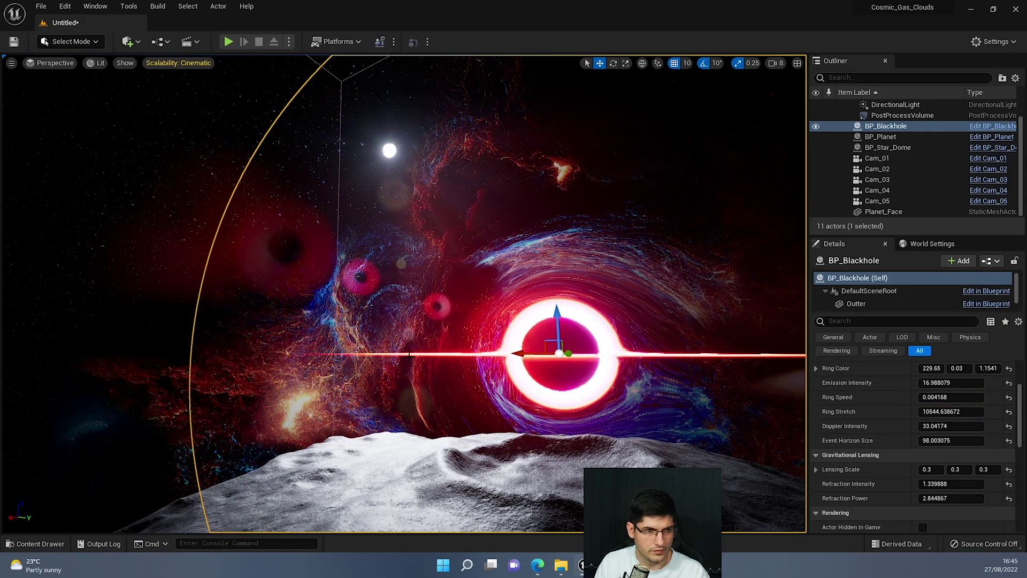
scroll(937, 449, "down", 3)
mouse_move(951, 433)
left_mouse_down()
mouse_move(939, 432)
mouse_move(955, 432)
mouse_move(970, 448)
mouse_move(960, 449)
left_mouse_up()
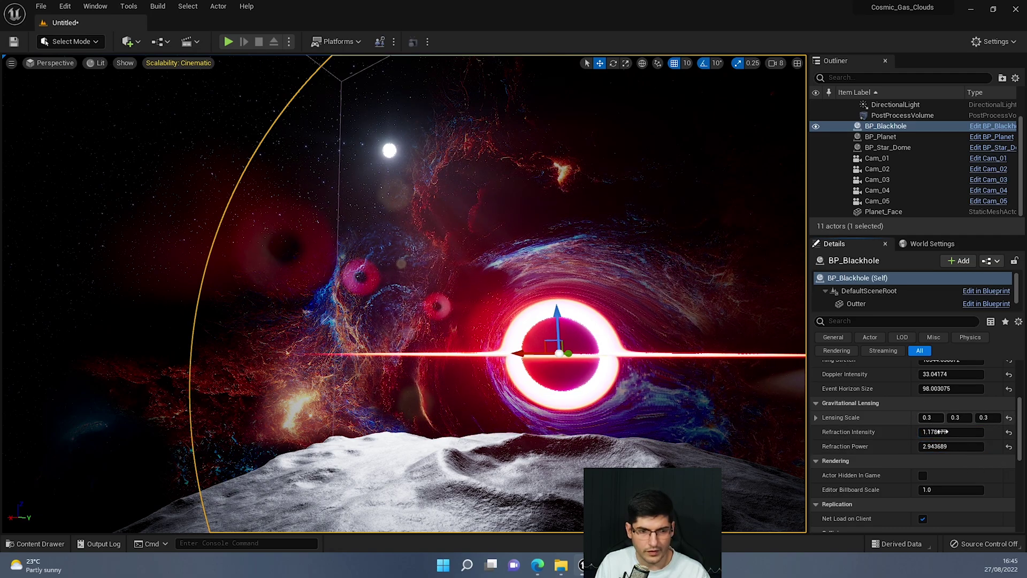
scroll(868, 438, "up", 8)
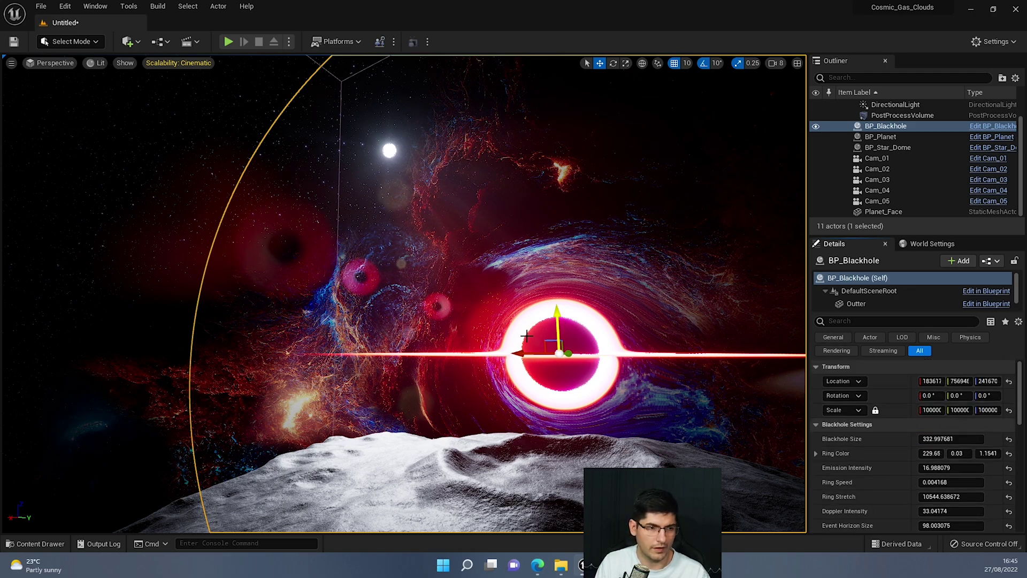
Hide the black hole BP_Blackhole and the ringed planet BP_Planet in the scene
left_click(912, 127)
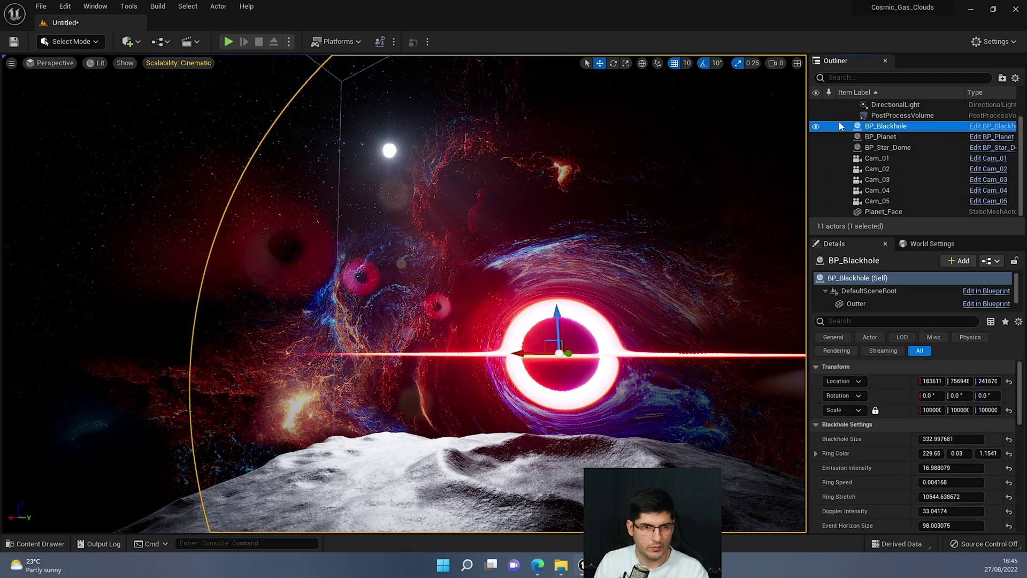
left_click(815, 126)
right_click_drag(582, 290, 797, 222)
left_click(582, 290)
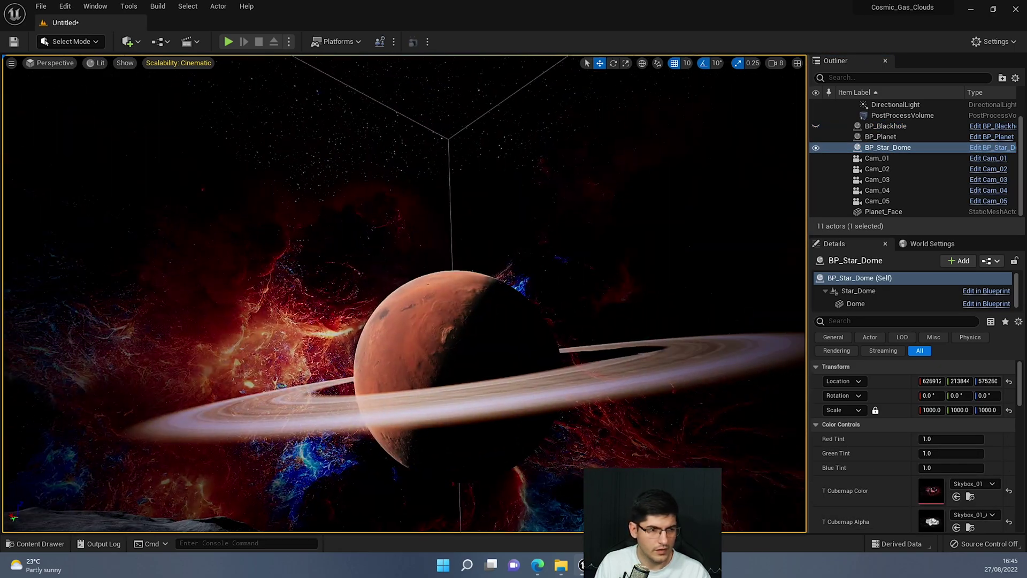
left_click(461, 345)
right_click_drag(461, 345, 273, 401)
left_click(813, 137)
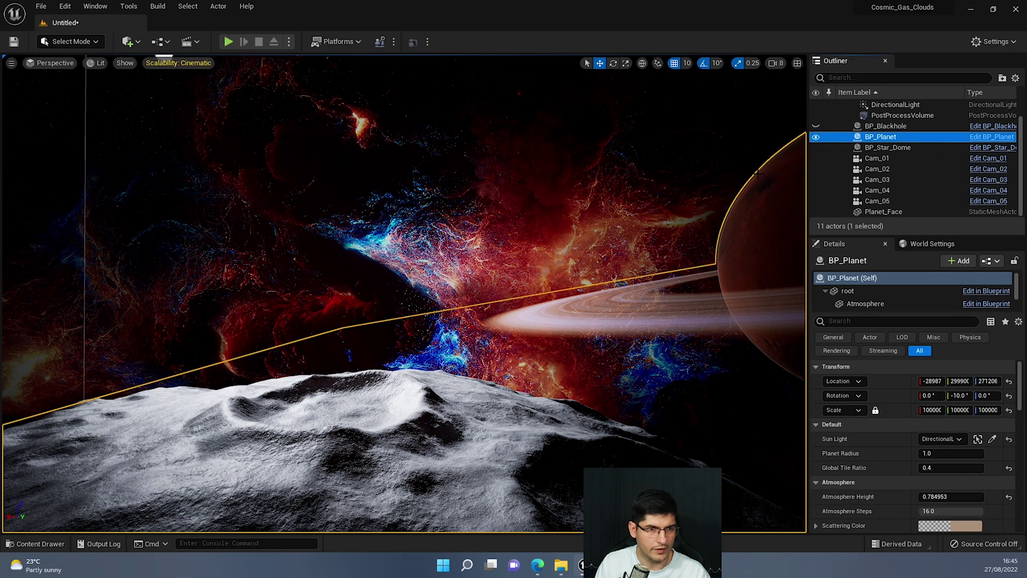
left_click(816, 136)
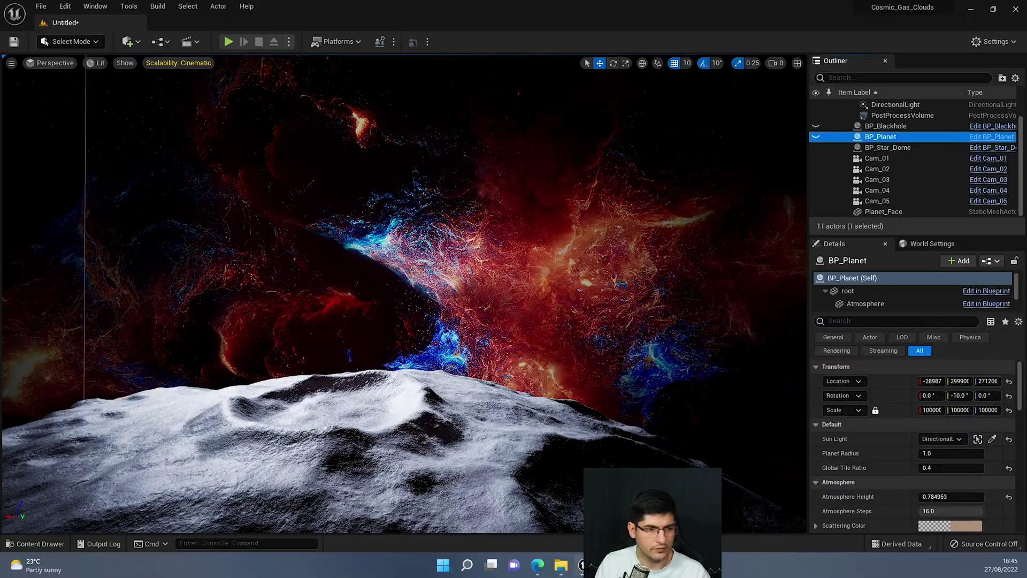
Select the moon surface mesh Planet_Face and hide it, leaving the star dome unobstructed
left_click(406, 428)
right_click_drag(407, 427, 506, 278)
key("w")
key("w")
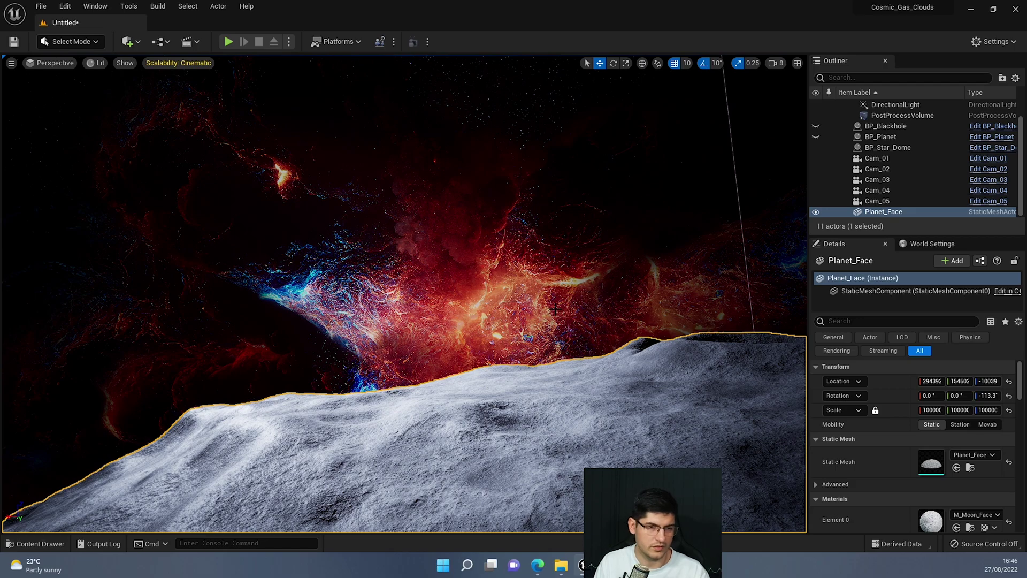
left_click(818, 210)
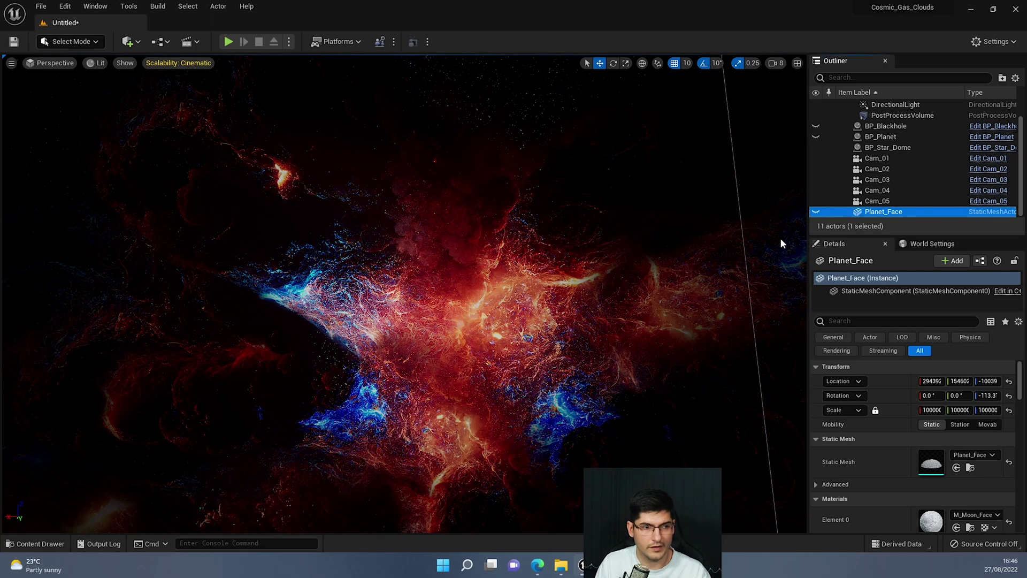
Rotate the directional light so that it shines from behind the dark nebula cloud on the star dome
right_click_drag(780, 240, 653, 235)
left_click(780, 240)
right_click_drag(780, 240, 856, 187)
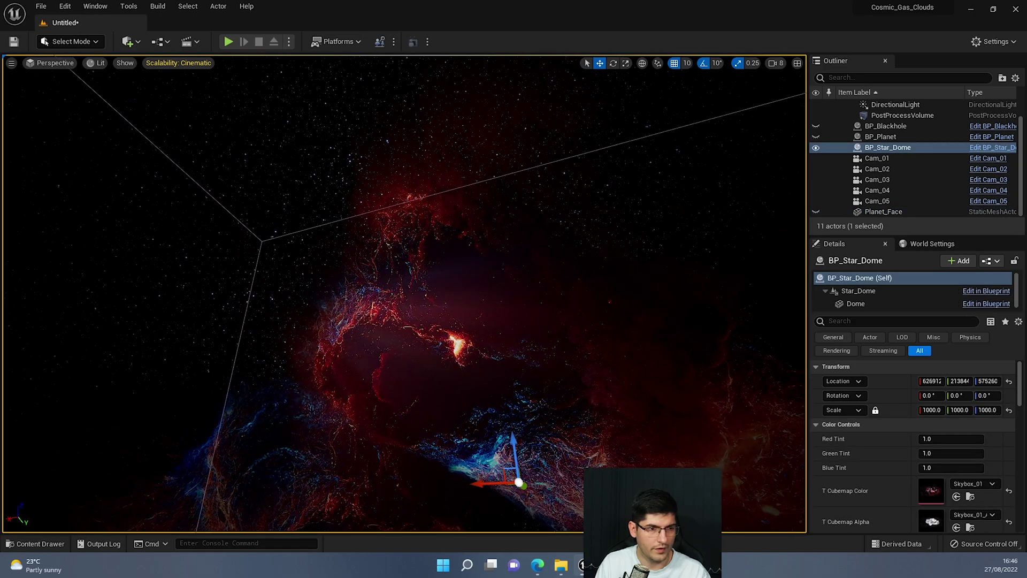
right_click_drag(751, 317, 776, 314)
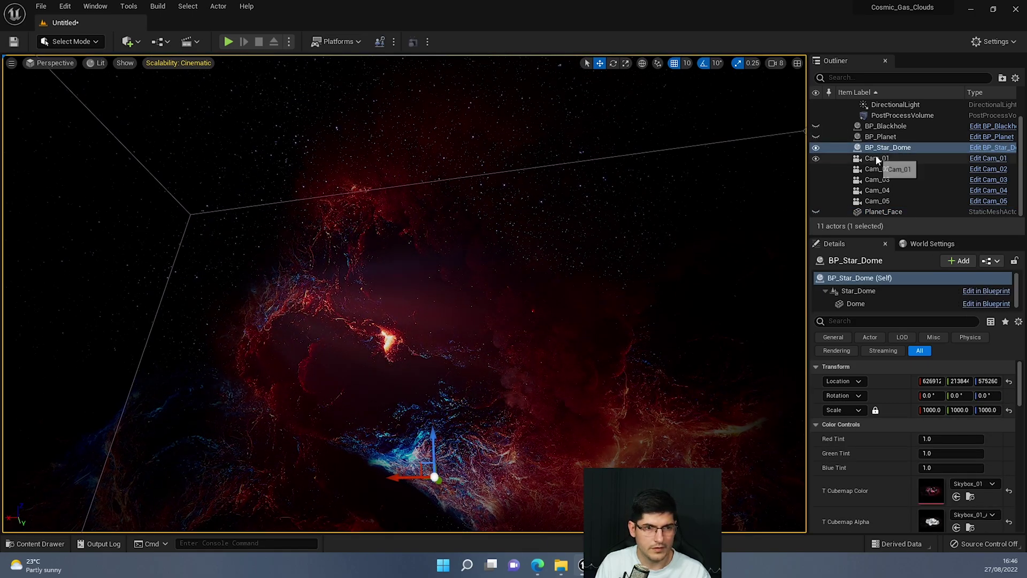
scroll(881, 198, "up", 2)
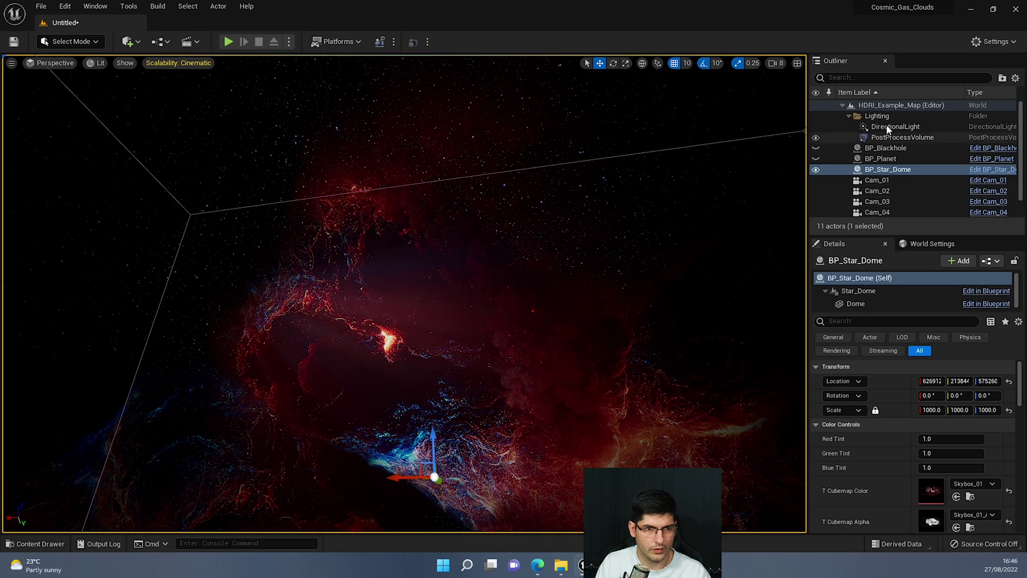
left_click(868, 137)
double_click(877, 127)
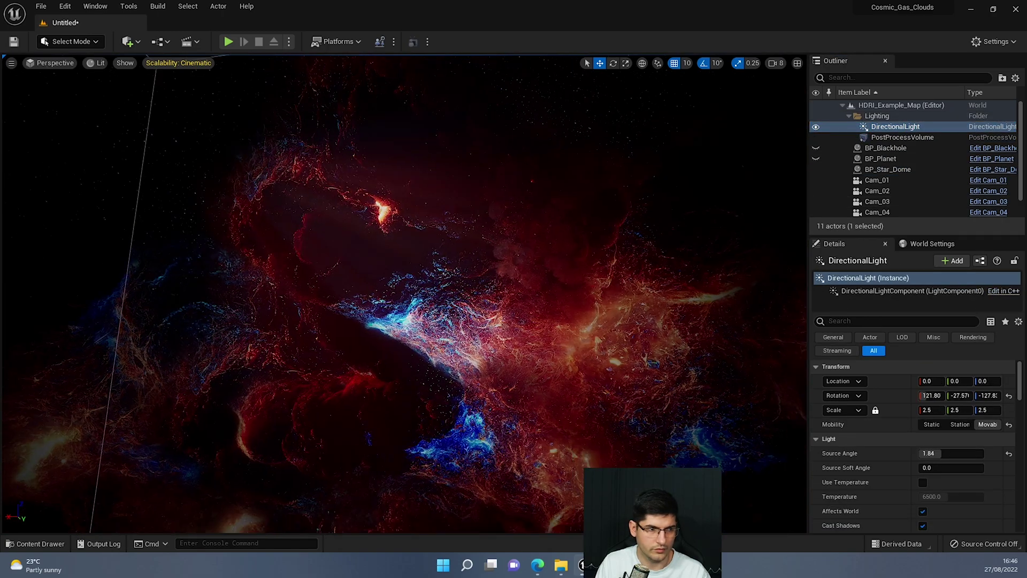
right_click_drag(404, 293, 454, 230)
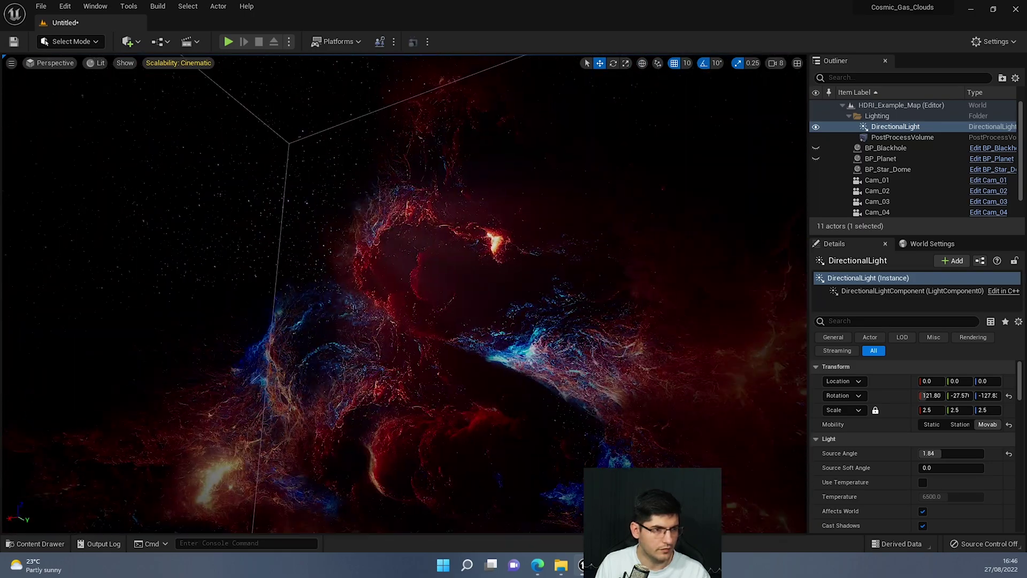
left_click(403, 293)
key("ctrl+l")
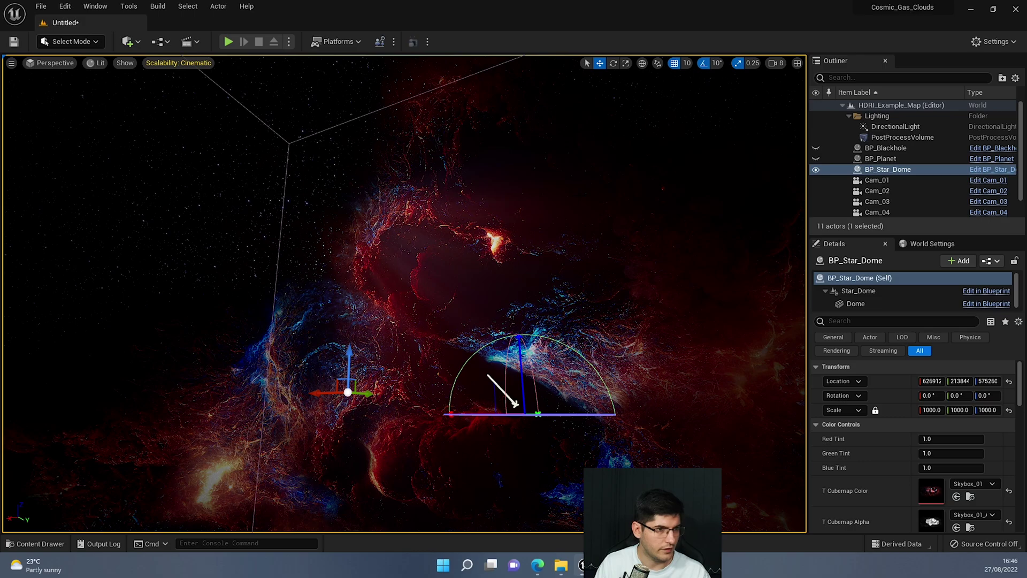
key("ctrl+l")
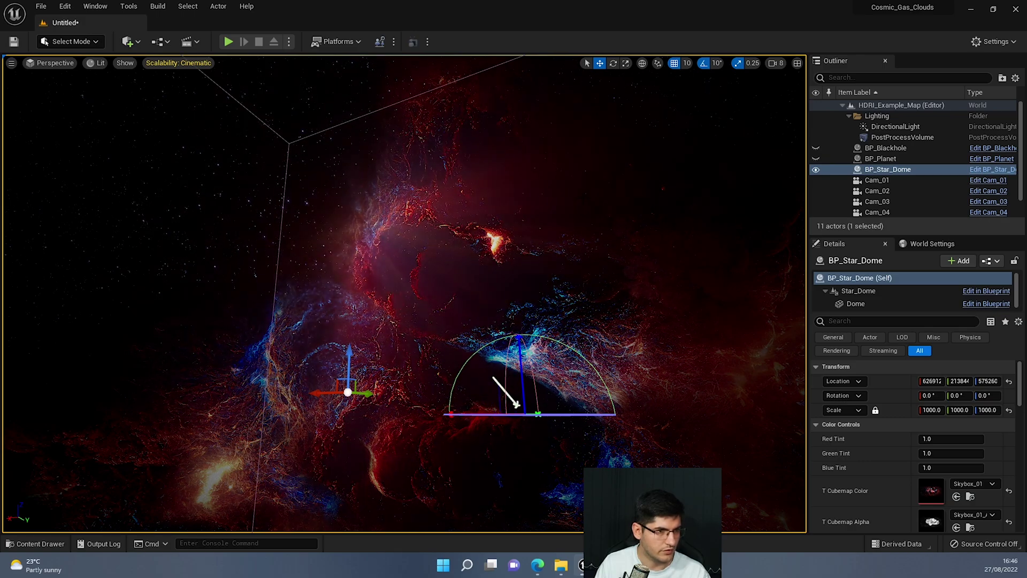
key("ctrl+l")
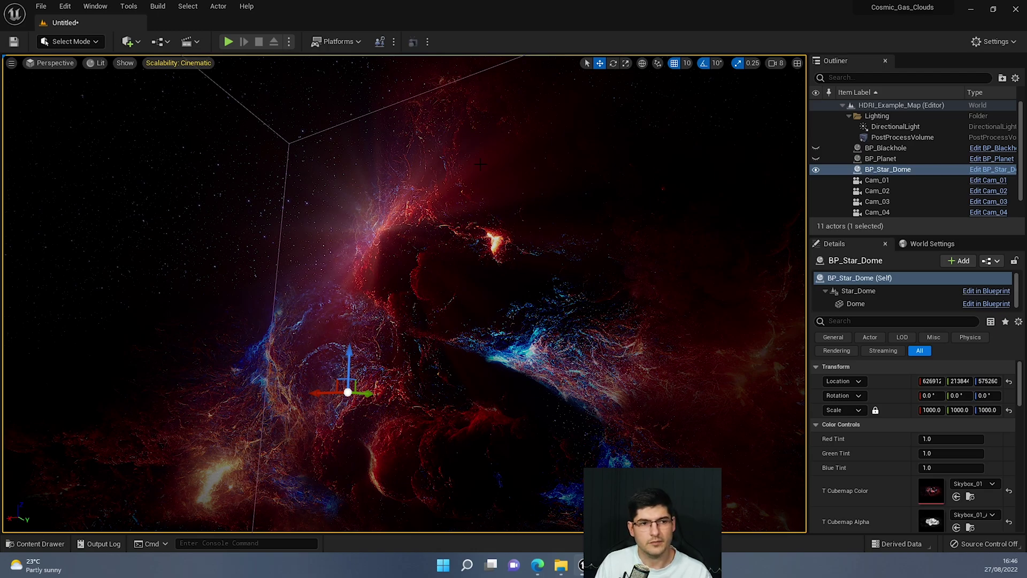
Show the ringed planet BP_Planet again, check the sun against the nebula, and select BP_Star_Dome
left_click(880, 159)
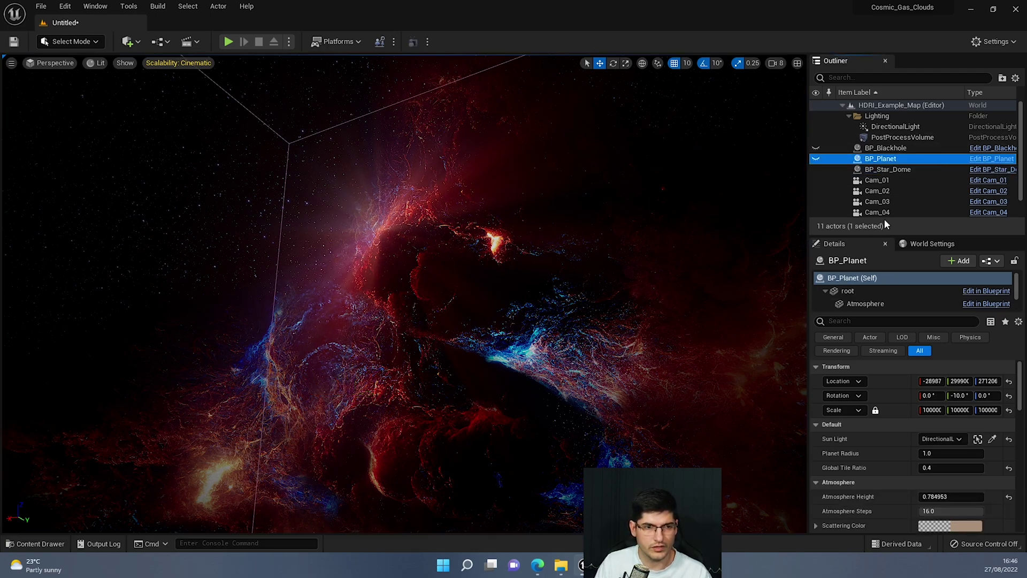
left_click(815, 159)
key("f")
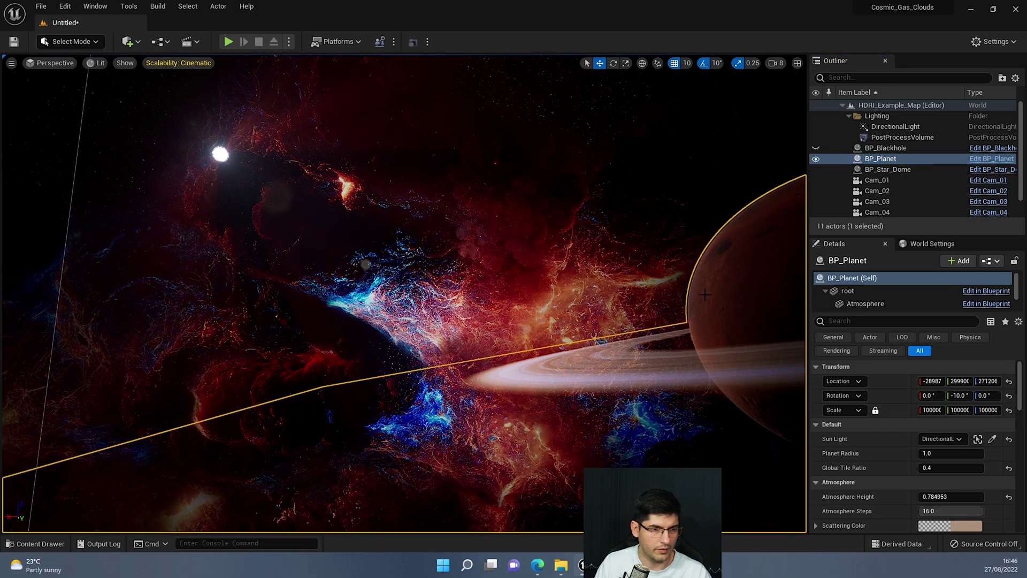
right_click_drag(535, 212, 339, 169)
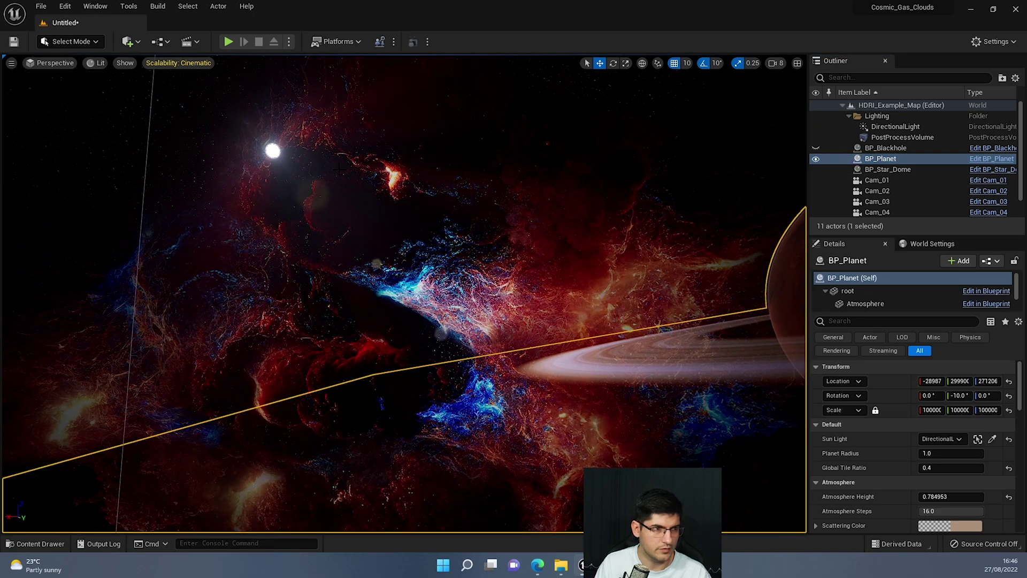
right_click_drag(267, 148, 332, 163)
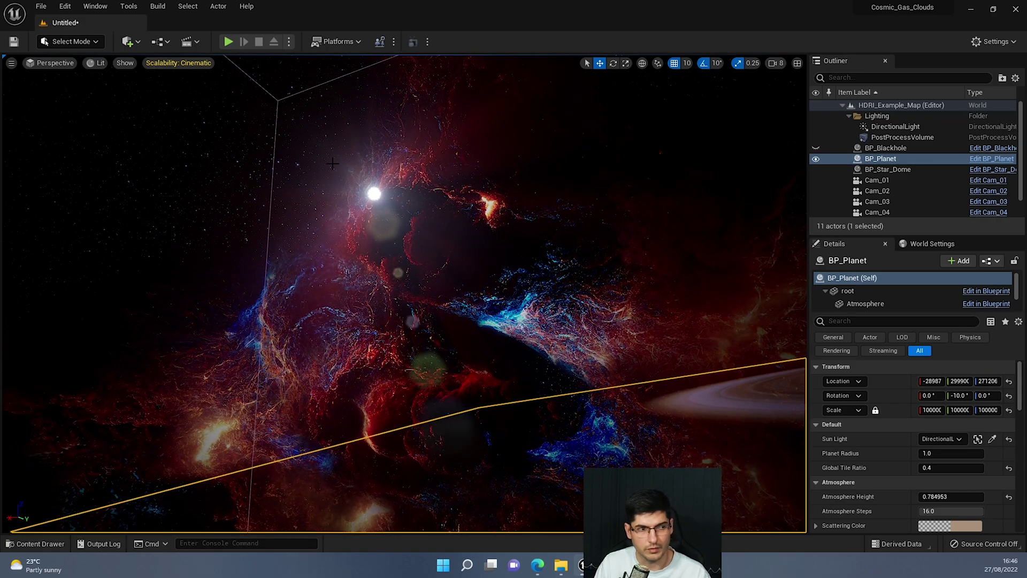
right_click_drag(446, 233, 395, 233)
left_click(446, 233)
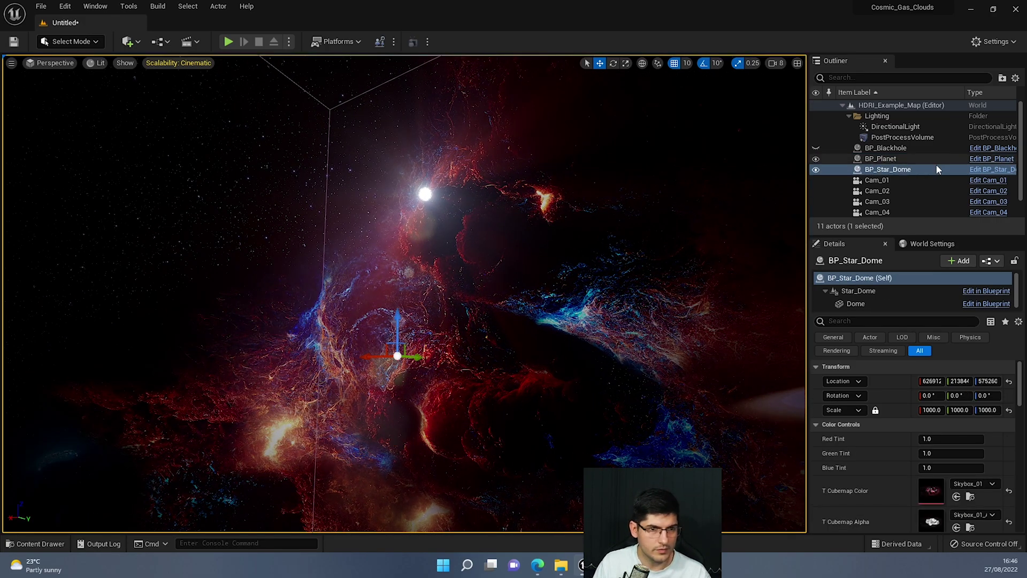
Reset the location of BP_Star_Dome to the world origin (0, 0, 0) and focus the view on the dome
scroll(941, 425, "down", 3)
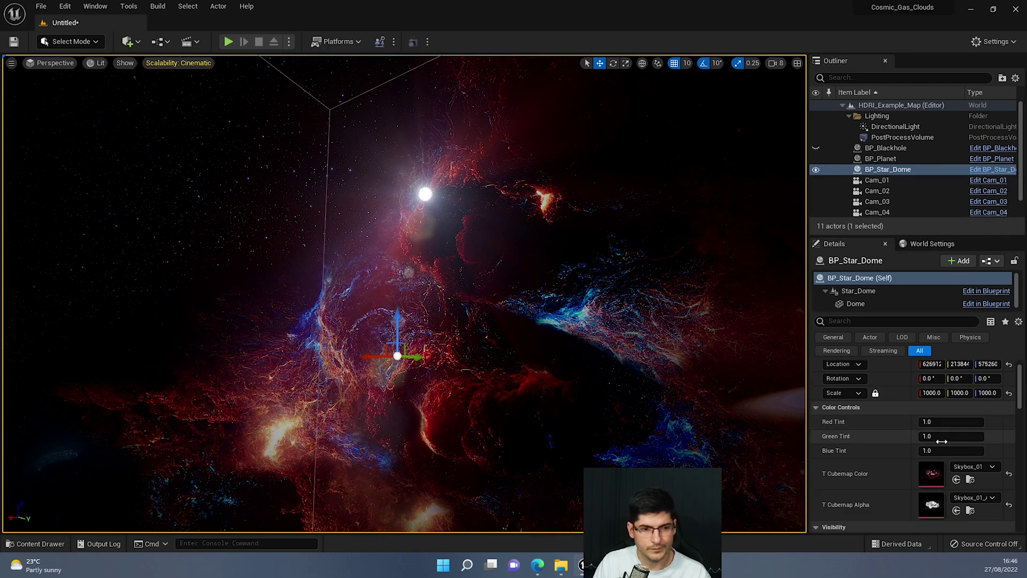
scroll(904, 385, "up", 2)
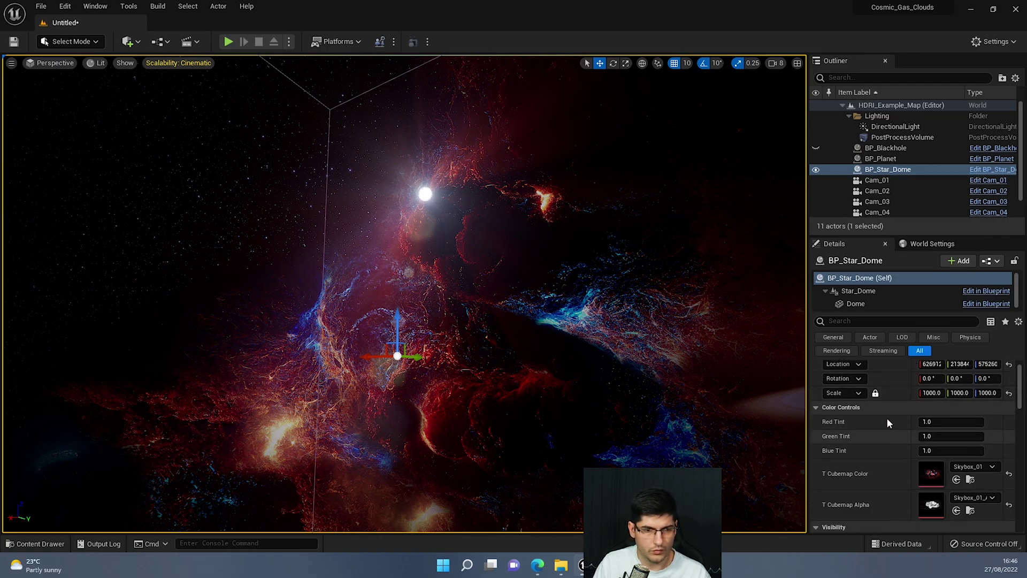
scroll(855, 418, "down", 1)
scroll(903, 418, "up", 2)
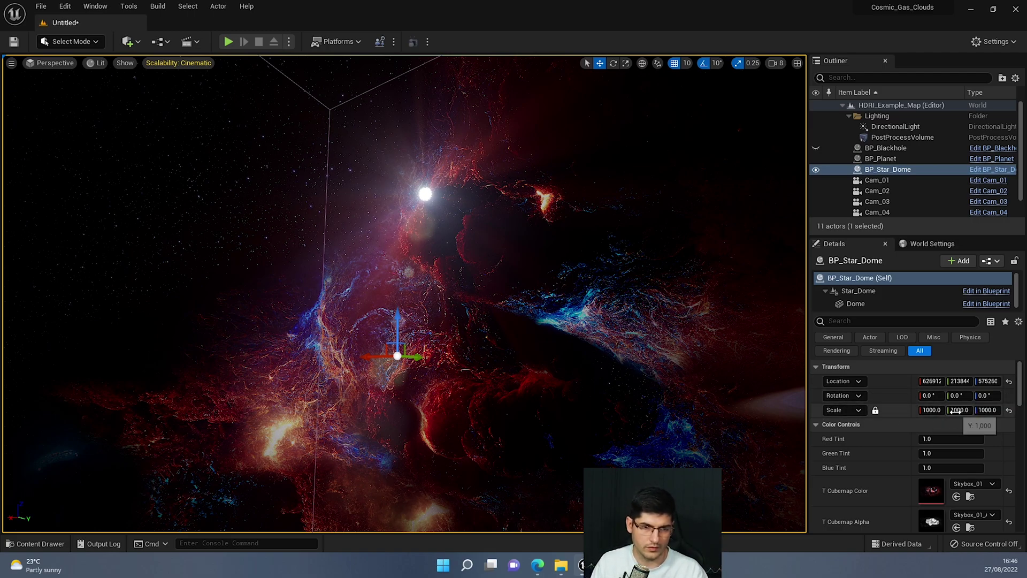
left_click(1008, 381)
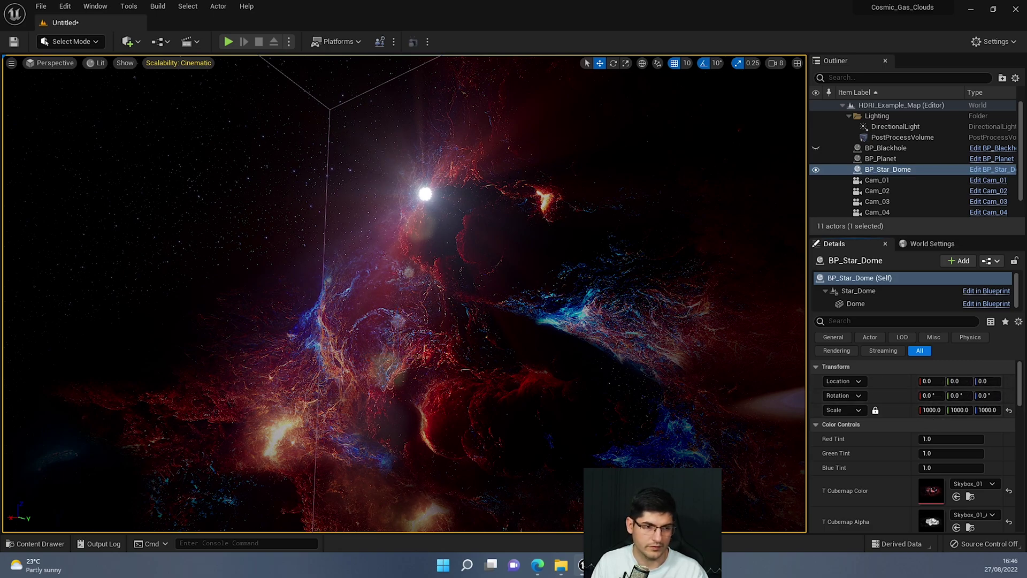
right_click_drag(403, 293, 465, 297)
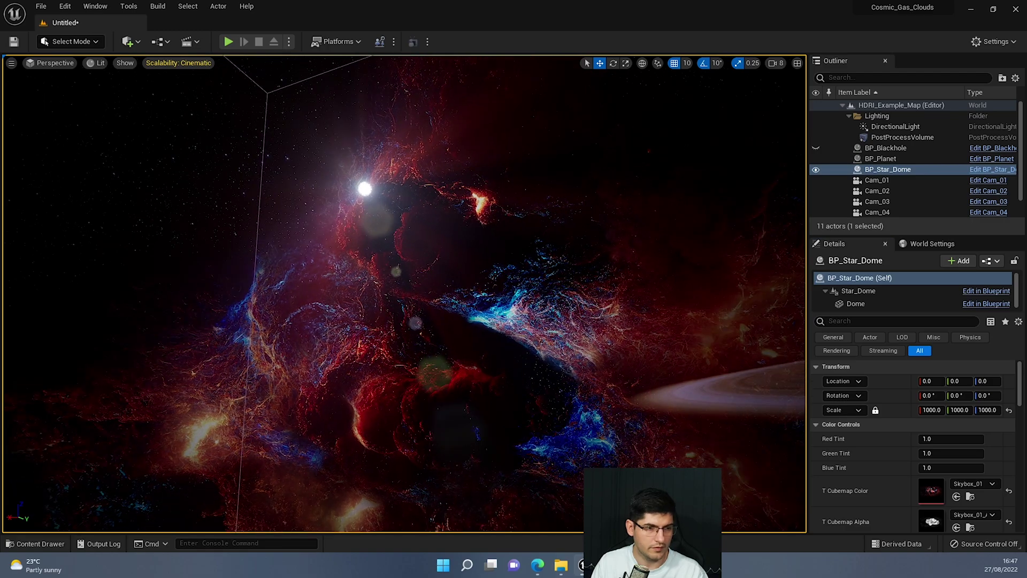
key("f")
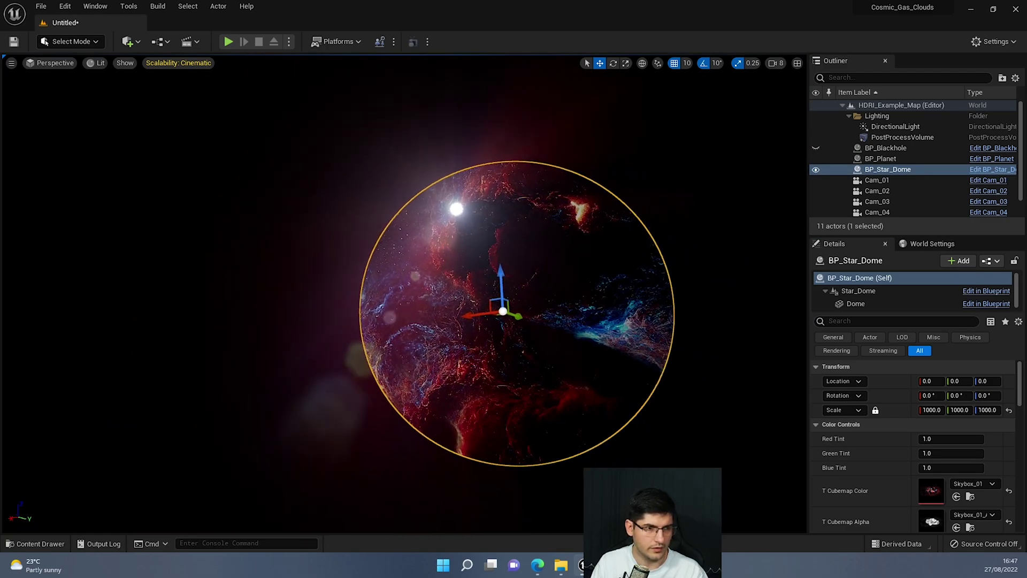
right_click_drag(447, 273, 384, 281)
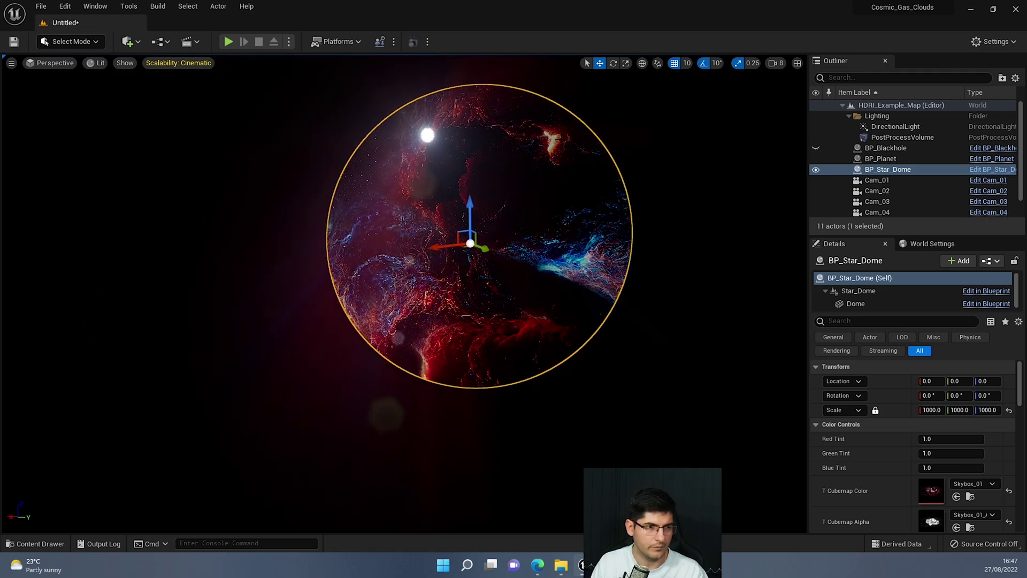
Select the ringed planet BP_Planet, focus the view on it, and set the Camera Speed Scalar to 128
left_click(878, 159)
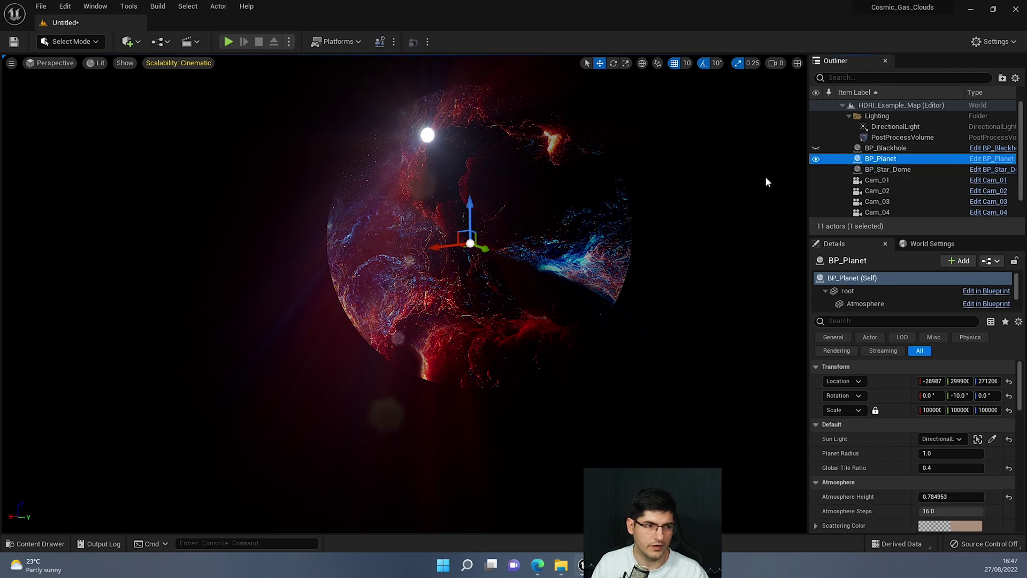
key("f")
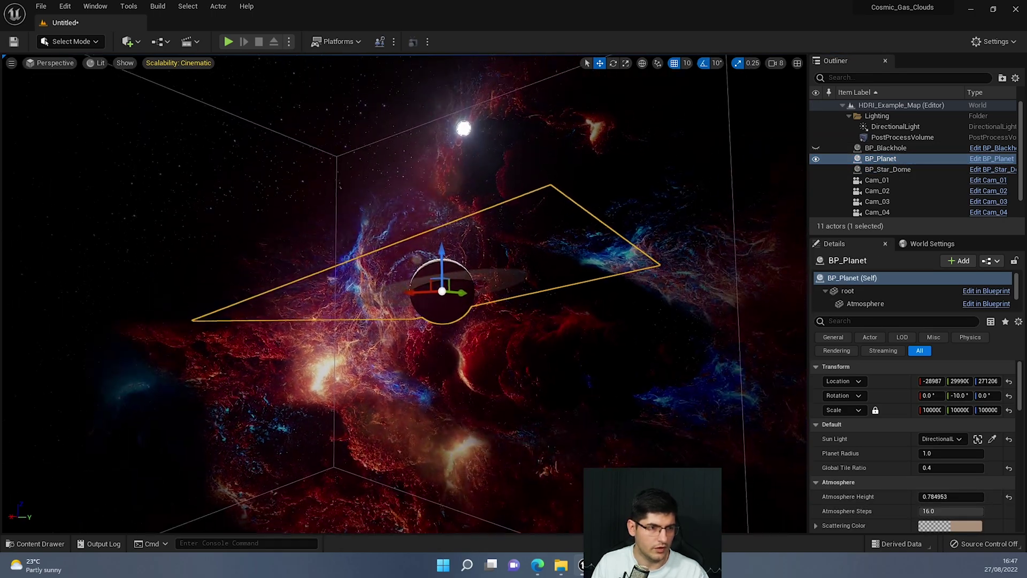
left_click(775, 62)
left_click_drag(804, 114, 863, 113)
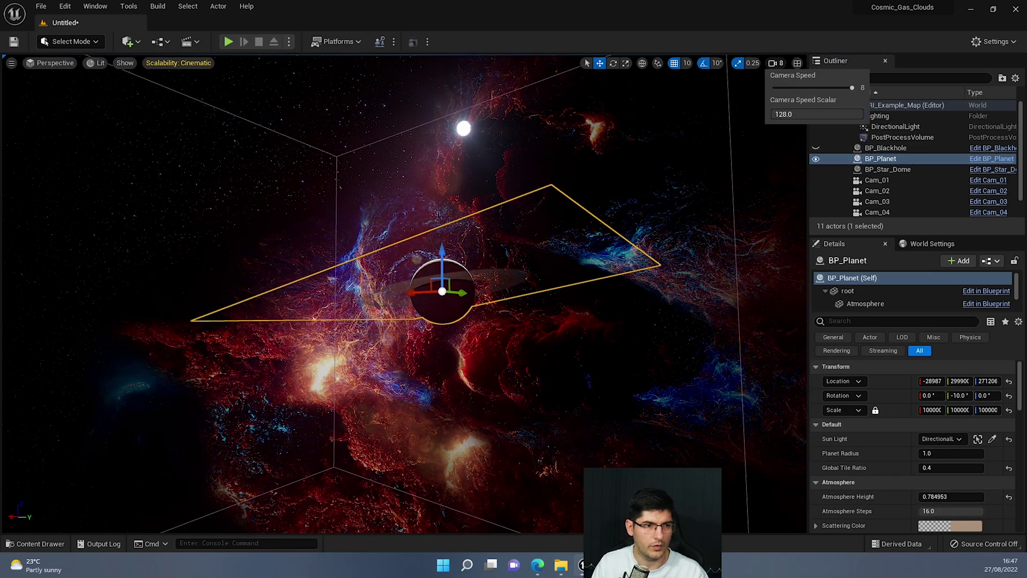
Reselect BP_Star_Dome and frame the ringed planet against the nebula with the sun above it
right_click_drag(535, 241, 647, 227)
key("w")
key("e")
left_click(497, 229)
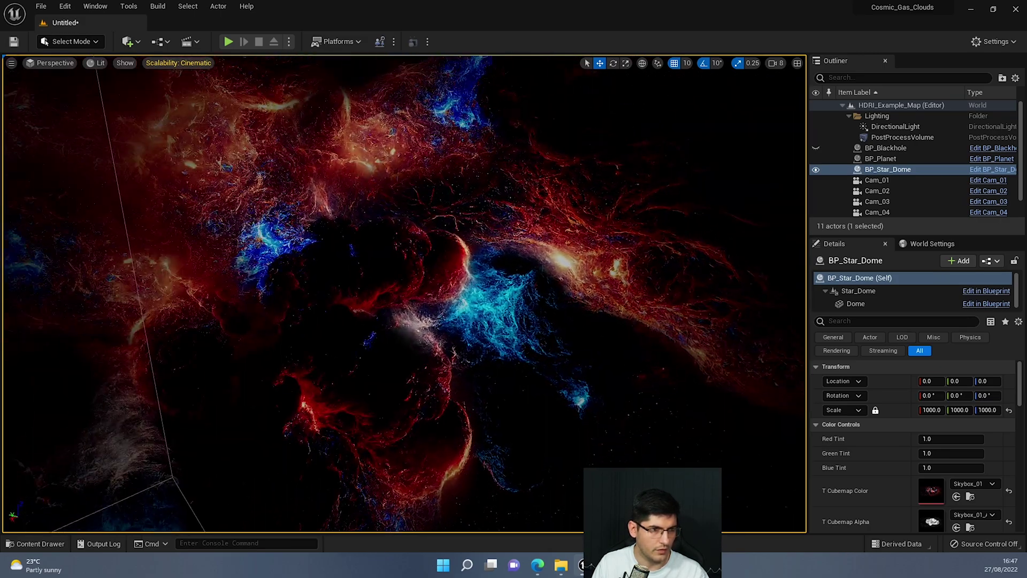
right_click_drag(403, 293, 302, 281)
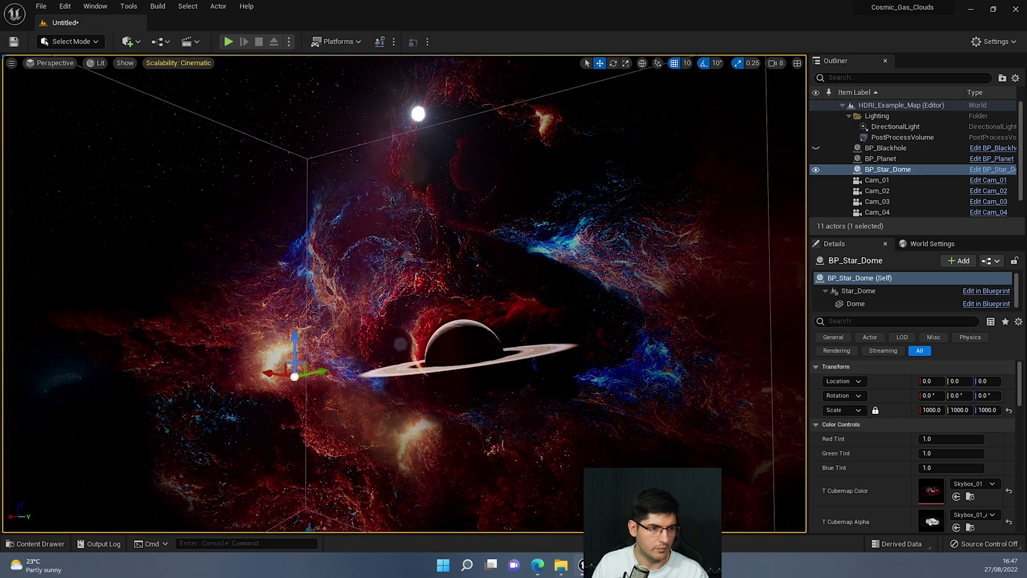
right_click_drag(403, 293, 391, 317)
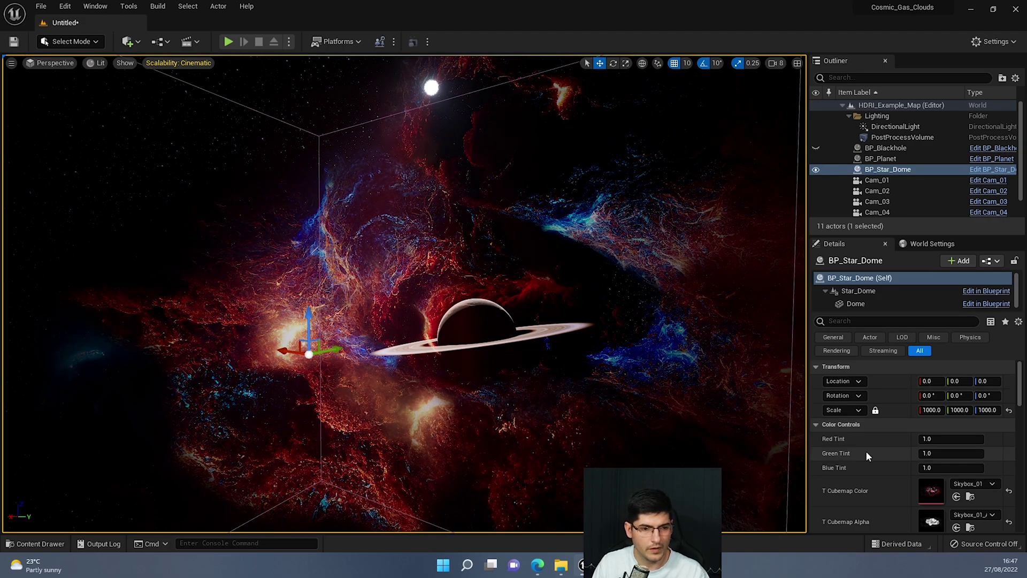
Try the star dome's Red, Green and Blue Tint at about 1.38, 1.93 and 3.01, and reset all three to default
left_click_drag(931, 438, 990, 448)
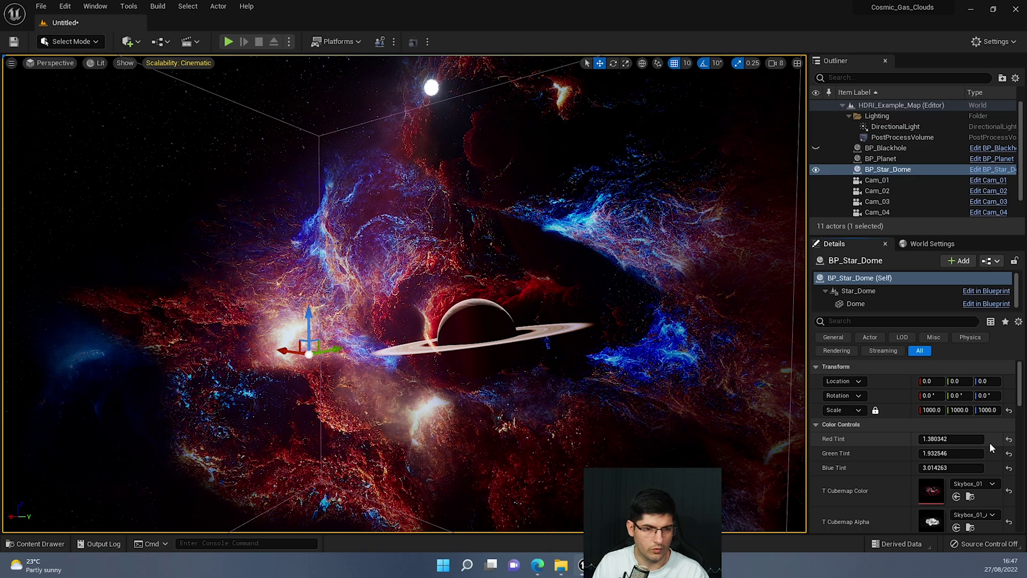
left_click(1008, 439)
left_click(1008, 453)
left_click(1008, 468)
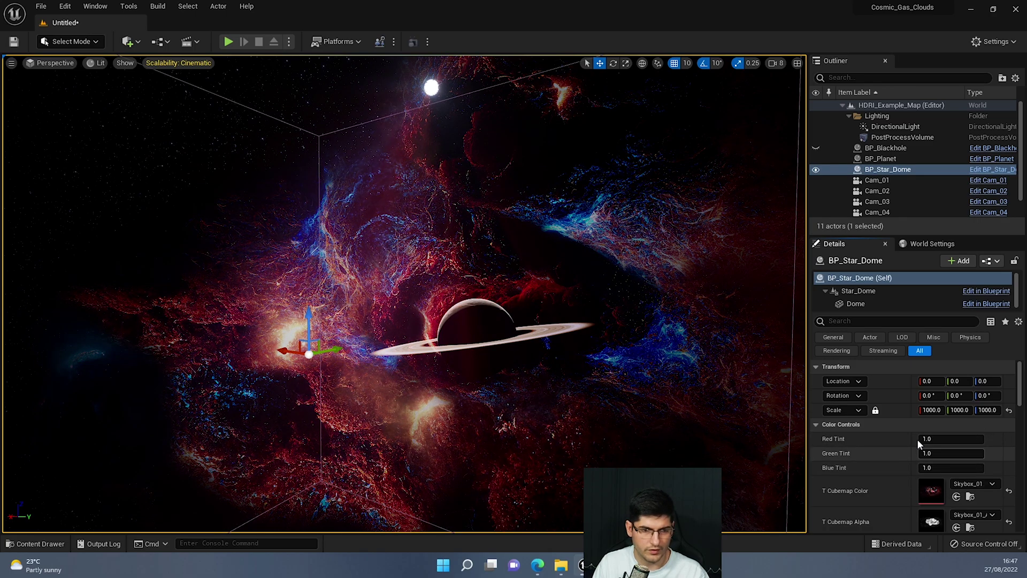
Open the HDRIs folder from the star dome's cubemap setting and assign Skybox_02 as its T Cubemap Color
scroll(916, 438, "down", 4)
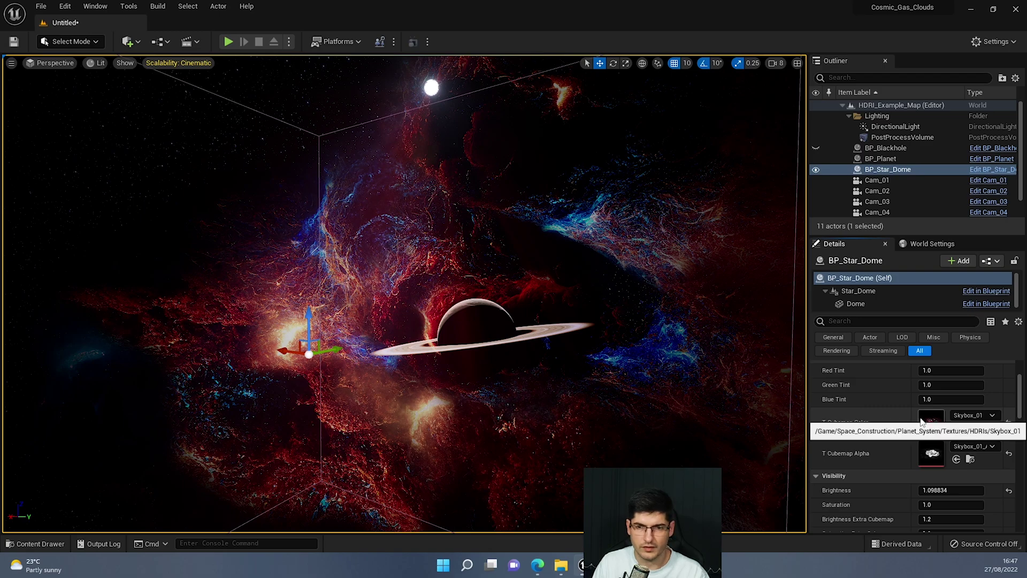
left_click_drag(1026, 288, 408, 106)
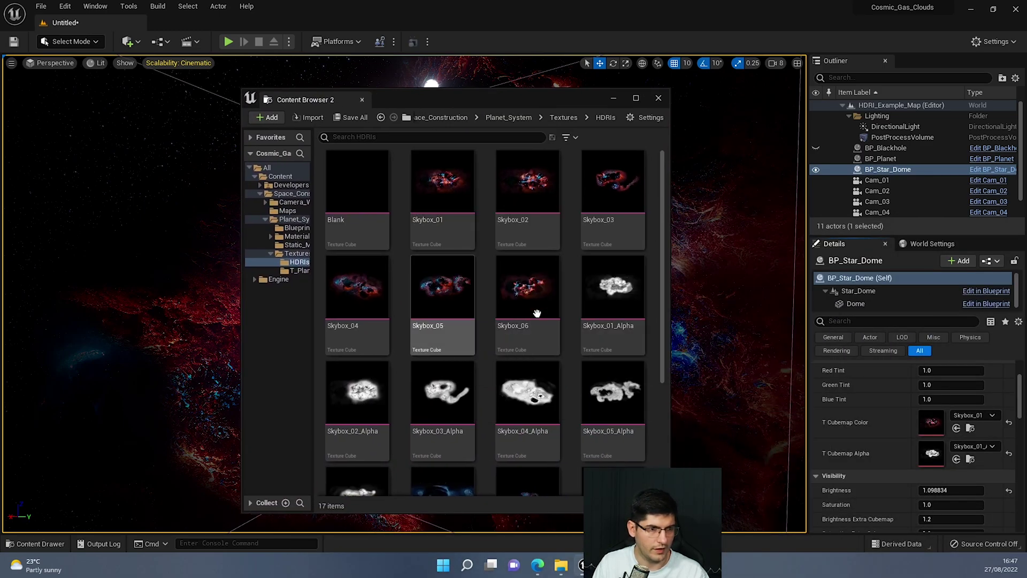
scroll(532, 302, "down", 3)
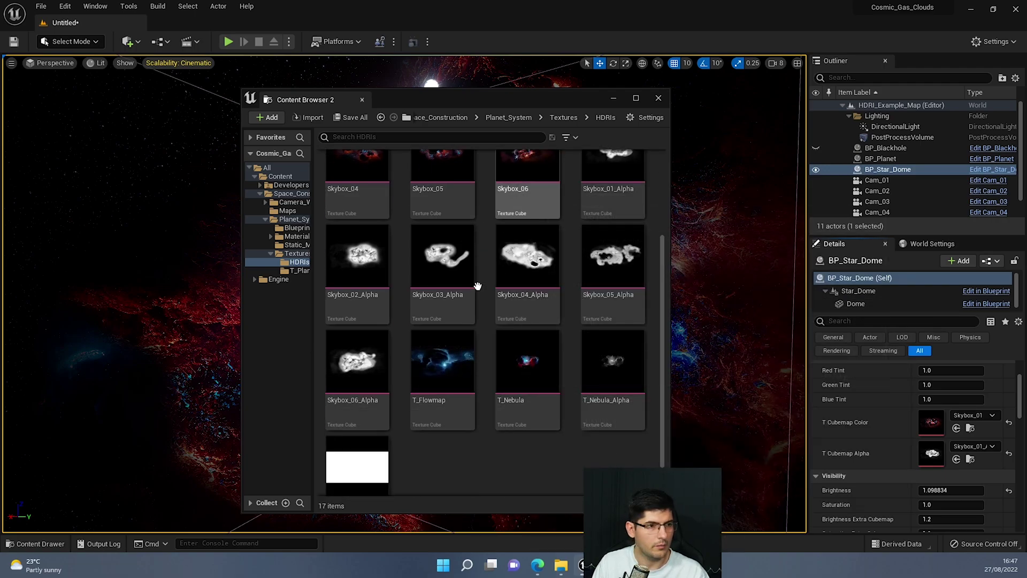
scroll(556, 245, "up", 3)
left_click_drag(512, 219, 923, 421)
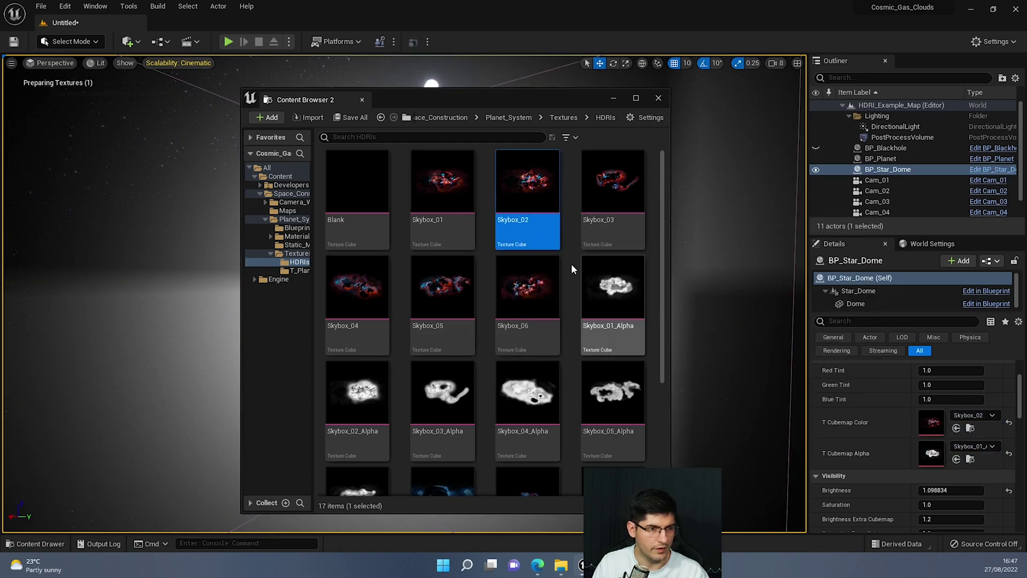
left_click_drag(513, 107, 249, 88)
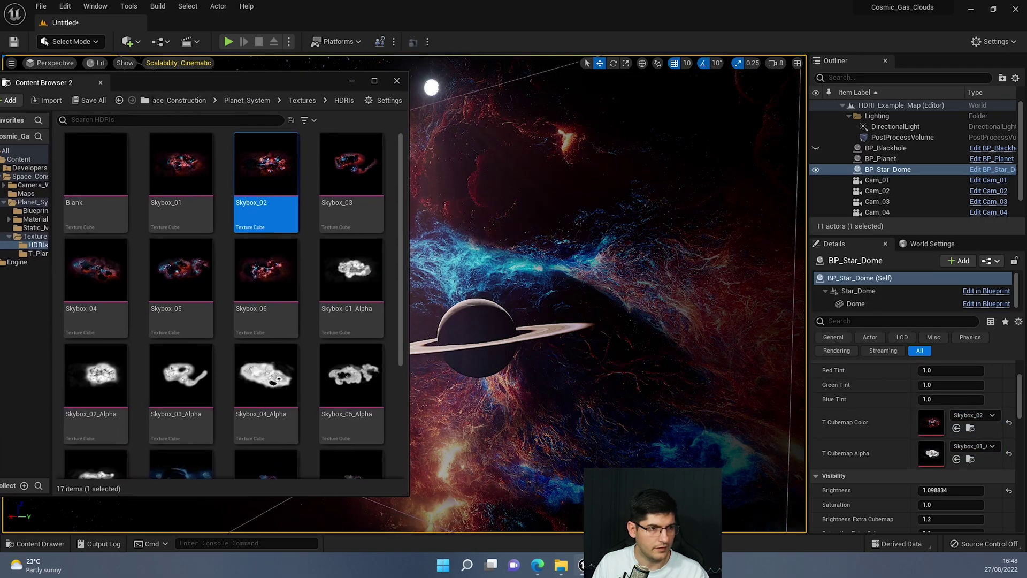
right_click_drag(576, 293, 535, 438)
Assign Skybox_03 as the star dome's T Cubemap Color and Skybox_03_Alpha as its T Cubemap Alpha, and clear the asset browser away
left_click_drag(383, 182, 1016, 422)
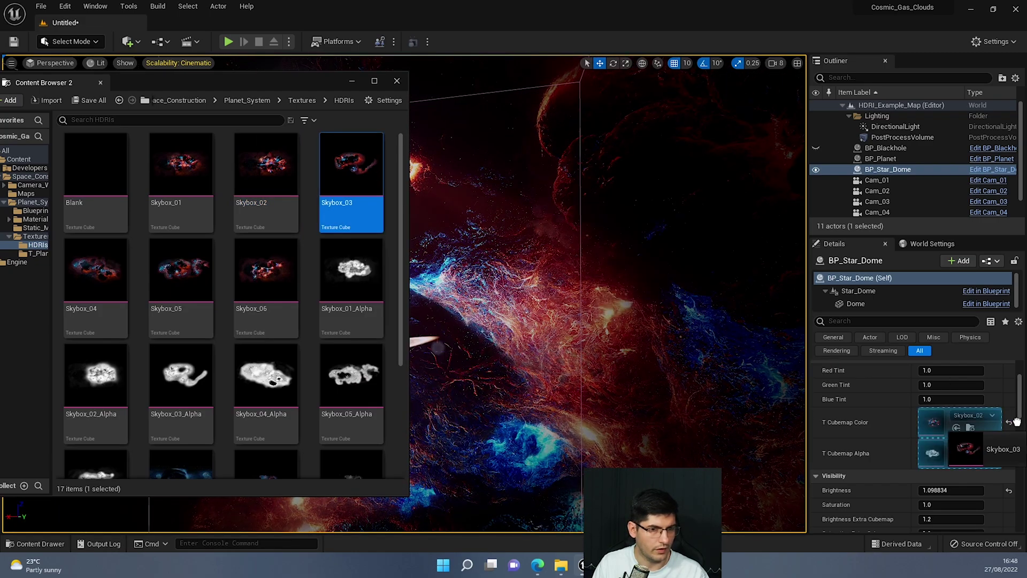
left_click_drag(932, 421, 933, 421)
right_click_drag(621, 321, 458, 292)
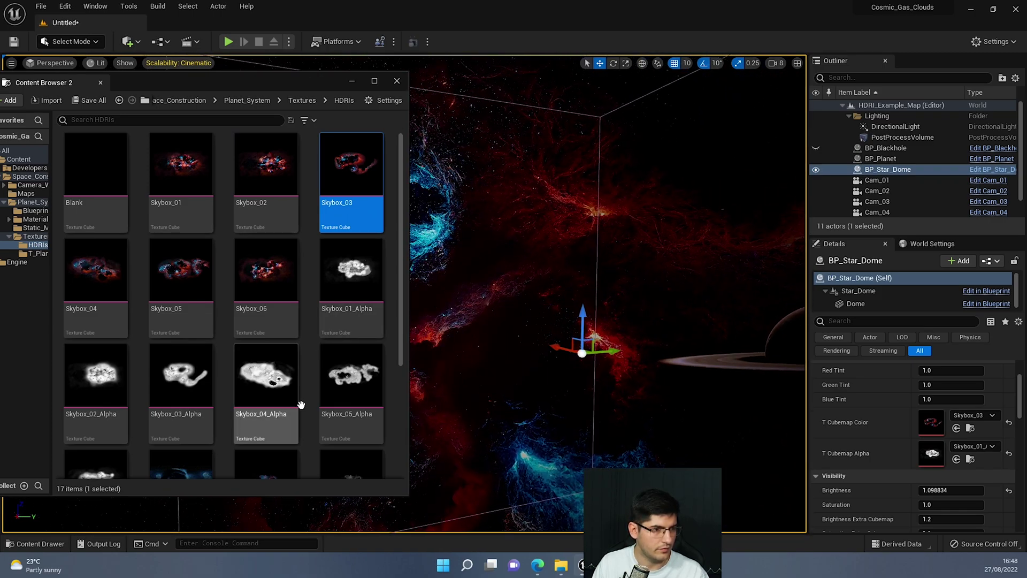
left_click_drag(175, 386, 933, 453)
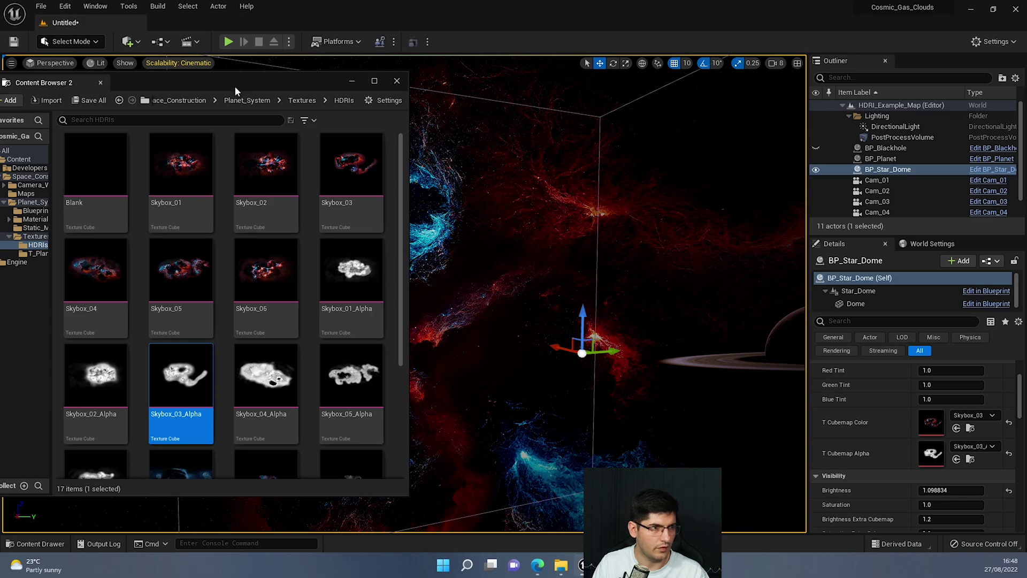
left_click_drag(235, 85, 1026, 140)
Inspect the new skybox and rotate the directional light so that the sun sits in the dark gap between the red and blue nebula clouds
right_click_drag(482, 268, 225, 107)
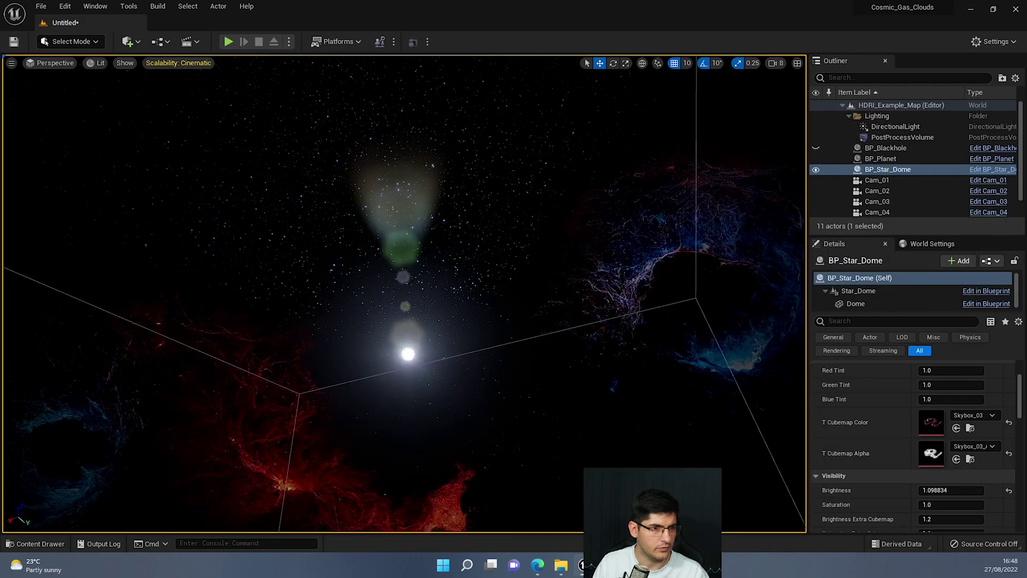
right_click_drag(348, 262, 299, 481)
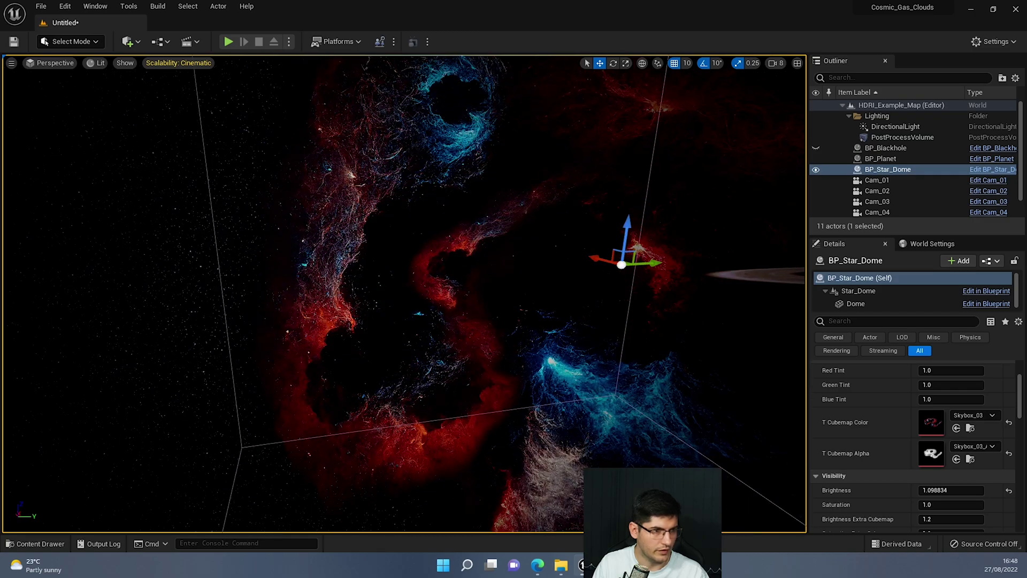
right_click_drag(347, 347, 604, 199)
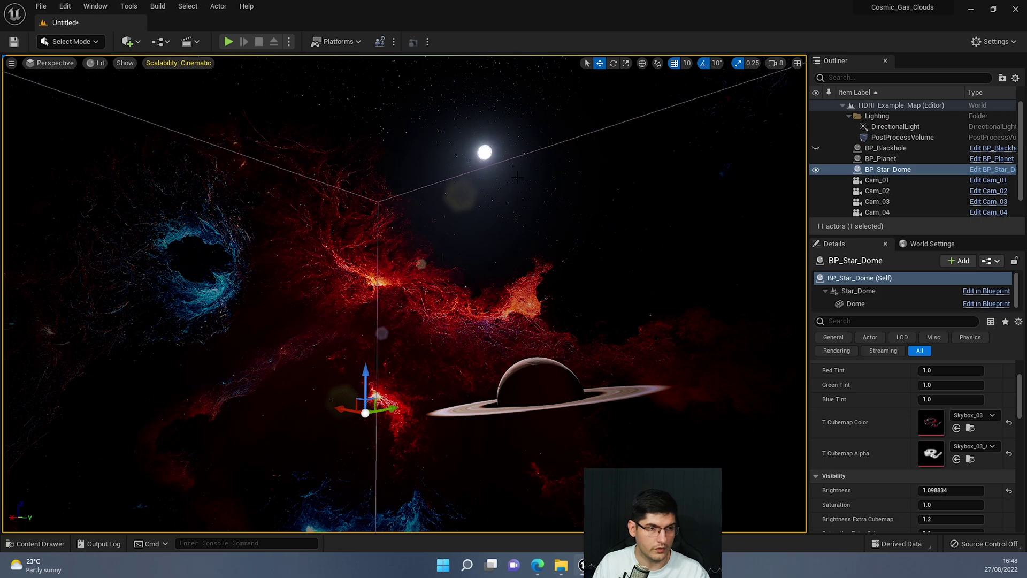
right_click_drag(517, 177, 475, 180)
key("ctrl+l")
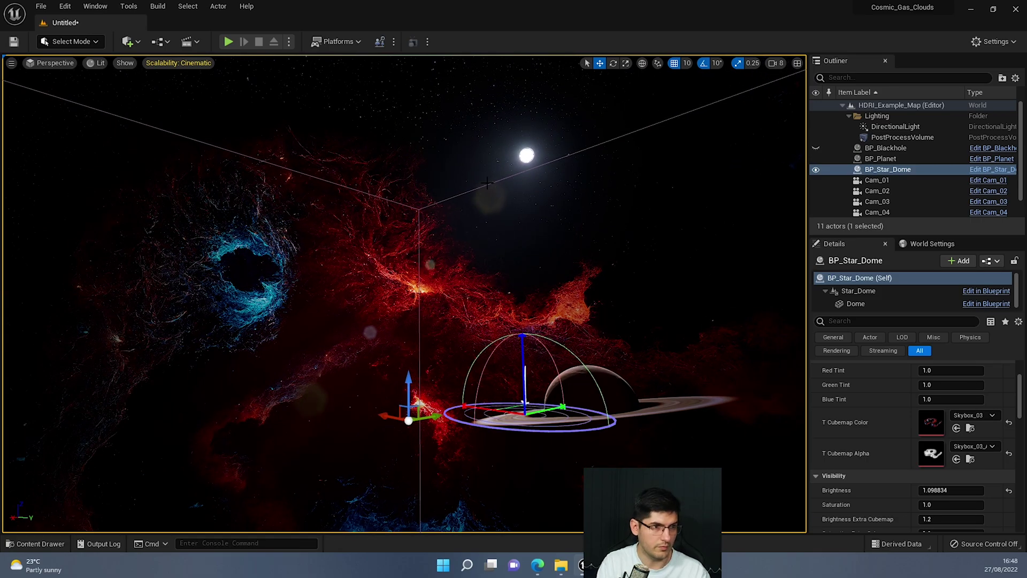
key("ctrl+l")
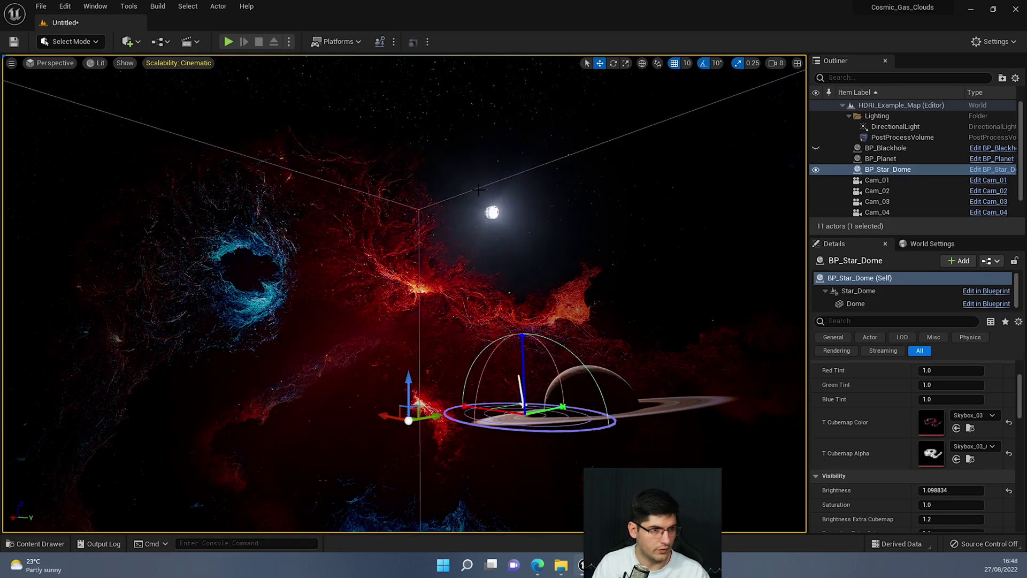
key("ctrl+l")
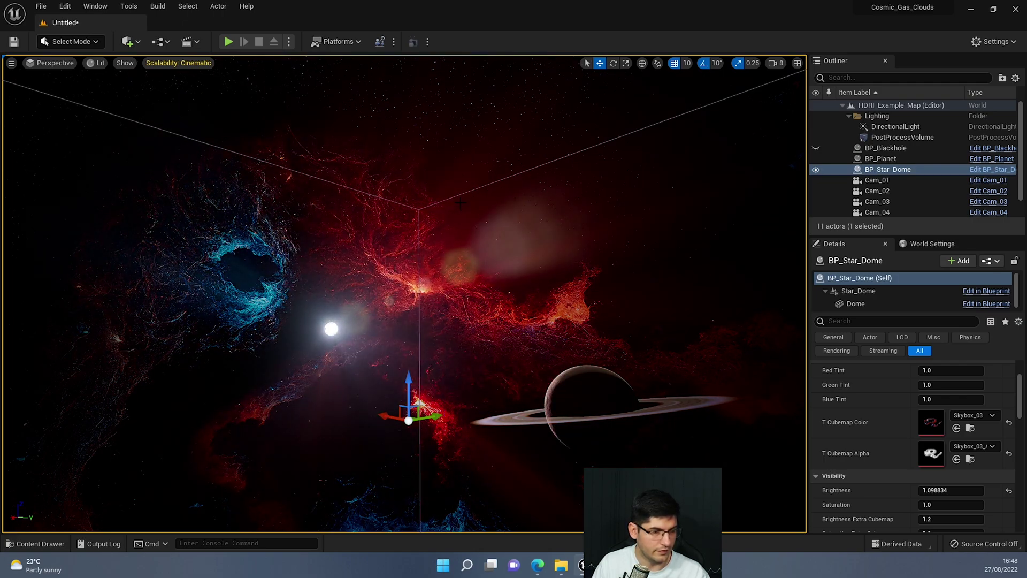
key("ctrl+l")
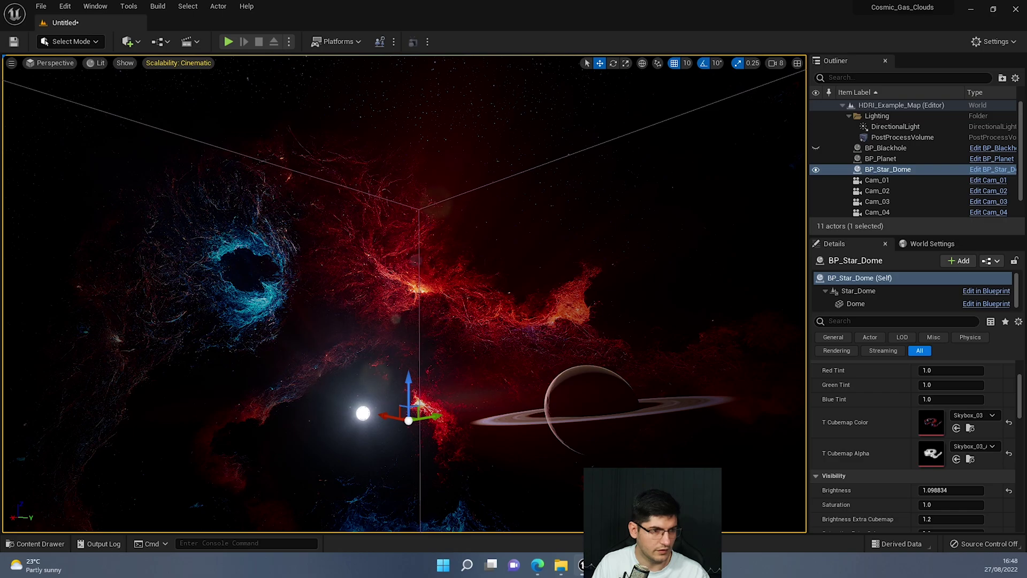
right_click_drag(510, 292, 477, 375)
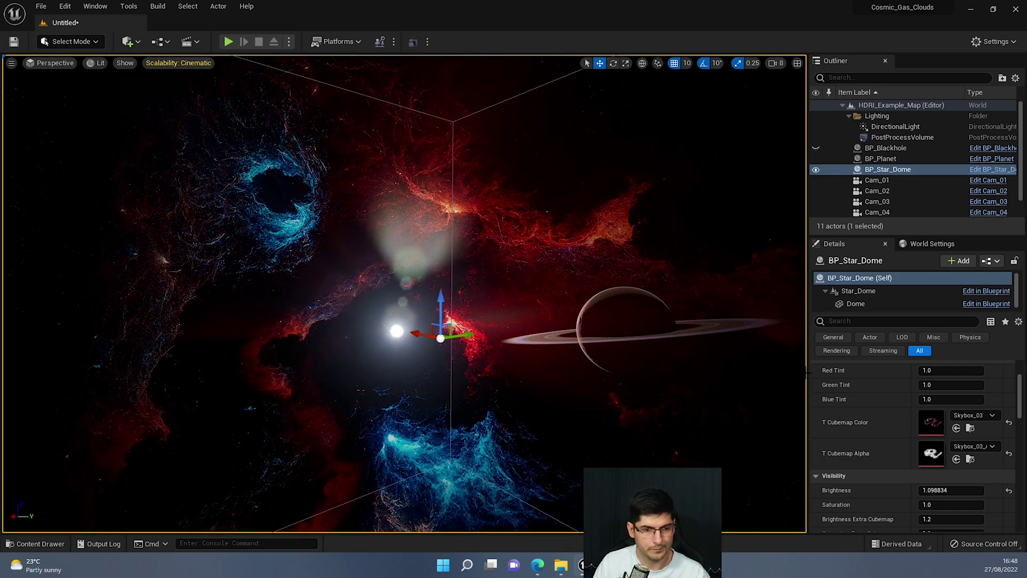
Raise the star dome's Sun Mask Threshold to about 2.06 and inspect the nebula around the sun
scroll(921, 408, "down", 4)
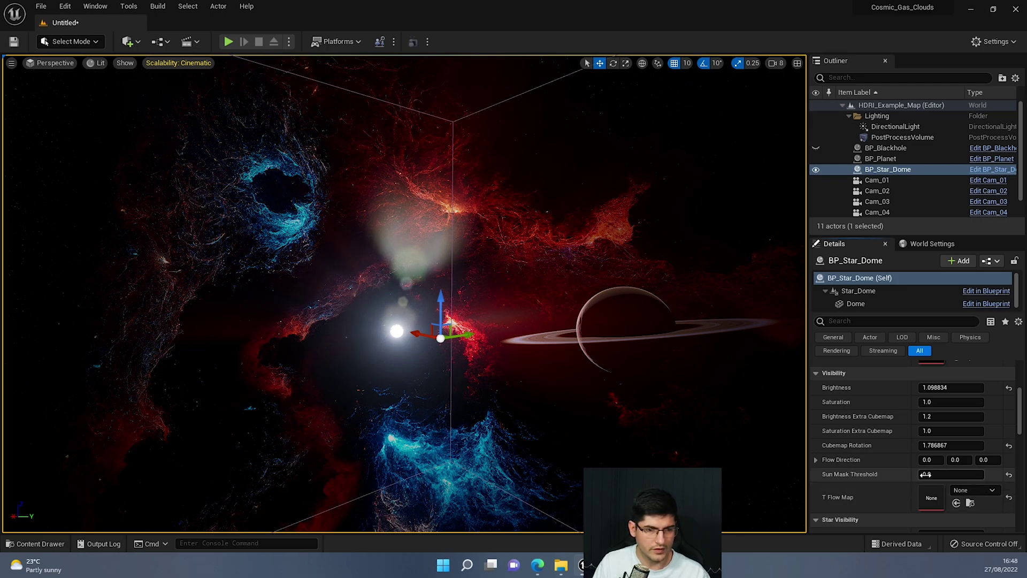
left_click_drag(941, 474, 963, 474)
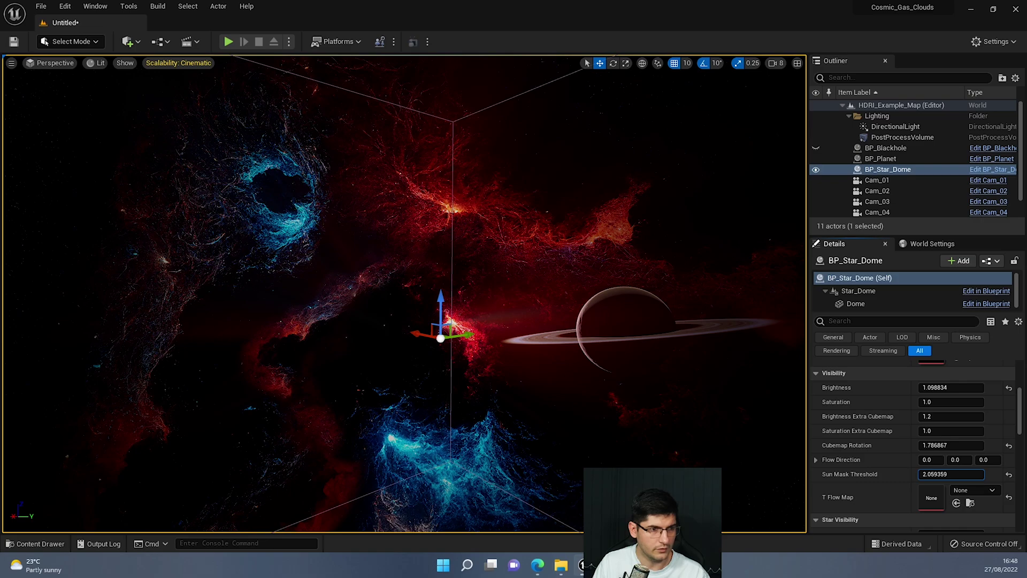
right_click_drag(404, 293, 326, 305)
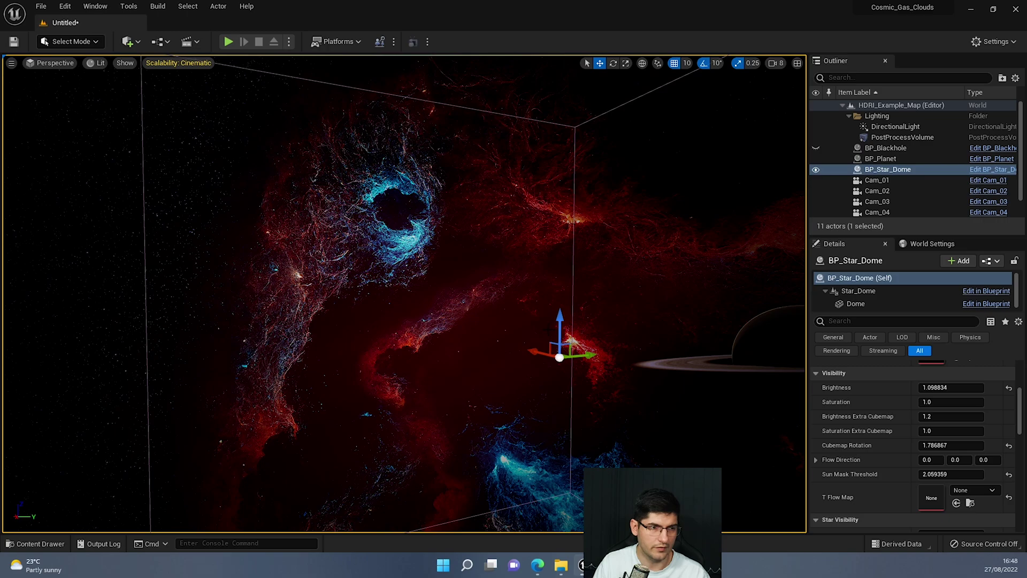
Rotate the directional light through several positions behind the nebula, ending with the sun at the dark red cloud's edge below the blue ring
key("ctrl+l")
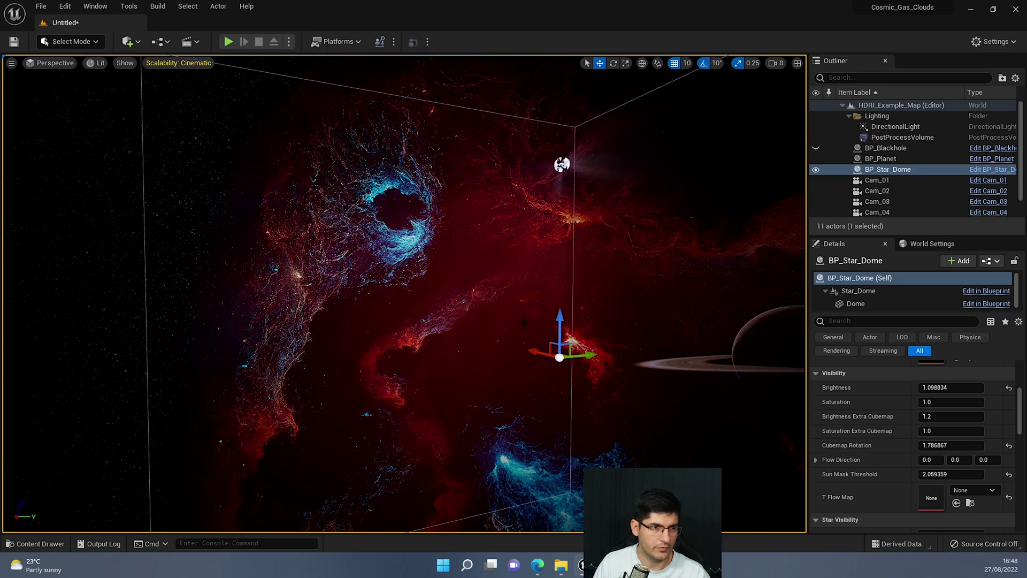
key("ctrl+l")
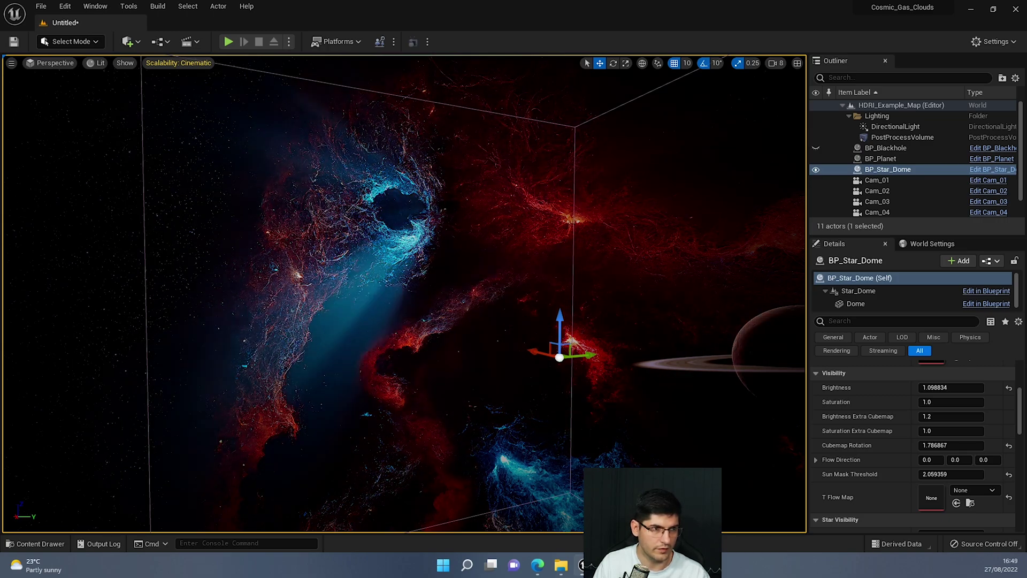
key("ctrl+l")
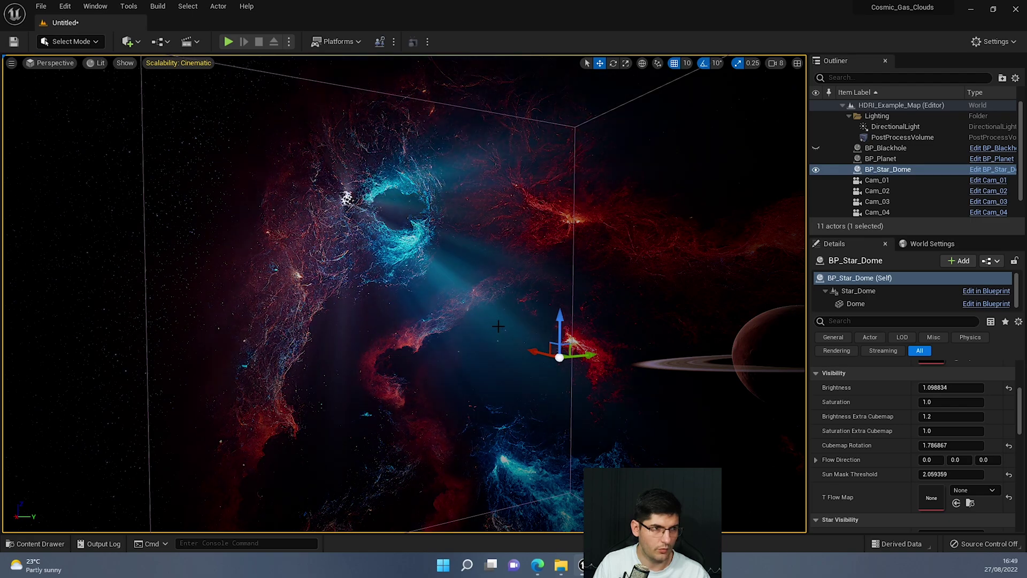
key("ctrl+l")
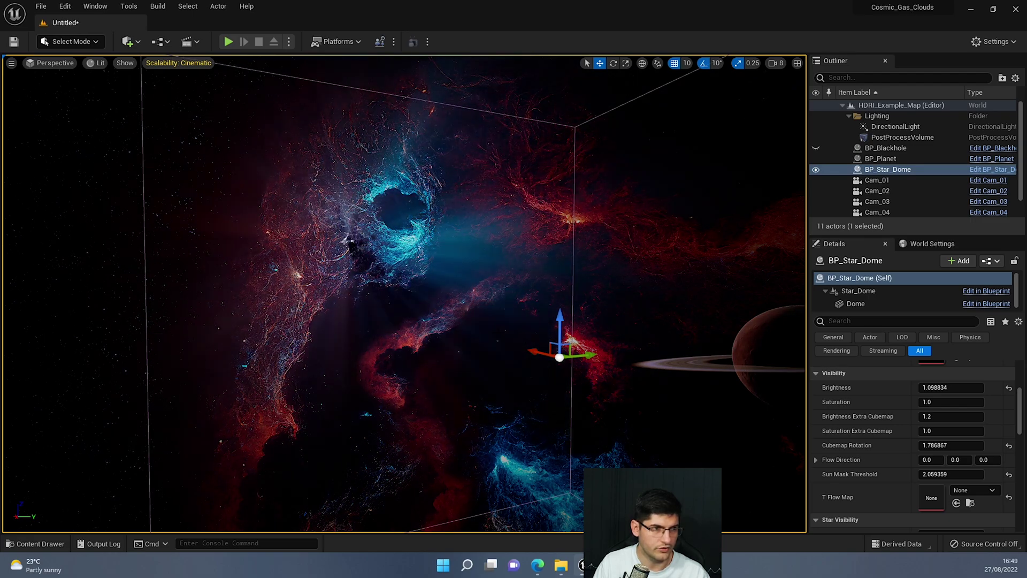
key("ctrl+l")
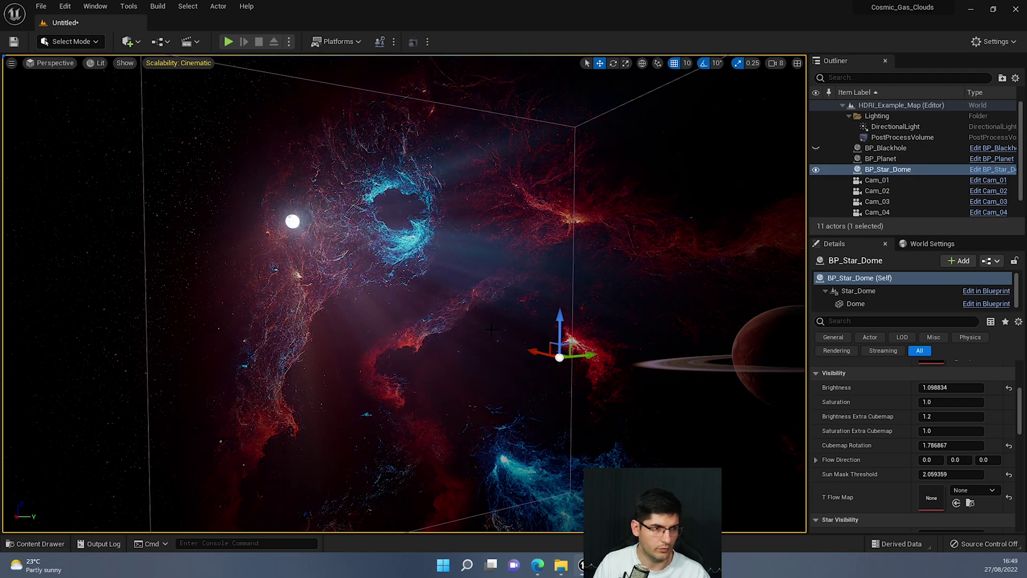
key("ctrl+l")
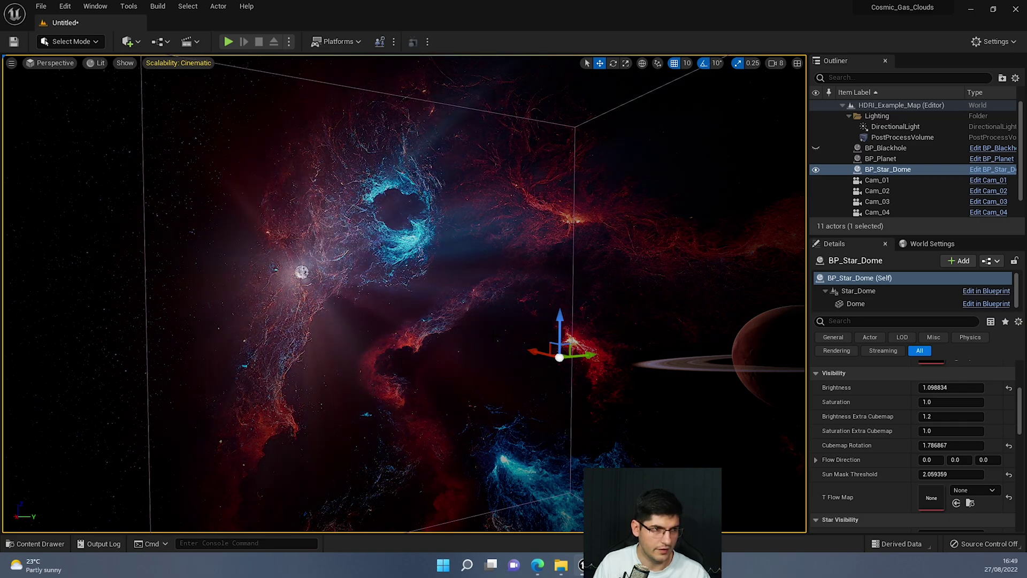
key("ctrl+l")
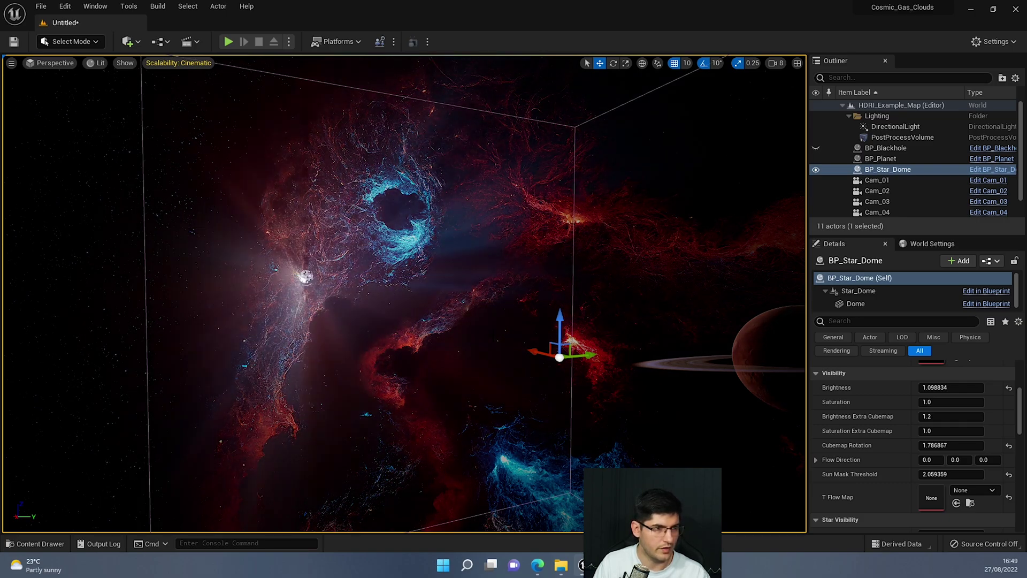
key("ctrl+l")
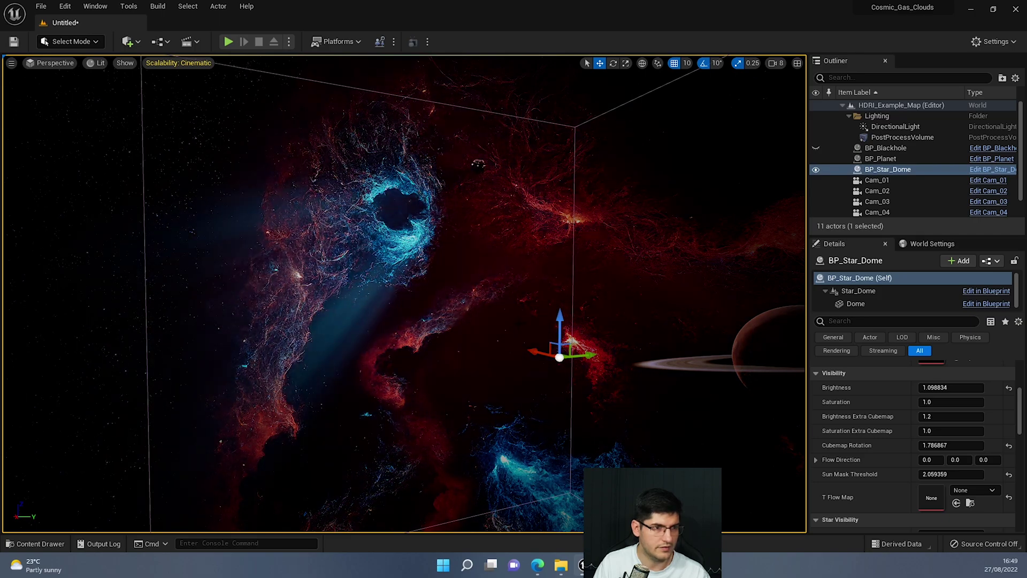
key("ctrl+l")
key("ctrl+l")
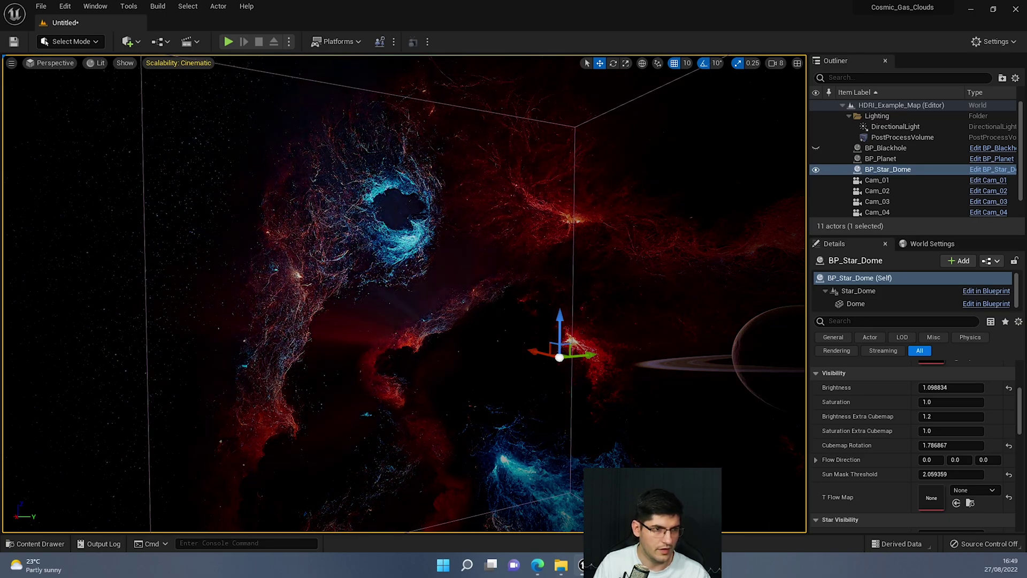
key("ctrl+l")
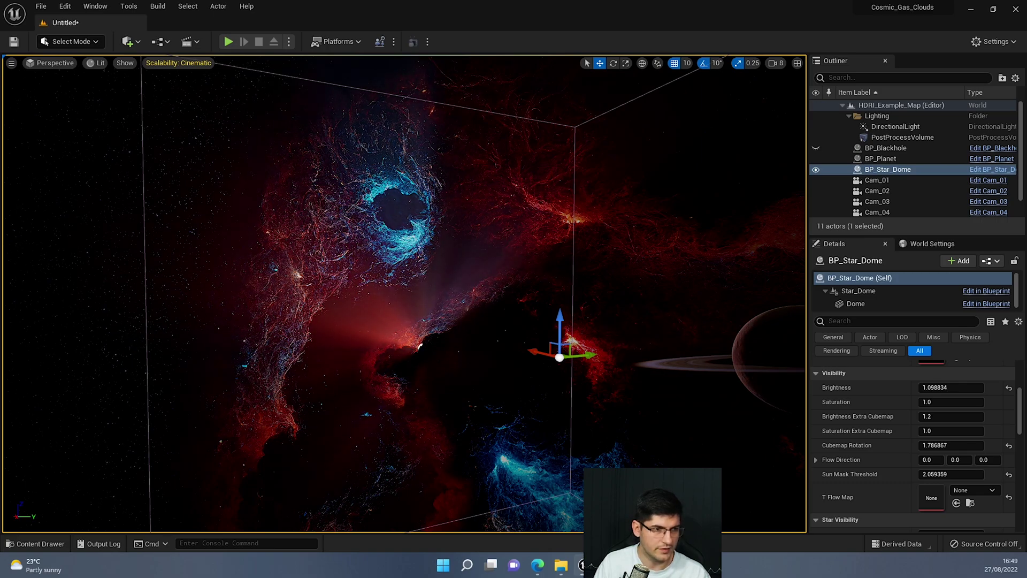
right_click_drag(404, 293, 395, 336)
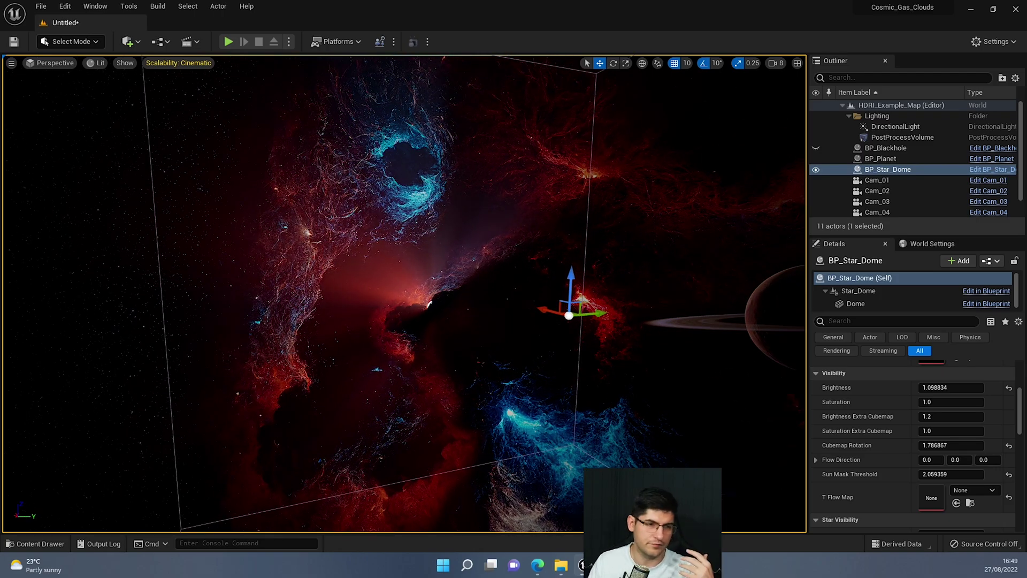
right_click_drag(567, 180, 552, 166)
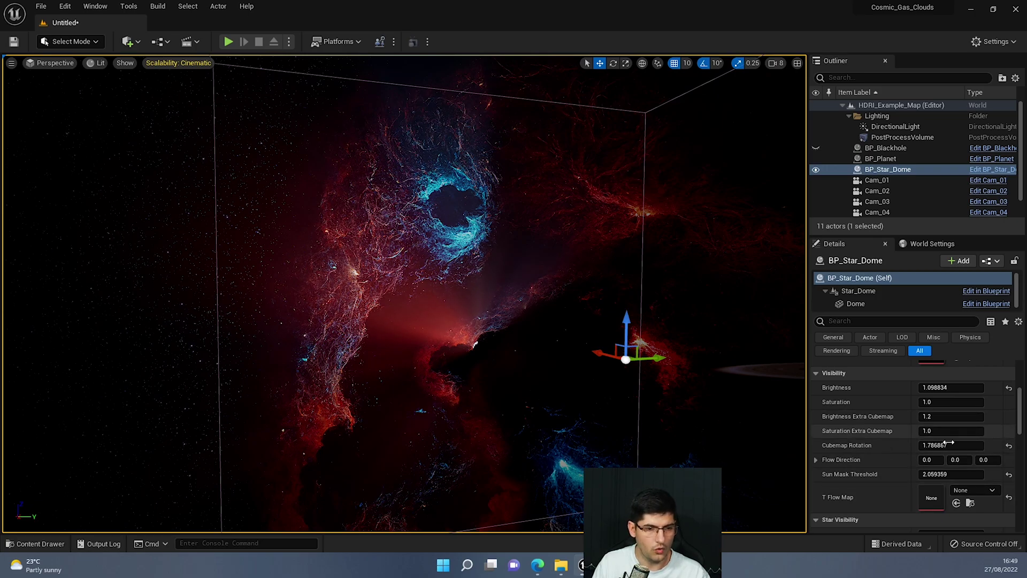
Set the star dome's Brightness to 1.1 and inspect the clouds around the ringed planet
mouse_move(942, 393)
left_mouse_down()
mouse_move(933, 393)
mouse_move(962, 393)
mouse_move(931, 393)
mouse_move(944, 393)
left_mouse_up()
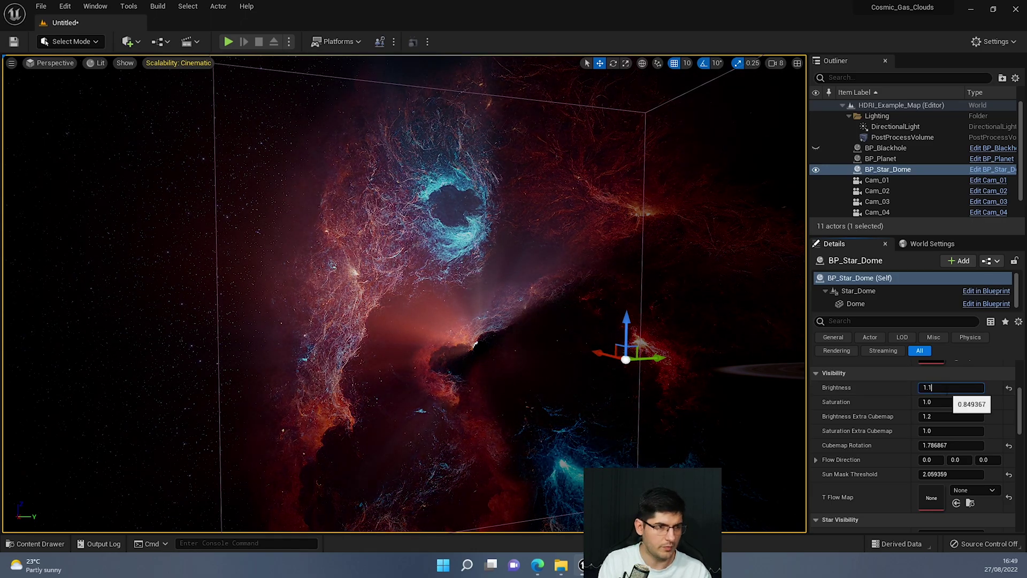
key("Return")
mouse_move(766, 323)
right_mouse_down()
mouse_move(834, 330)
mouse_move(941, 304)
mouse_move(925, 230)
mouse_move(856, 347)
mouse_move(776, 324)
right_mouse_up()
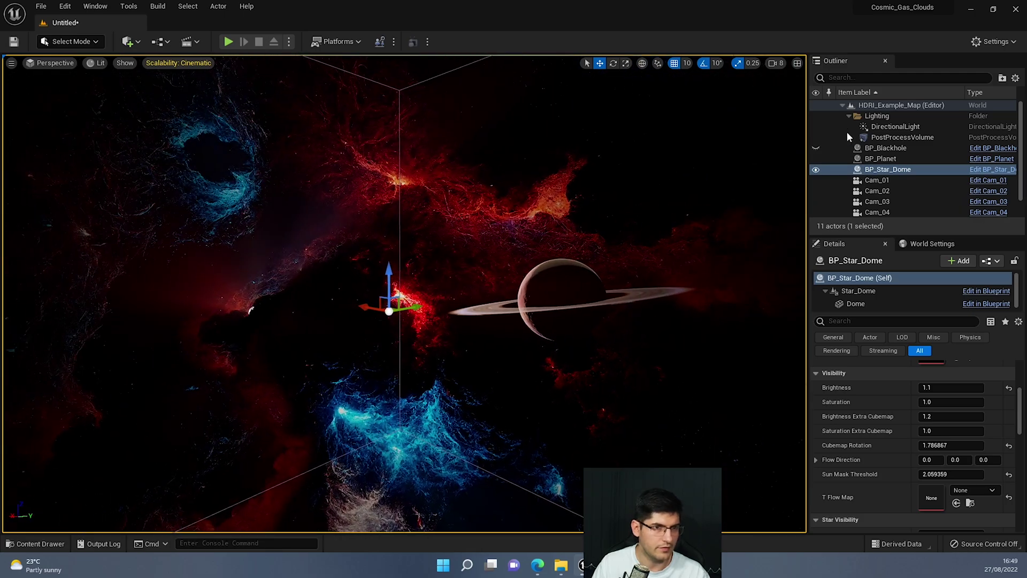
Set the PostProcessVolume's Vignette Intensity to 1.0 and check the scene
left_click(887, 136)
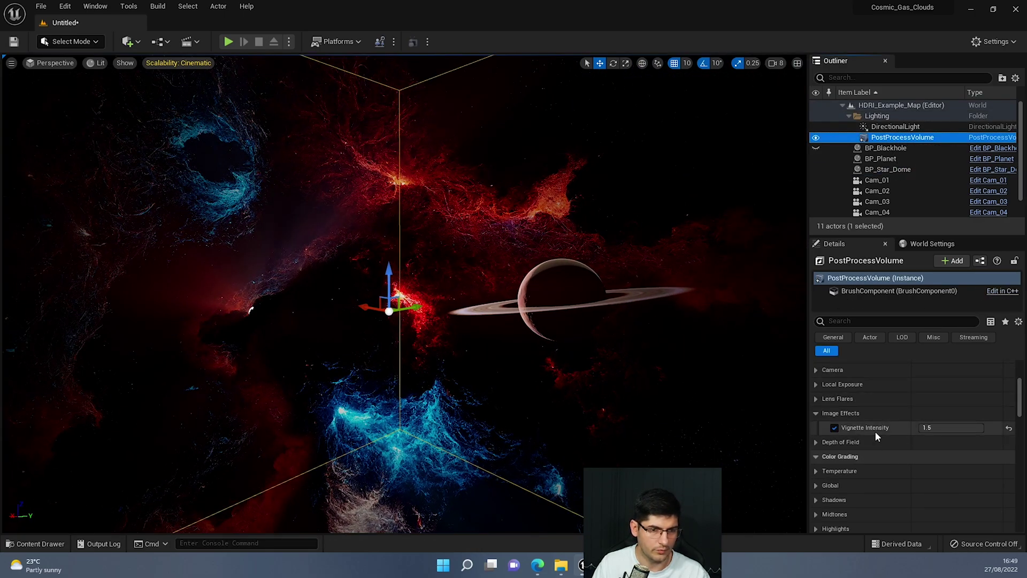
left_click(945, 427)
type("1")
key("Return")
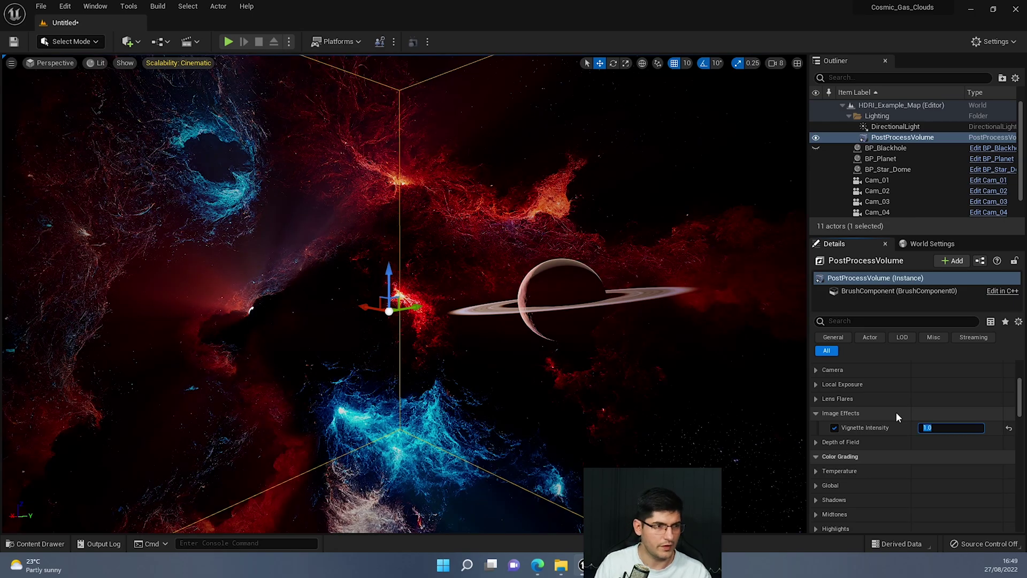
mouse_move(672, 345)
right_mouse_down()
mouse_move(599, 318)
mouse_move(672, 345)
right_mouse_up()
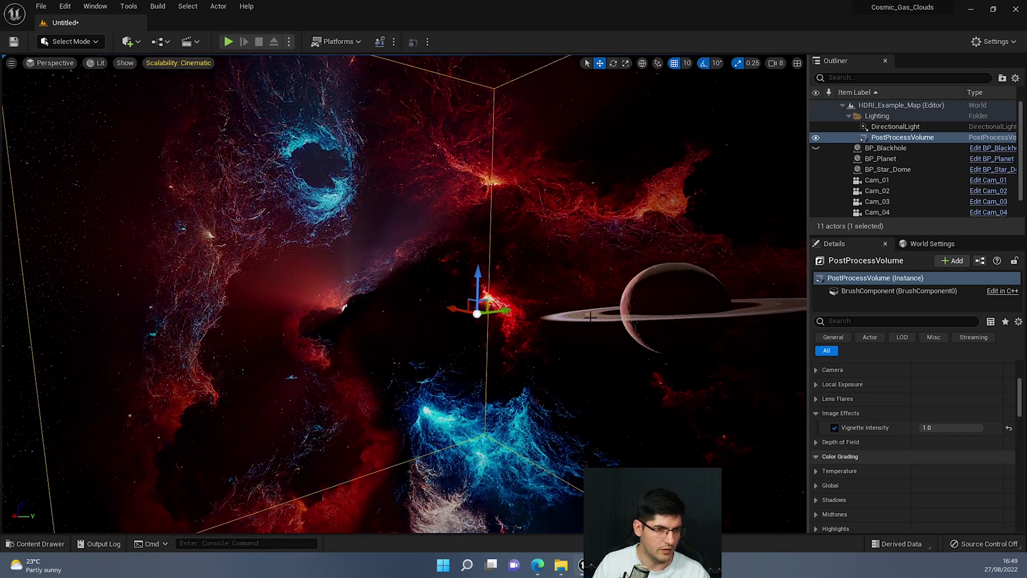
Look through the post process volume's Lens Flares, Local Exposure and Exposure settings, trying an Exposure Compensation change and undoing it
left_click(816, 400)
left_click(816, 399)
left_click(816, 384)
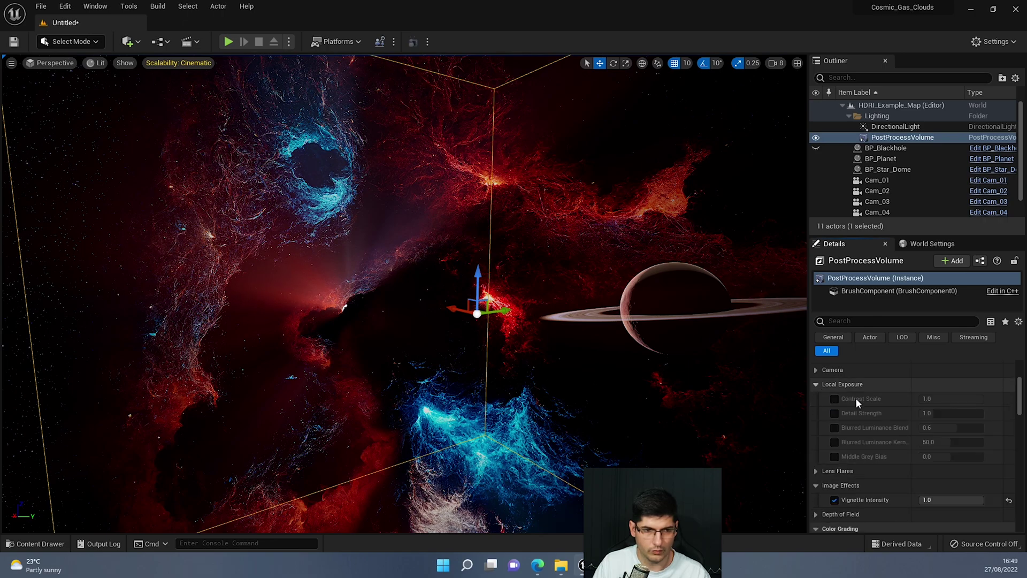
left_click(815, 384)
scroll(835, 393, "up", 5)
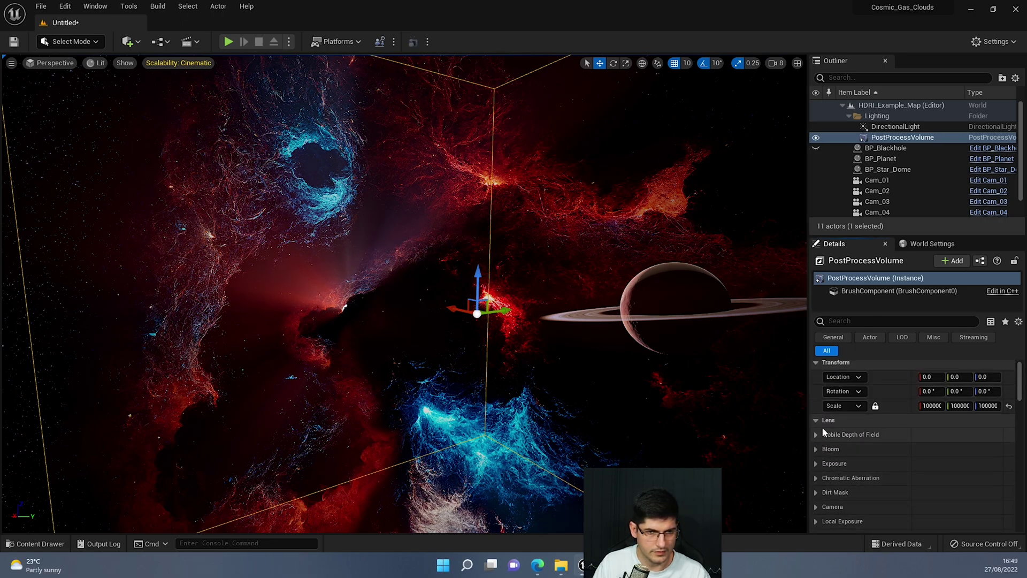
left_click(816, 463)
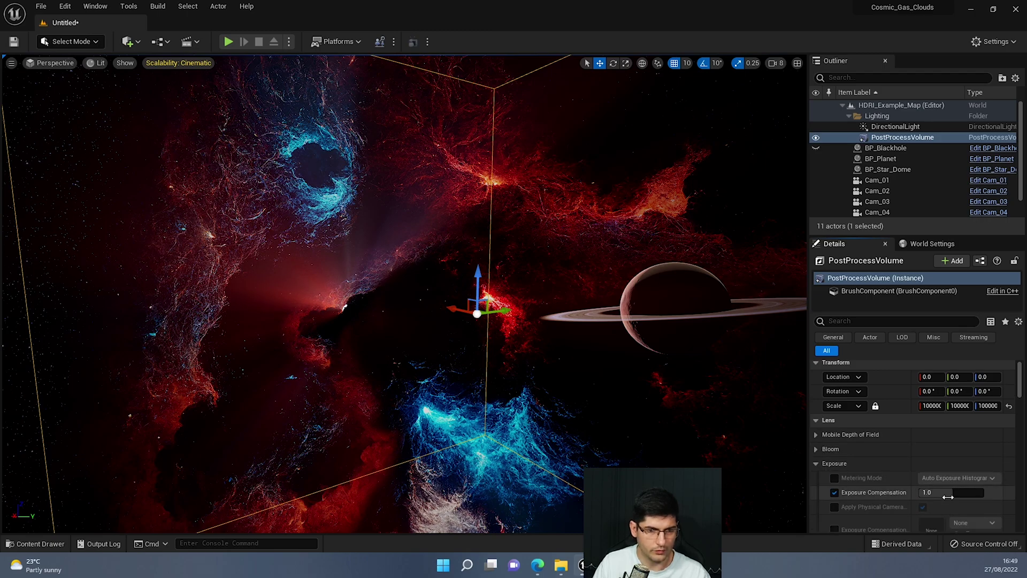
mouse_move(946, 492)
left_mouse_down()
mouse_move(962, 492)
mouse_move(933, 493)
mouse_move(948, 495)
left_mouse_up()
key("ctrl+z")
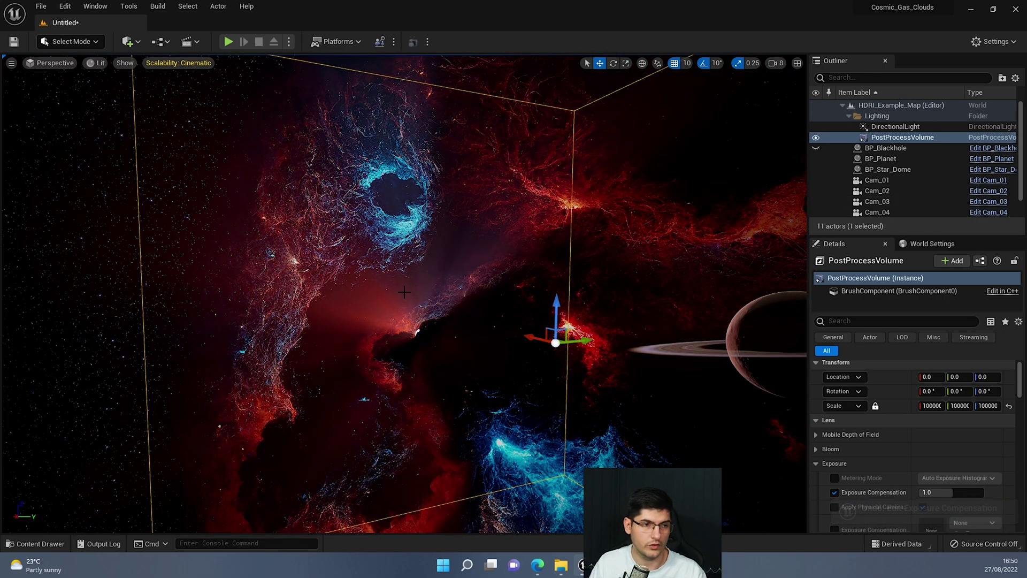
right_click_drag(404, 292, 469, 172)
Select BP_Star_Dome, try a lower Saturation in its Visibility settings, and undo that change
left_click(899, 169)
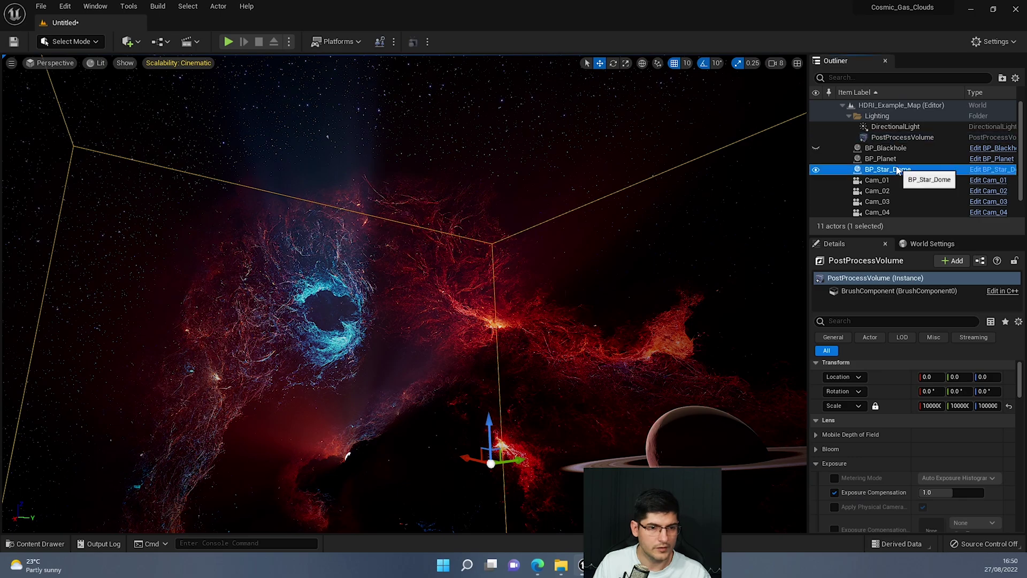
scroll(897, 476, "down", 5)
scroll(898, 476, "up", 3)
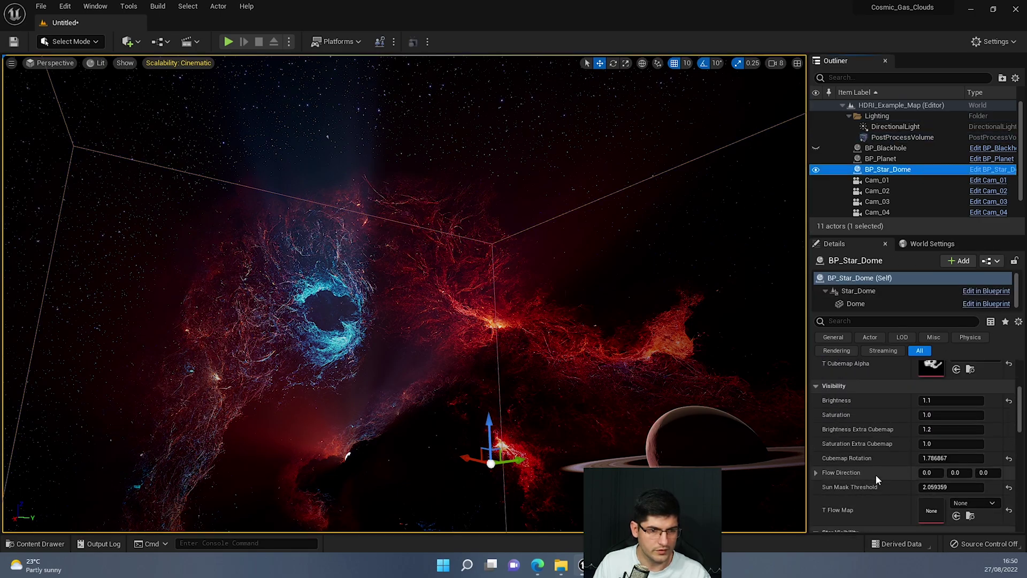
mouse_move(958, 415)
left_mouse_down()
mouse_move(909, 414)
mouse_move(946, 414)
left_mouse_up()
key("ctrl+z")
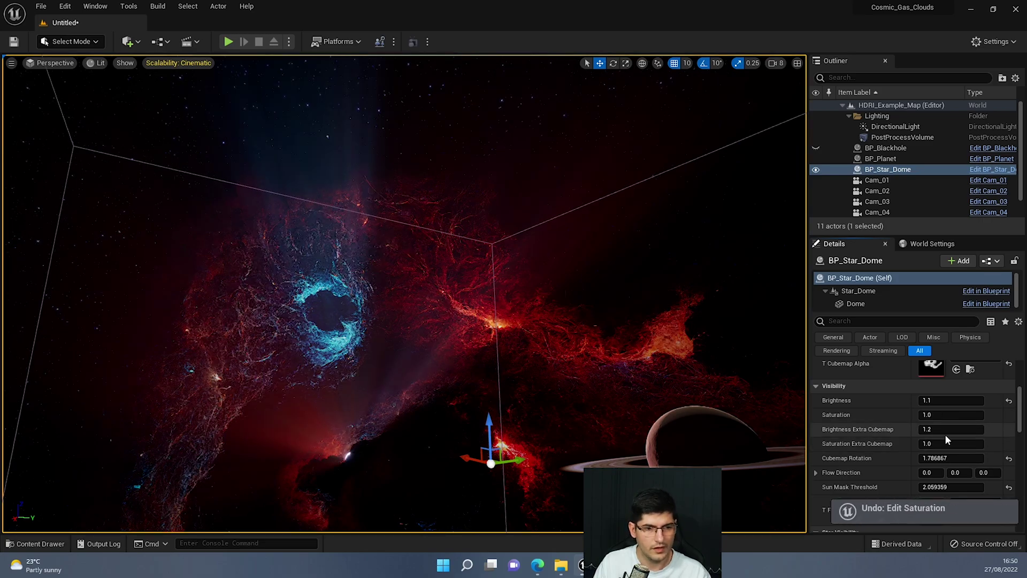
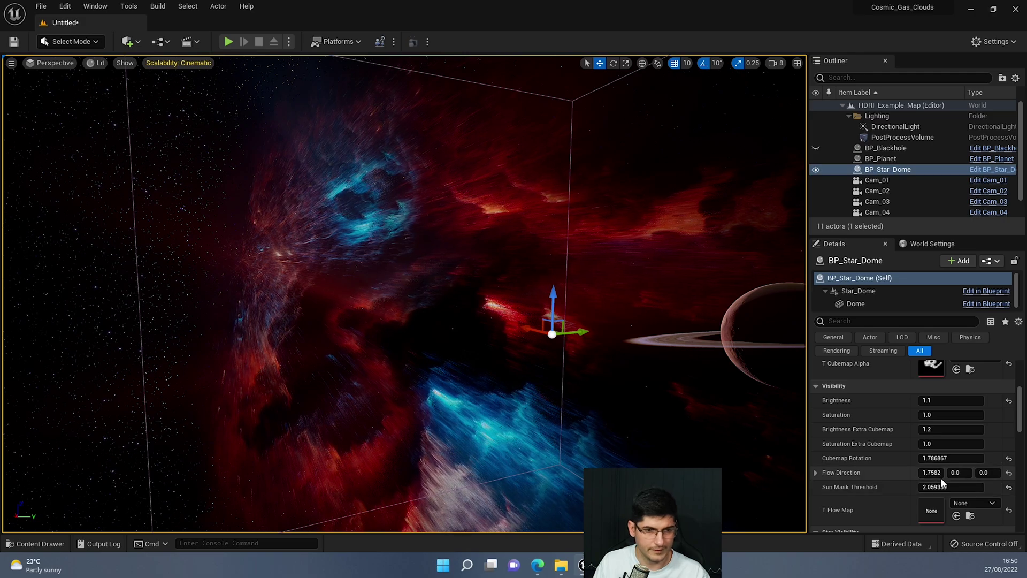
Set the first value of the star dome's Flow Direction to 0.5 and inspect the nebula from several angles
right_click_drag(731, 260, 802, 279)
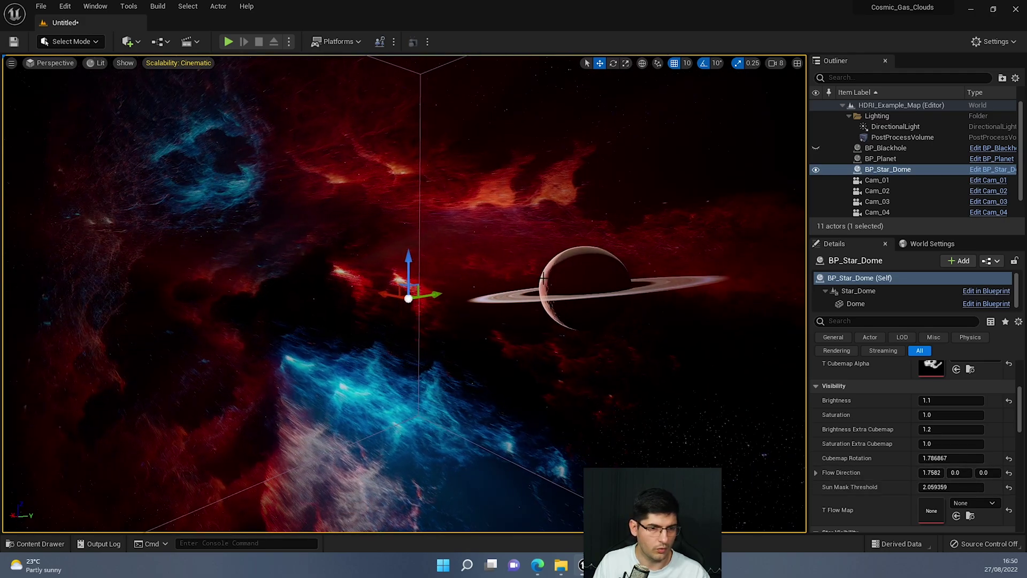
right_click_drag(732, 260, 654, 168)
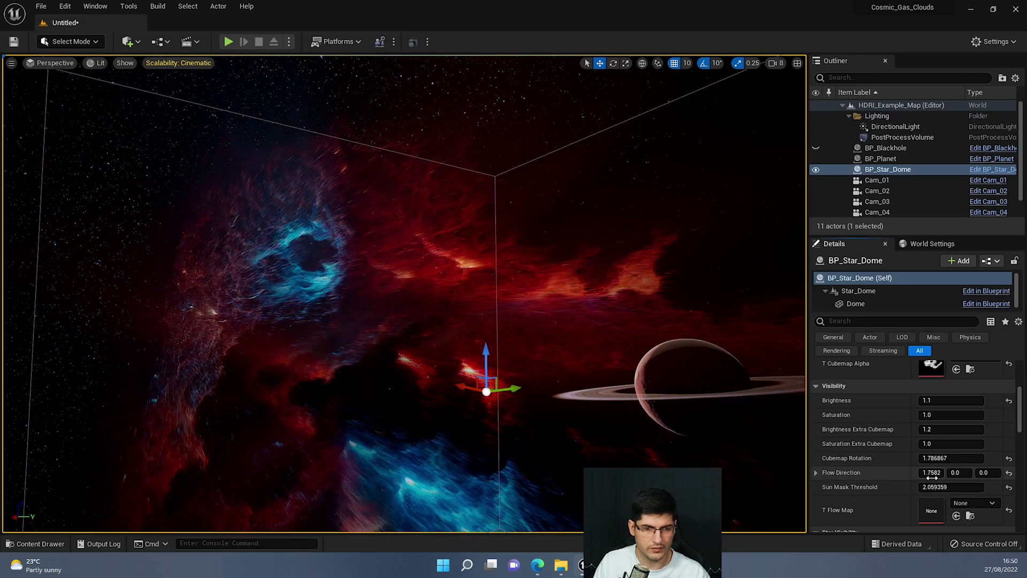
left_click(930, 473)
type("0.5")
key("Return")
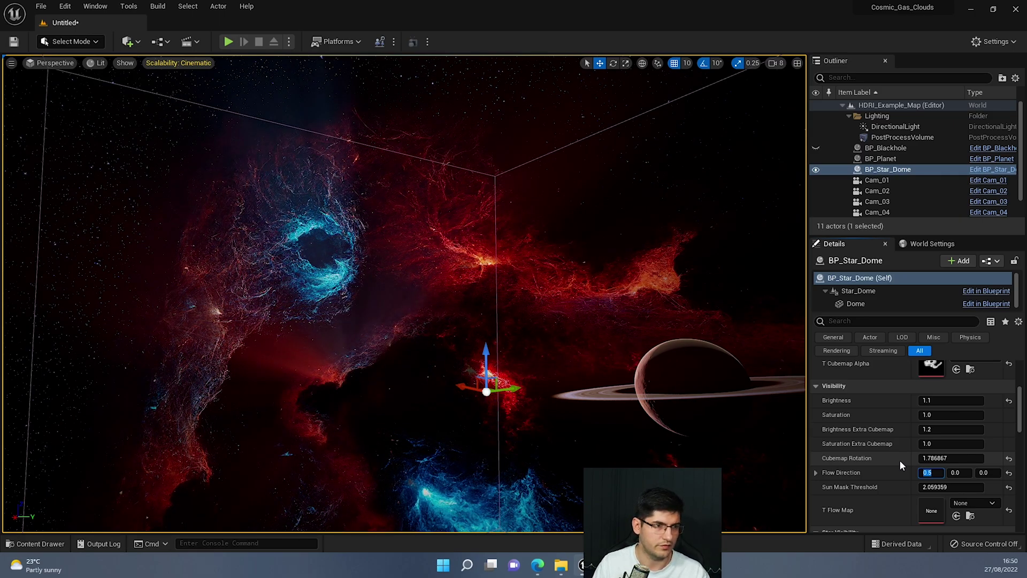
right_click_drag(732, 375, 802, 392)
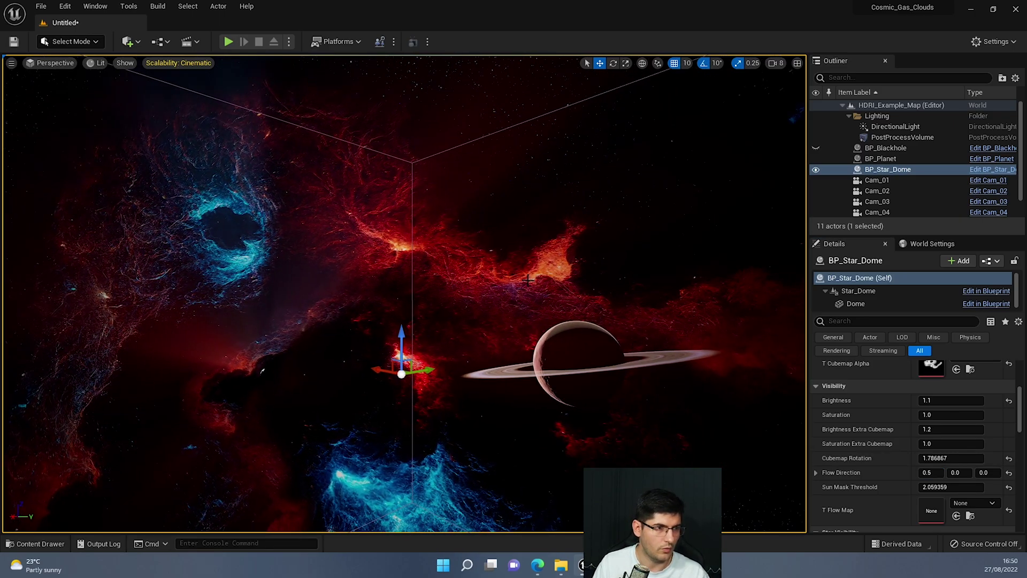
right_click_drag(528, 280, 459, 340)
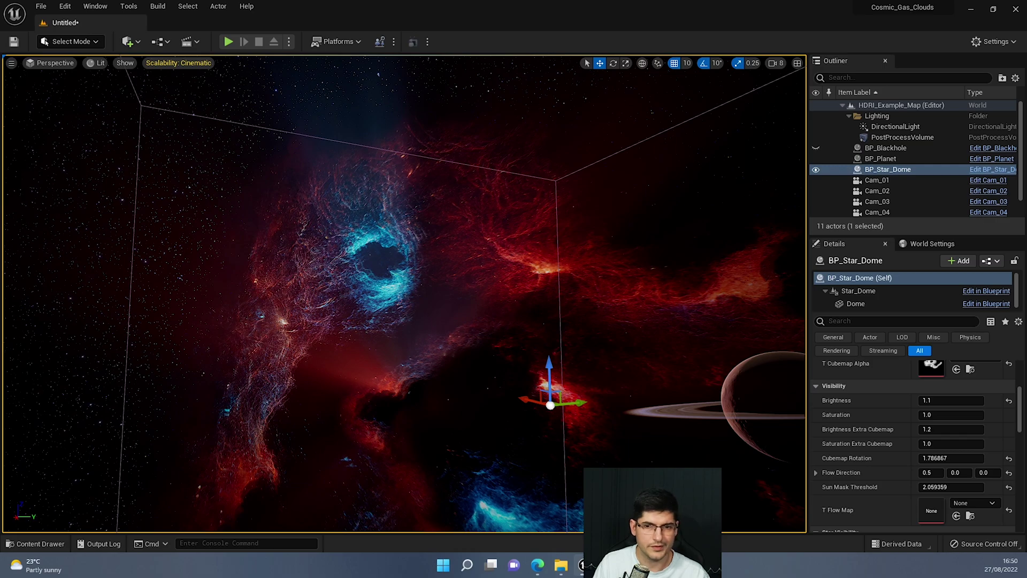
Bring back the asset browser with the HDRIs folder and assign T_Flowmap as the star dome's T Flow Map
left_click_drag(1016, 177, 297, 89)
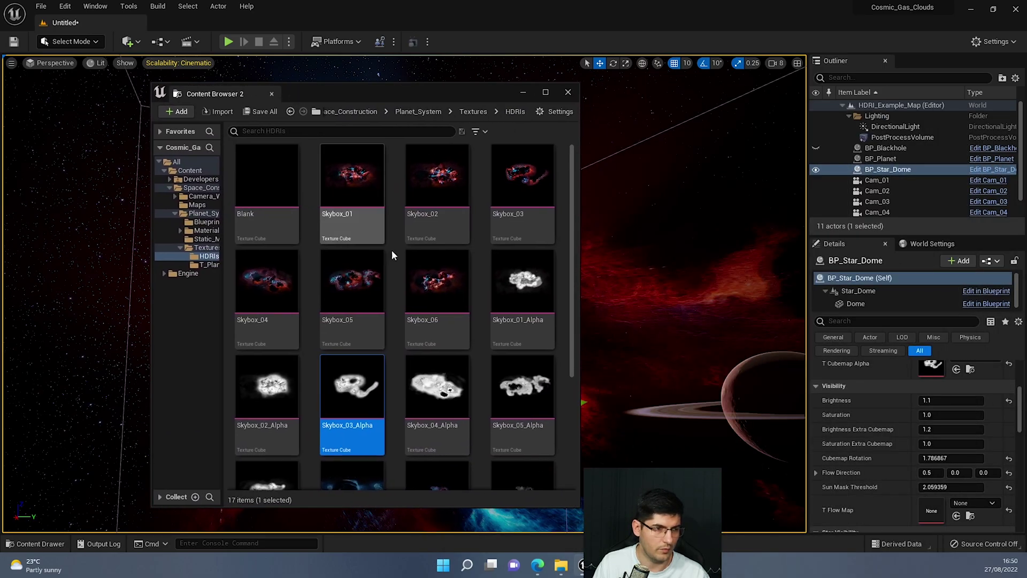
scroll(392, 254, "down", 3)
left_click_drag(383, 396, 928, 504)
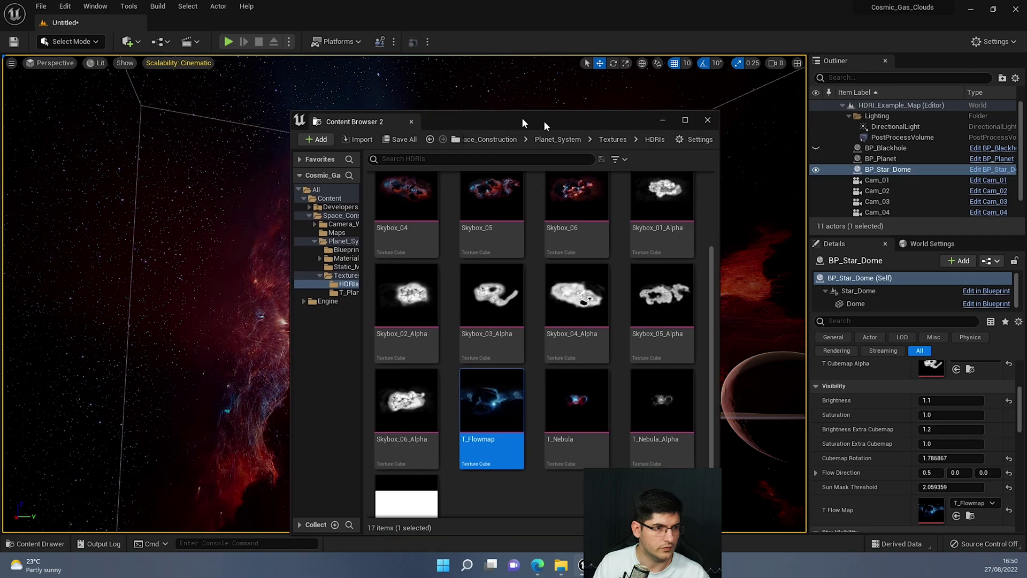
Set all three of the star dome's Flow Direction values to 1.0 and inspect the nebula from several angles
left_click(568, 91)
right_click_drag(494, 227, 378, 213)
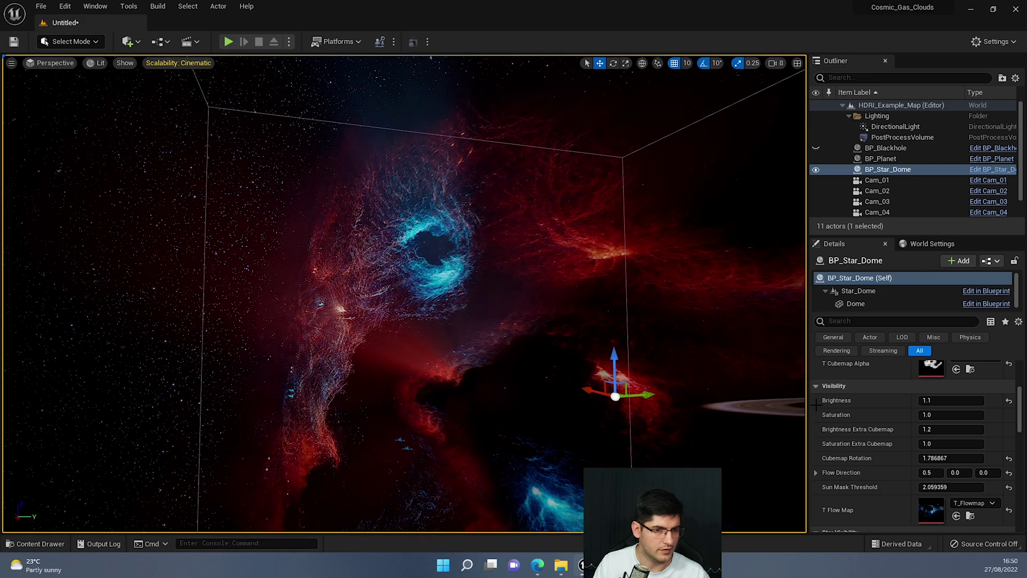
type("1")
key("Tab")
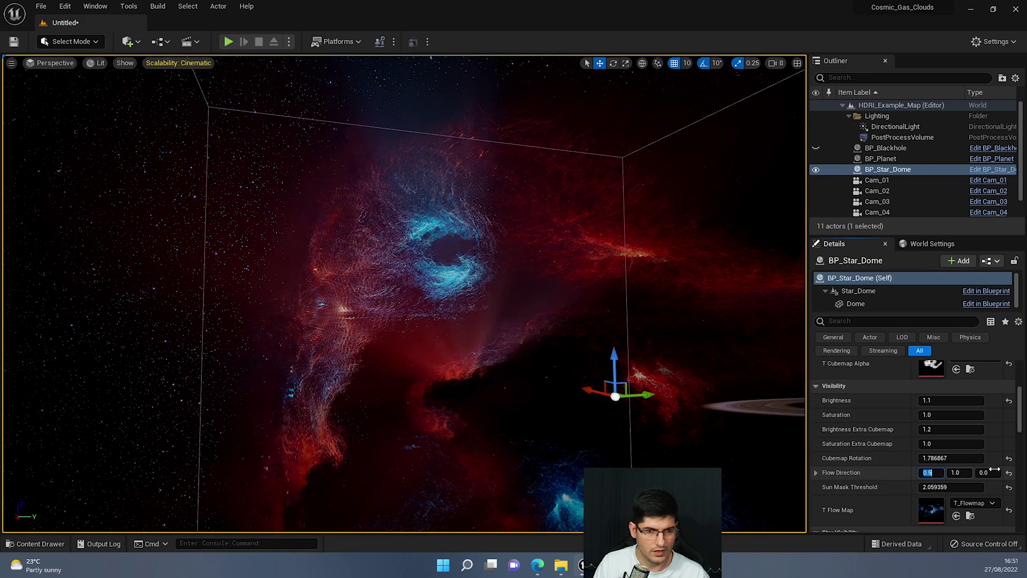
type("1")
key("Return")
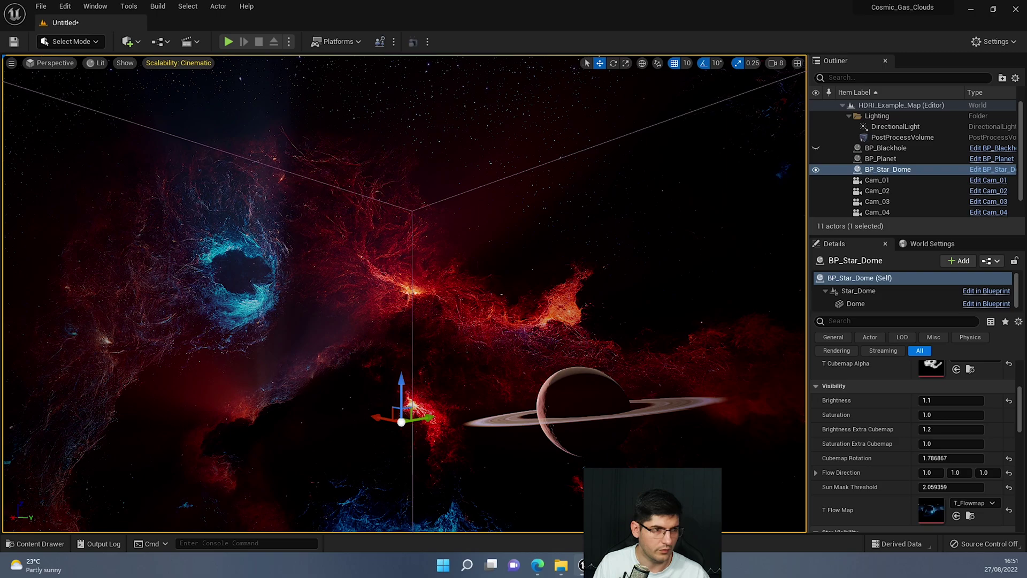
right_click_drag(404, 240, 434, 343)
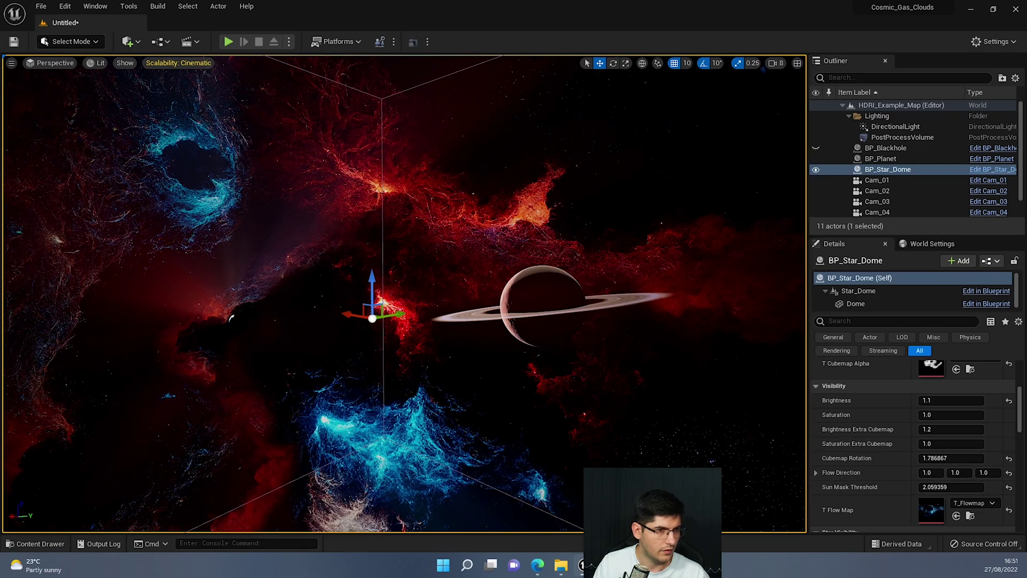
right_click_drag(404, 240, 302, 289)
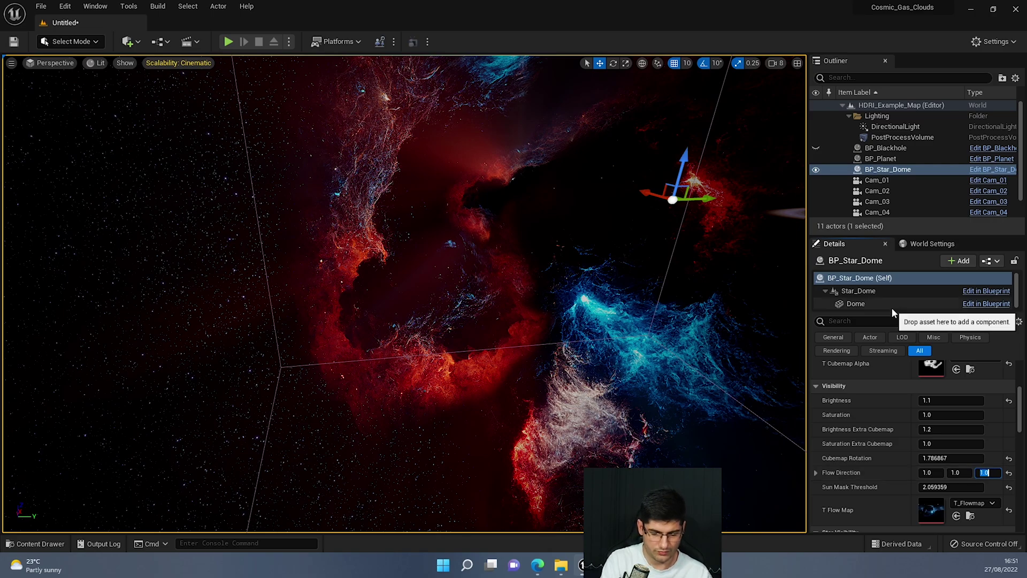
Set the third Flow Direction value to 0 and reduce the first two to 0.45 and 0.38
type("0")
key("Return")
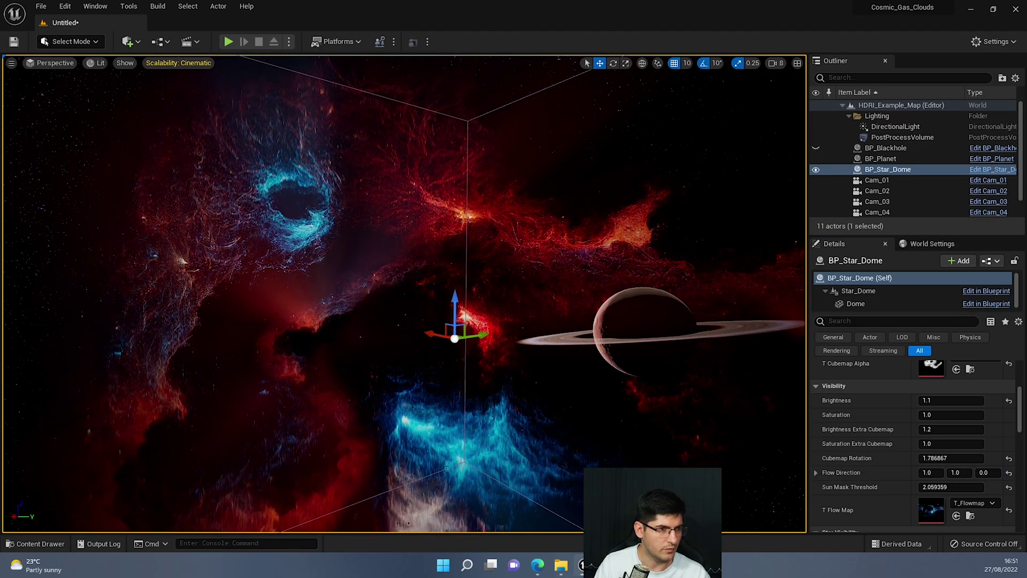
right_click_drag(403, 293, 620, 187)
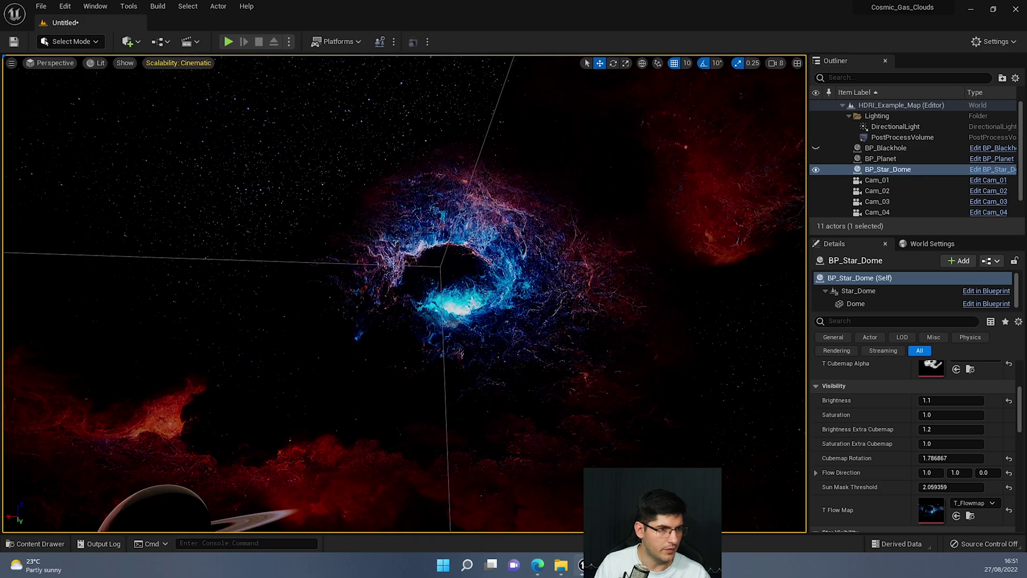
right_click_drag(404, 293, 604, 454)
right_click_drag(556, 257, 37, 139)
left_click_drag(959, 473, 906, 473)
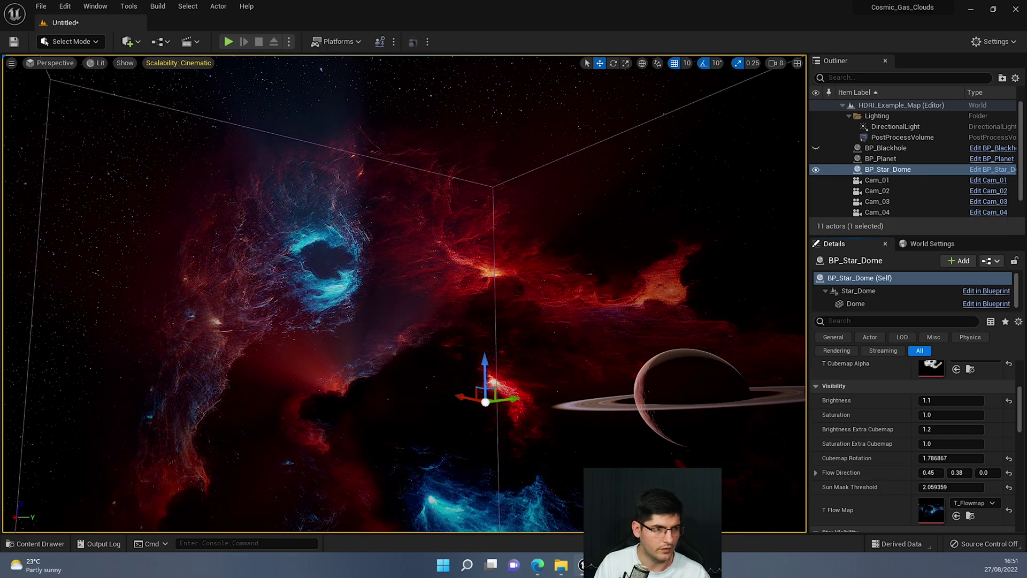
right_click_drag(493, 310, 427, 310)
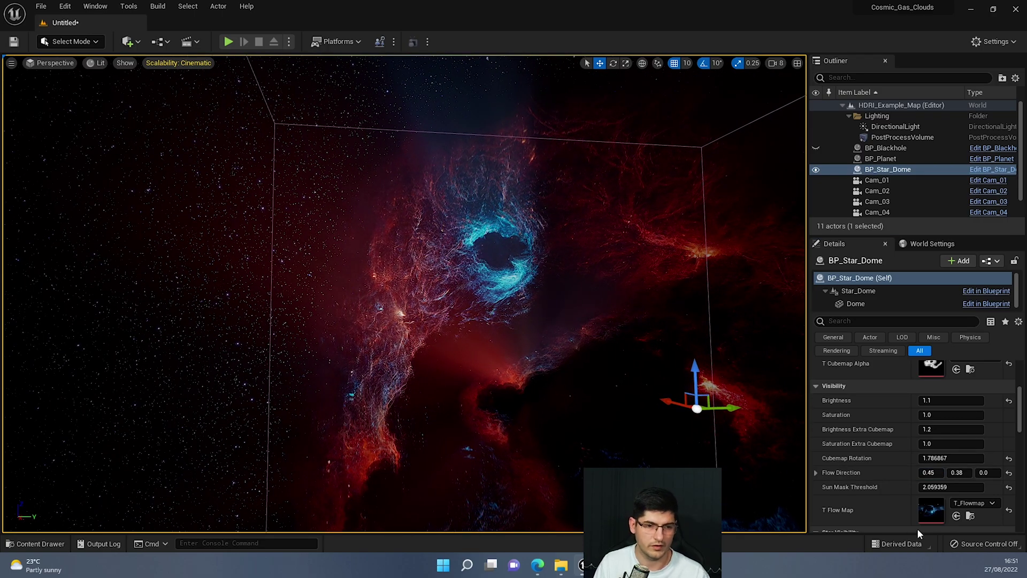
Try Flow Direction values of 8.6614 and 5.3844 for the first two components, then reset Flow Direction to its default
left_click_drag(958, 472, 1021, 473)
left_click_drag(929, 472, 993, 472)
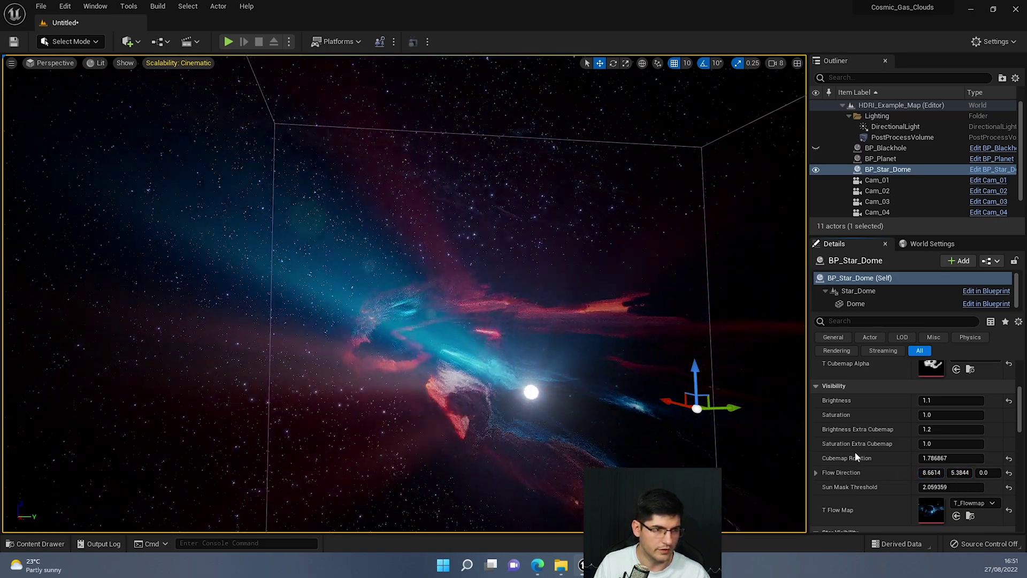
right_click_drag(535, 321, 517, 363)
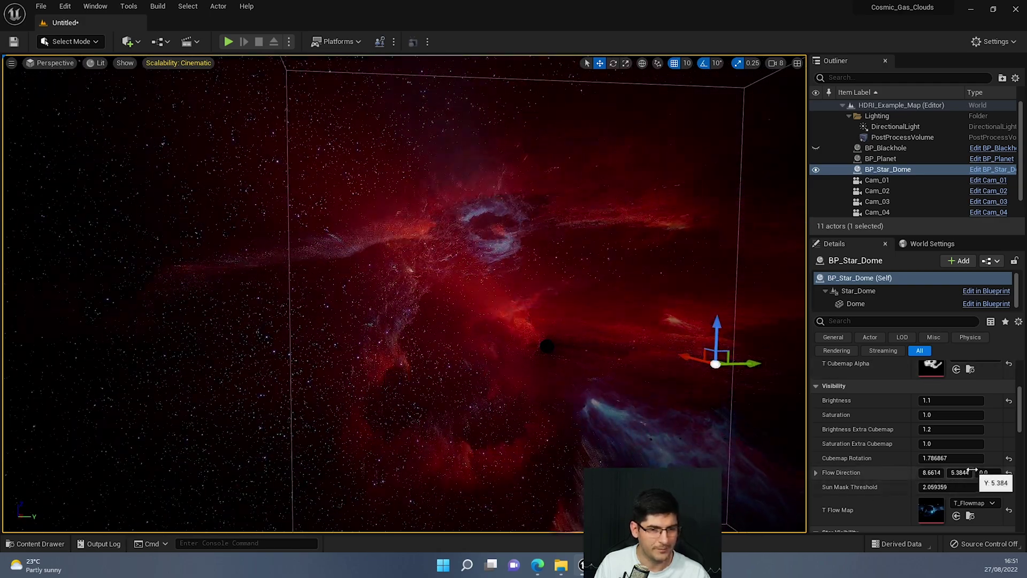
left_click(1008, 473)
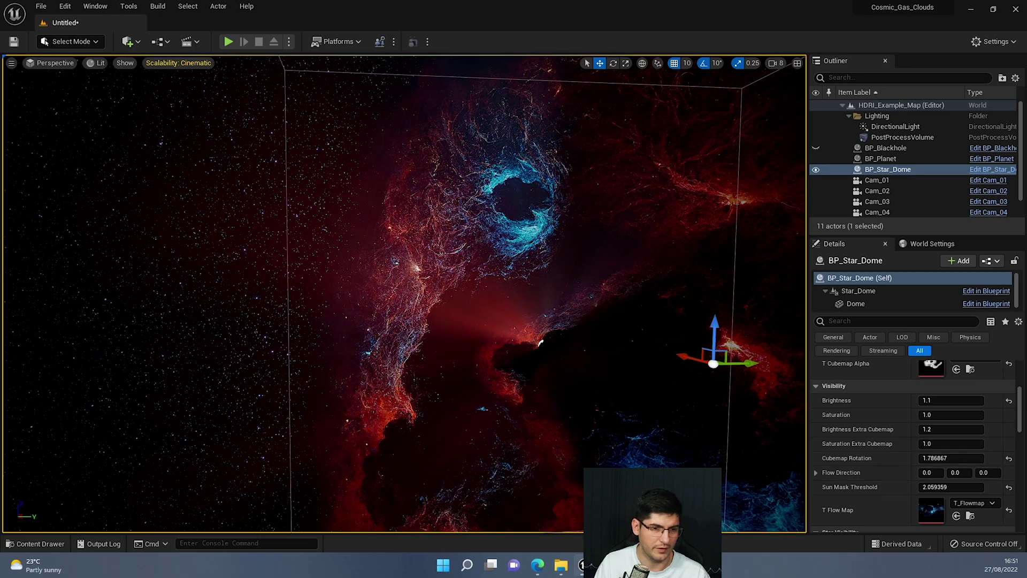
Set the star dome's Near Stars Intensity to 10 in Star Visibility and inspect the star field
scroll(909, 461, "down", 3)
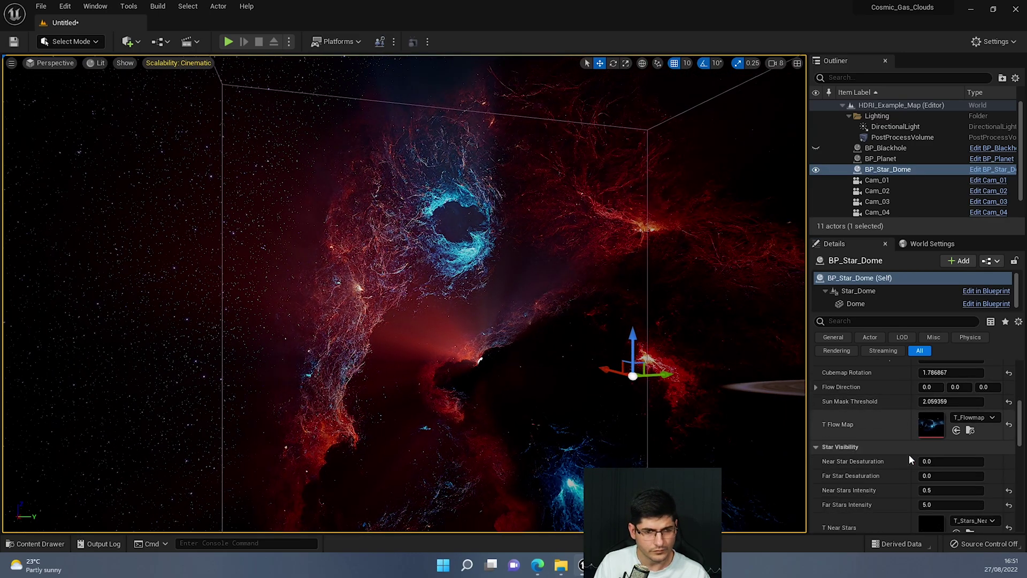
scroll(908, 453, "down", 3)
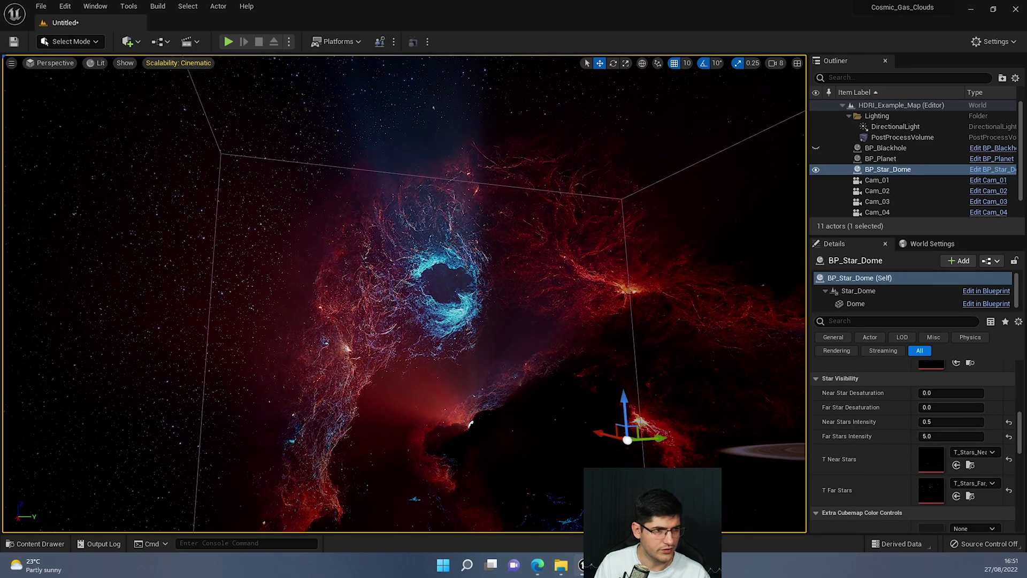
right_click_drag(535, 294, 401, 294)
left_click_drag(951, 422, 989, 422)
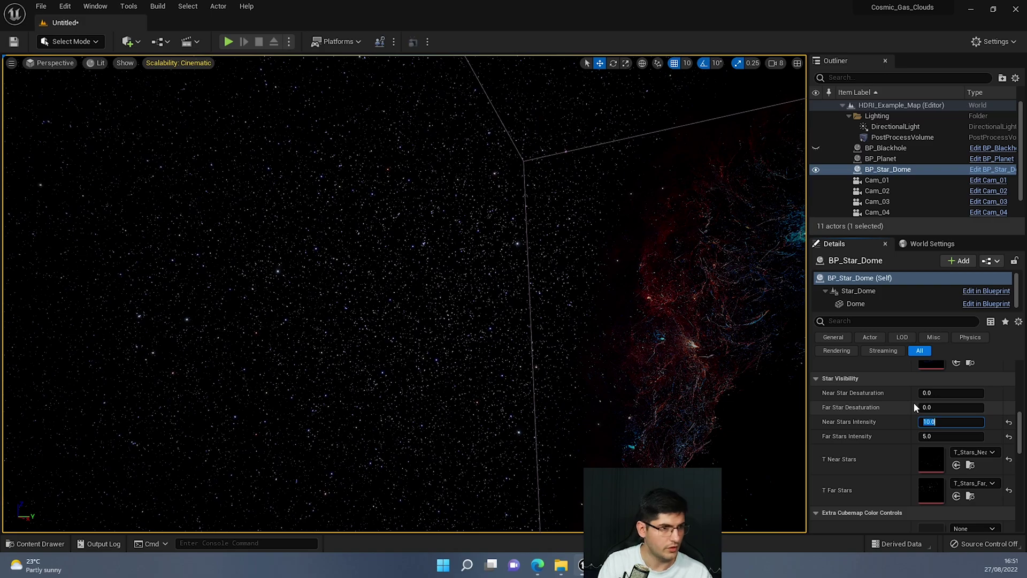
right_click_drag(589, 321, 648, 247)
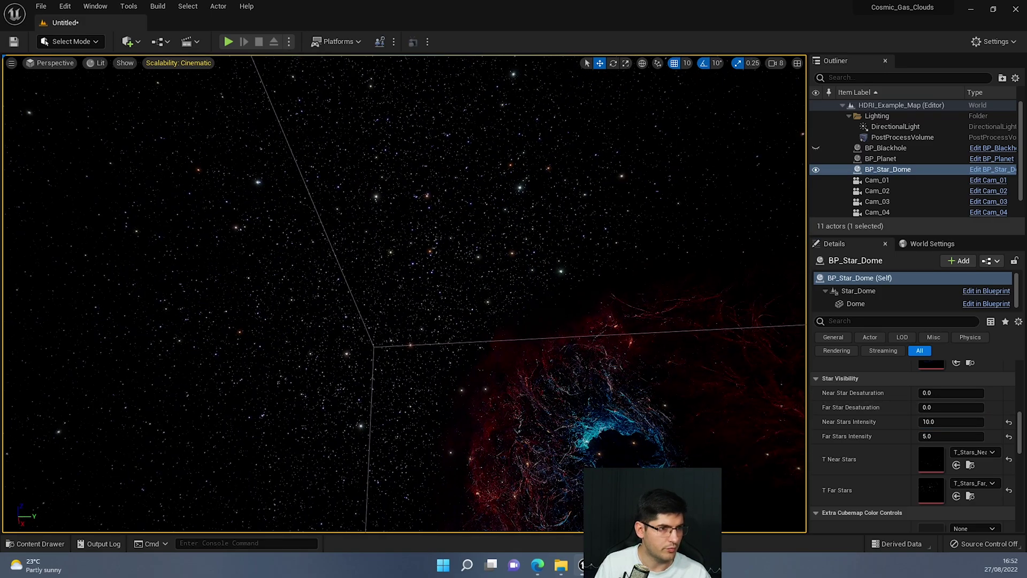
right_click_drag(588, 321, 615, 385)
Try Far Stars Intensity at 10 and 0, then set it to 1.0 and look around the sky
left_click(949, 437)
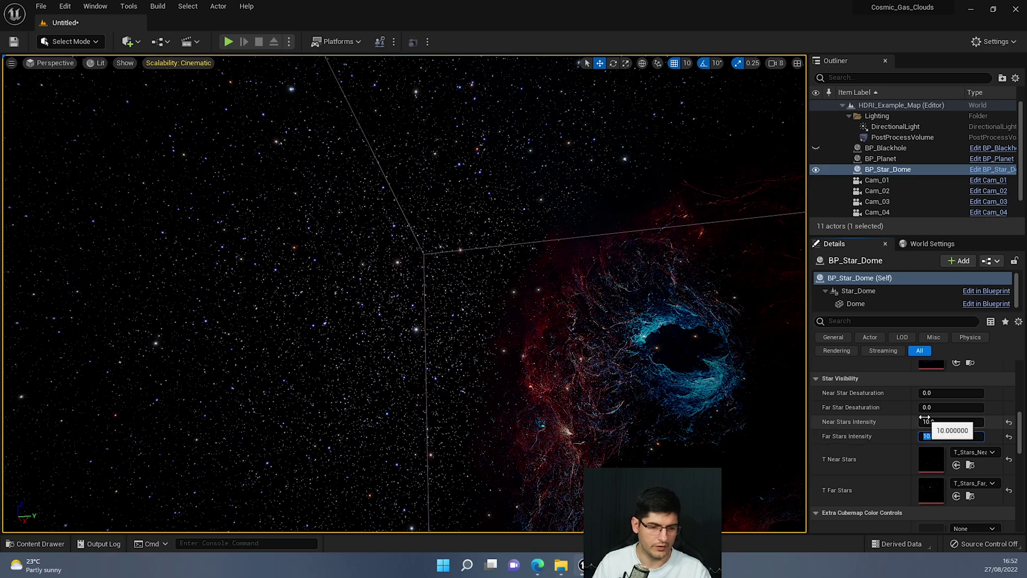
type("0")
key("Return")
right_click_drag(446, 236, 461, 271)
left_click(943, 434)
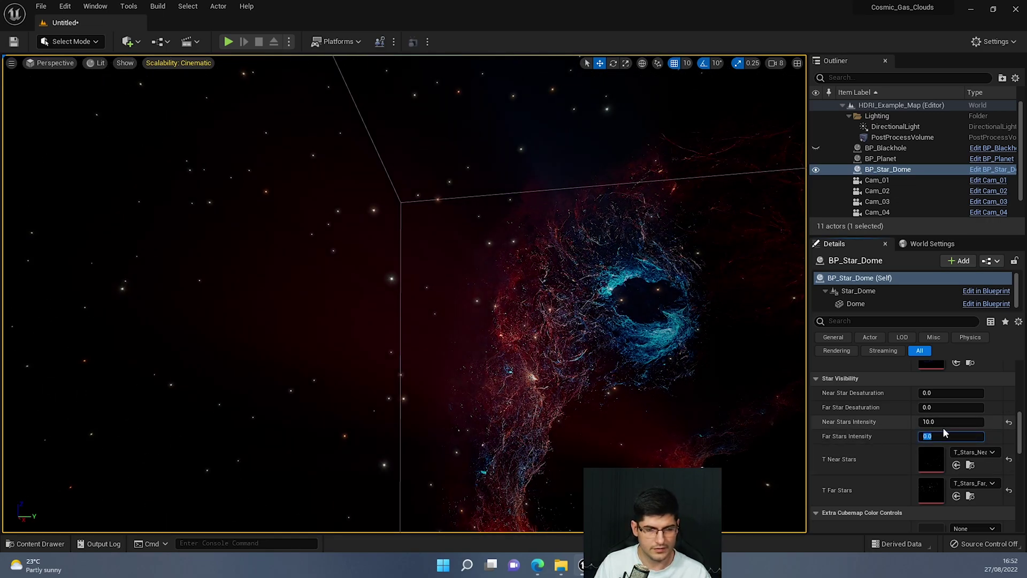
right_click_drag(588, 342, 300, 433)
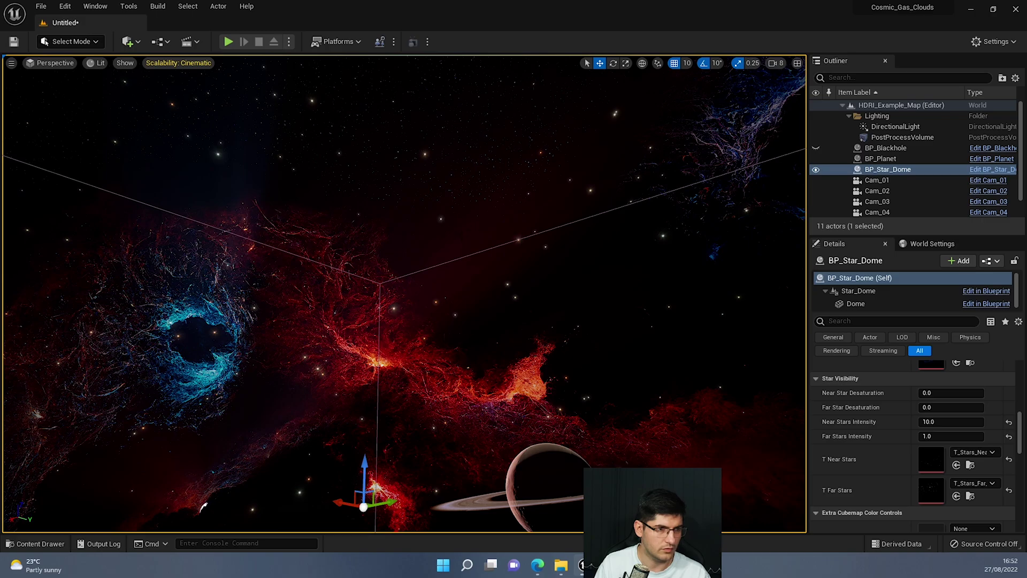
right_click_drag(615, 273, 583, 262)
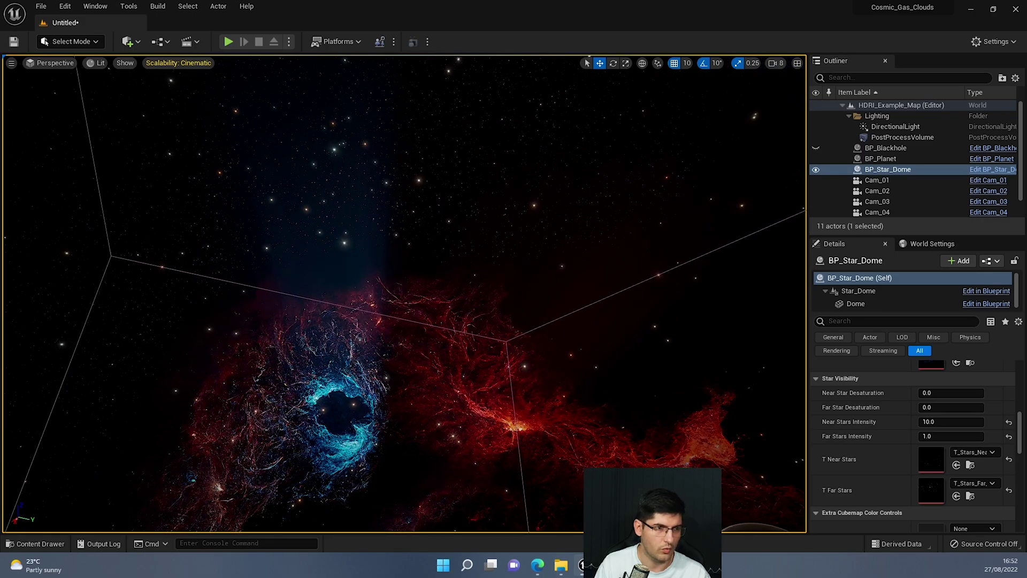
right_click_drag(583, 262, 583, 240)
Assign Skybox_06 as the star dome's T Extra Cubemap Color and Skybox_06_Alpha as its T Extra Cubemap Alpha
scroll(881, 454, "down", 4)
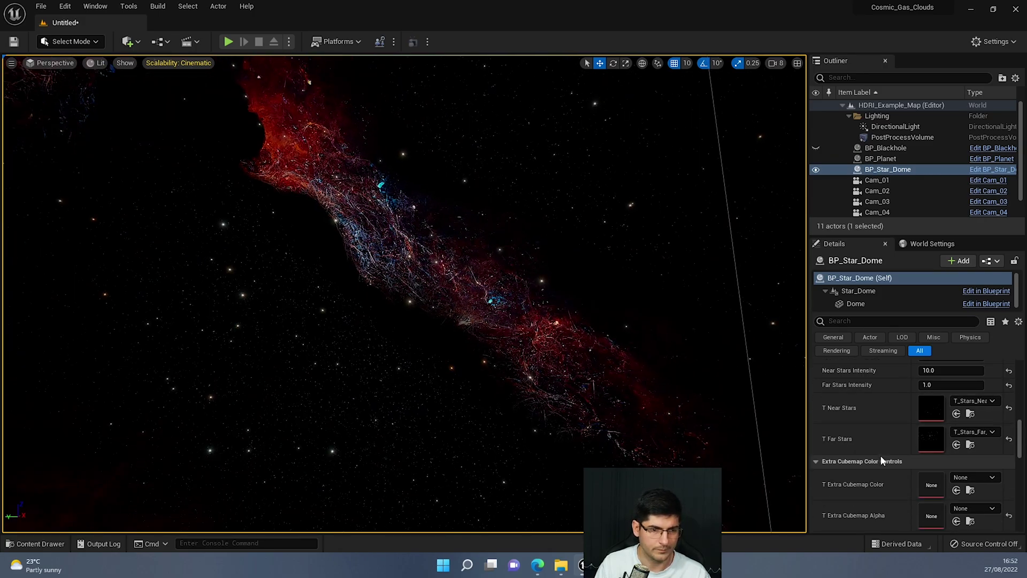
scroll(837, 449, "down", 1)
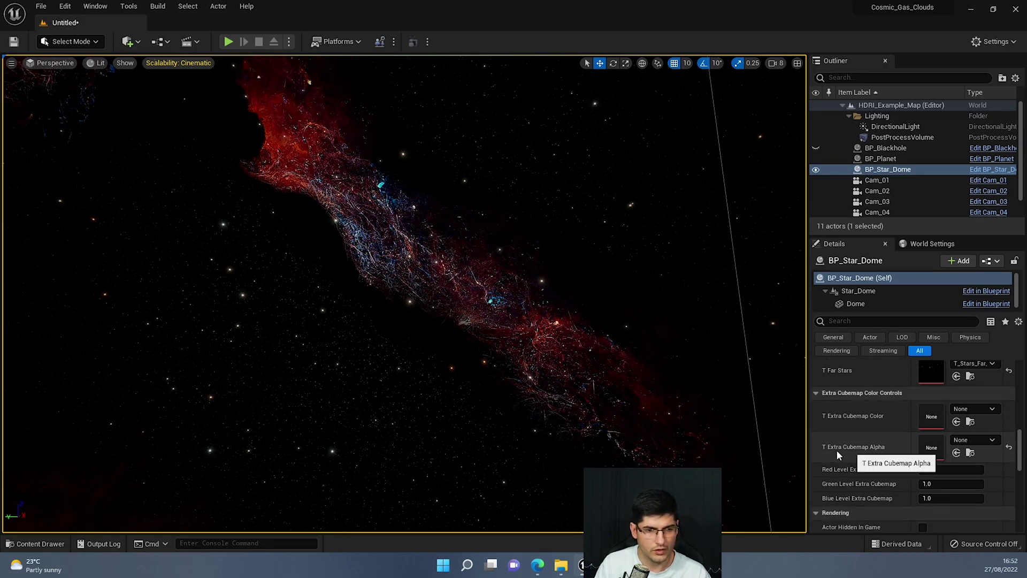
left_click_drag(1026, 156, 326, 92)
scroll(366, 239, "up", 3)
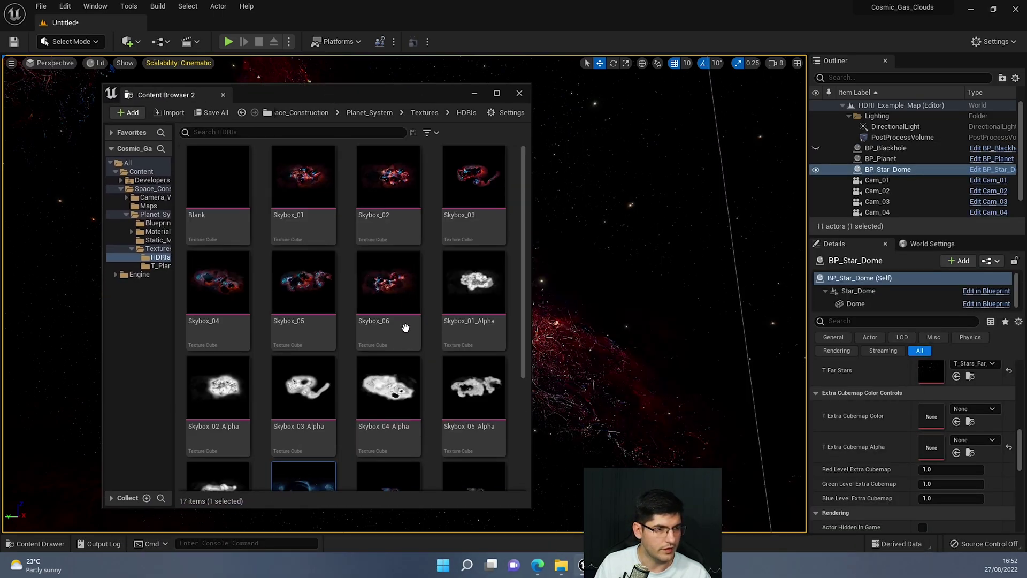
left_click_drag(397, 292, 931, 426)
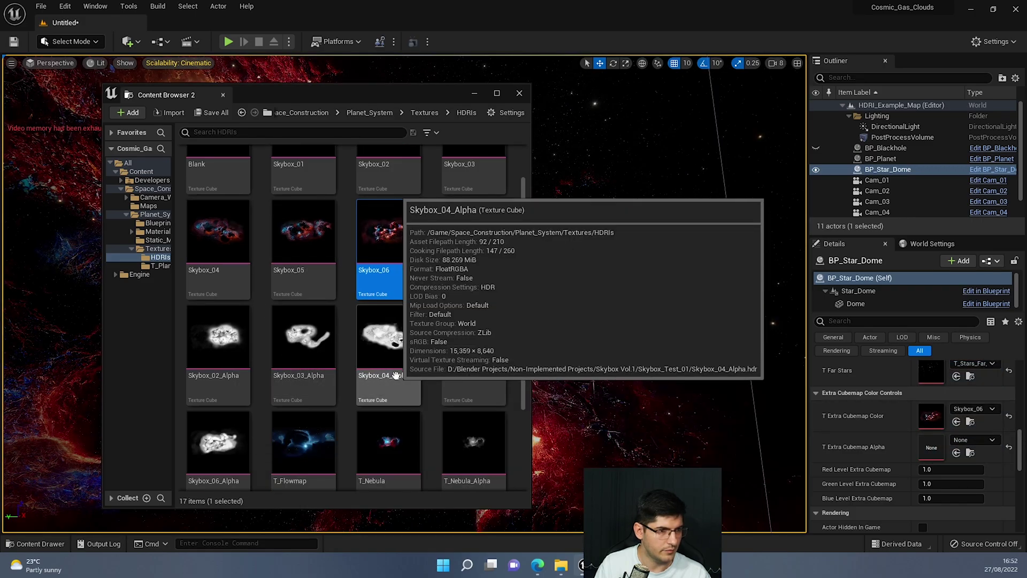
scroll(395, 361, "down", 2)
left_click_drag(218, 407, 939, 443)
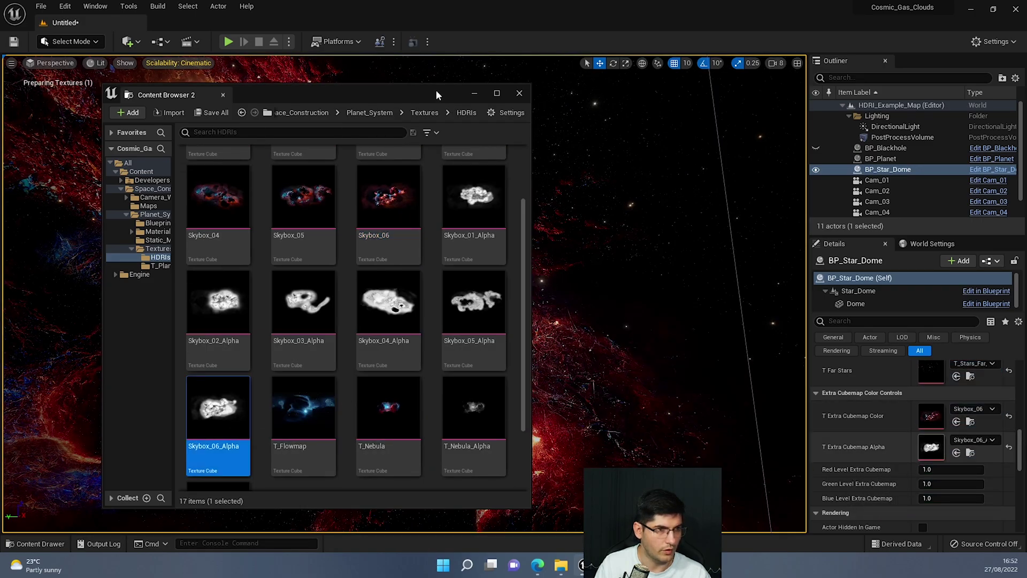
left_click_drag(403, 90, 1026, 96)
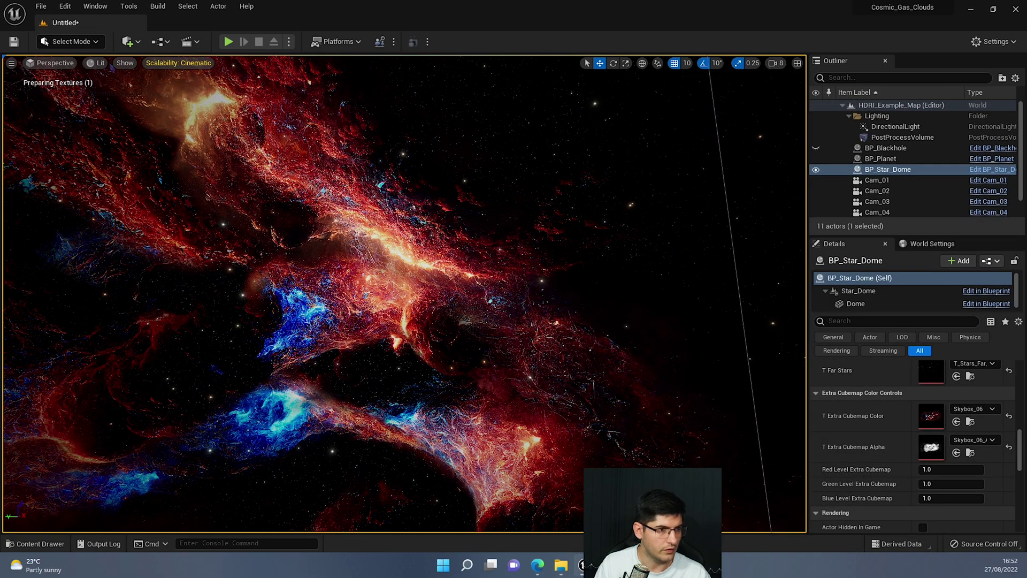
right_click_drag(470, 323, 208, 315)
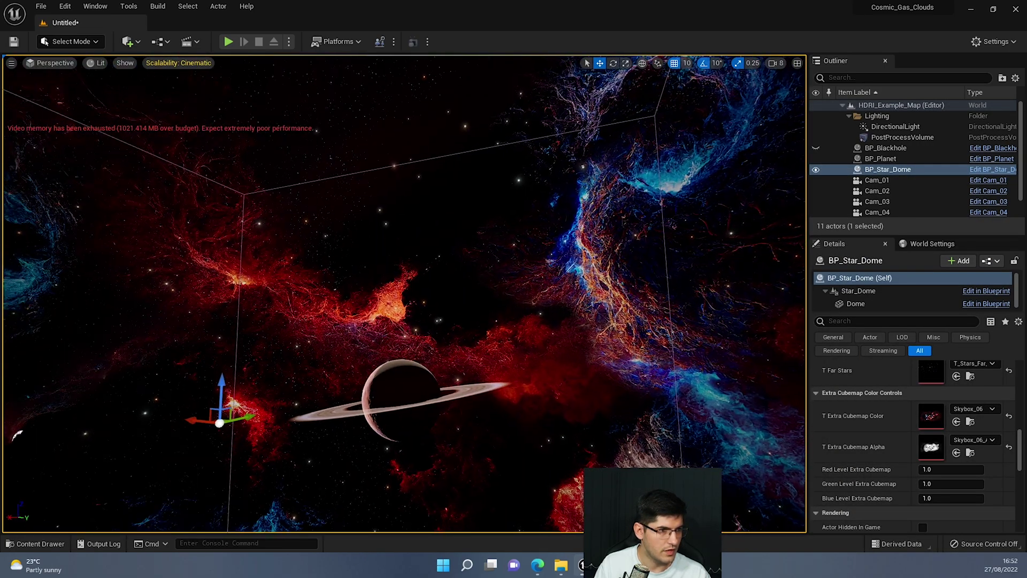
right_click_drag(465, 106, 556, 110)
Set the star dome's Cubemap Rotation to 1.467159 and inspect how the two nebulae overlap
scroll(932, 409, "up", 2)
scroll(932, 409, "up", 5)
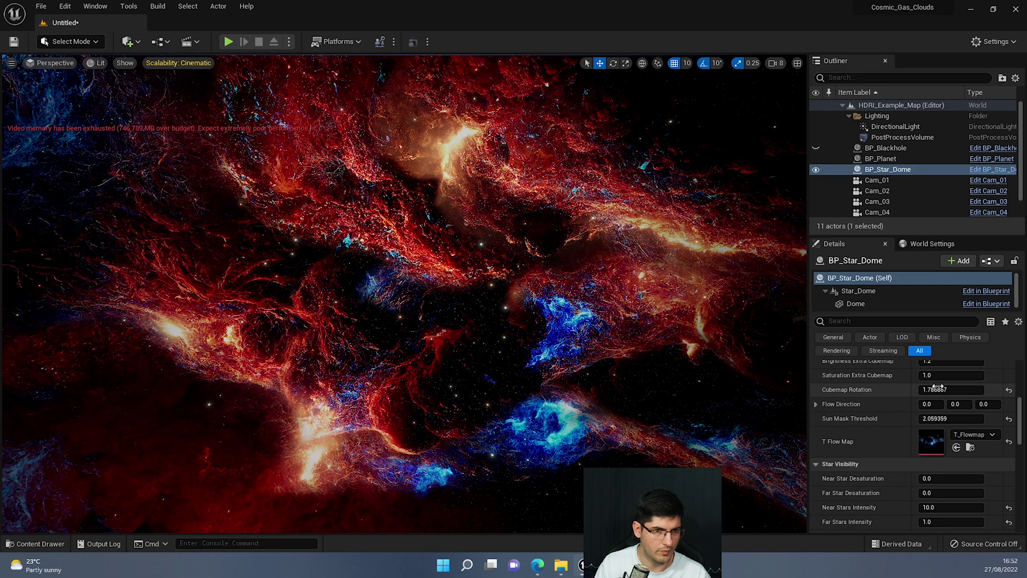
mouse_move(951, 389)
left_mouse_down()
mouse_move(963, 390)
mouse_move(940, 387)
left_mouse_up()
right_click_drag(727, 395, 773, 351)
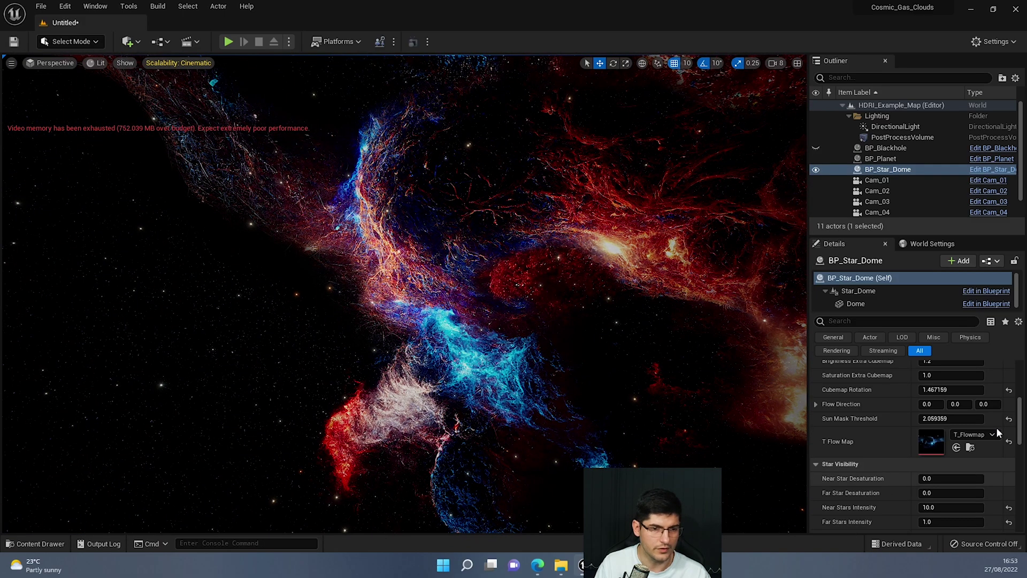
Try a different Red Level Extra Cubemap value, undo that change, and look over the nebula again
scroll(961, 441, "down", 5)
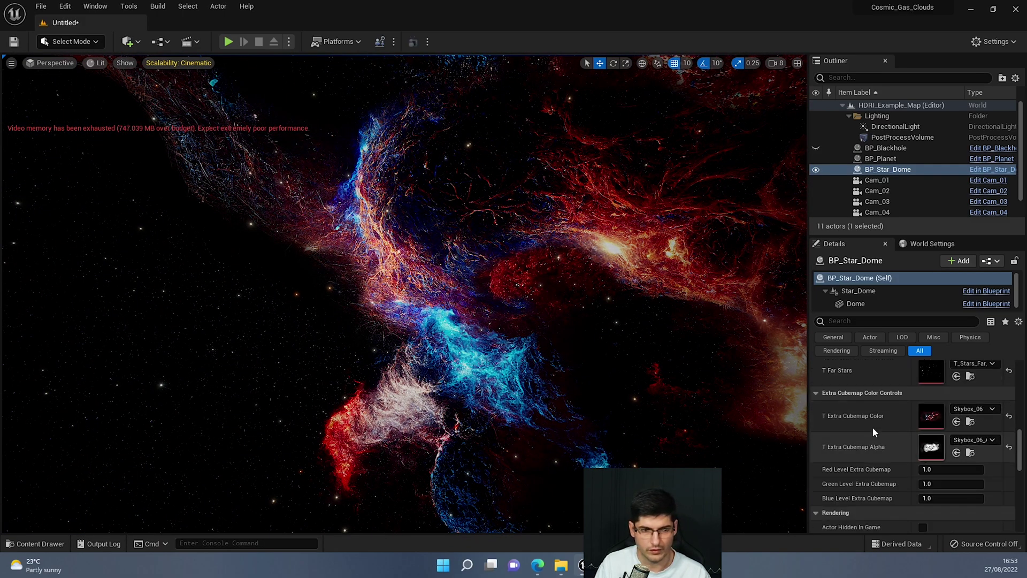
scroll(868, 453, "down", 2)
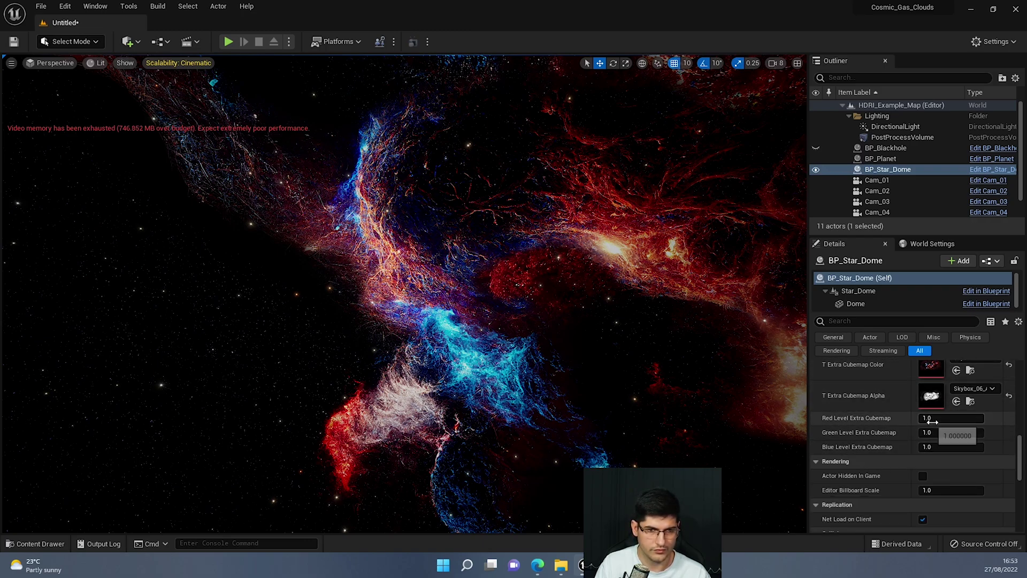
left_click_drag(934, 418, 934, 421)
key("ctrl+z")
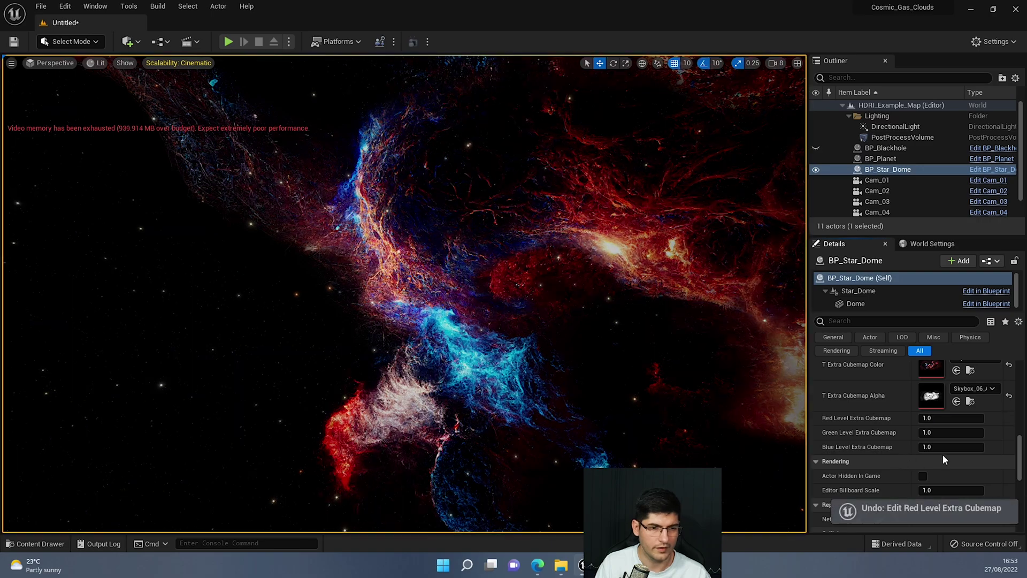
scroll(938, 438, "up", 5)
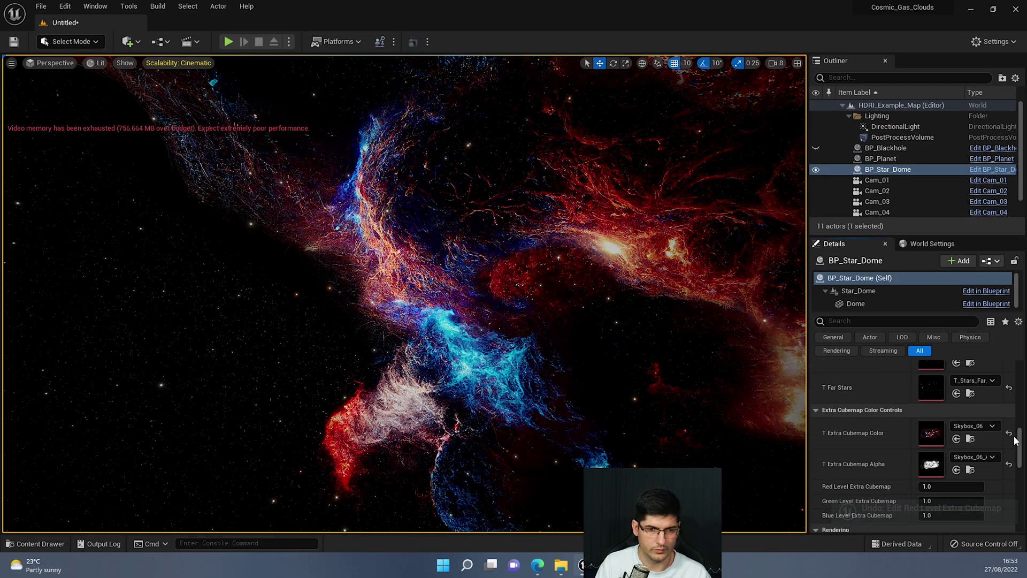
scroll(915, 444, "up", 3)
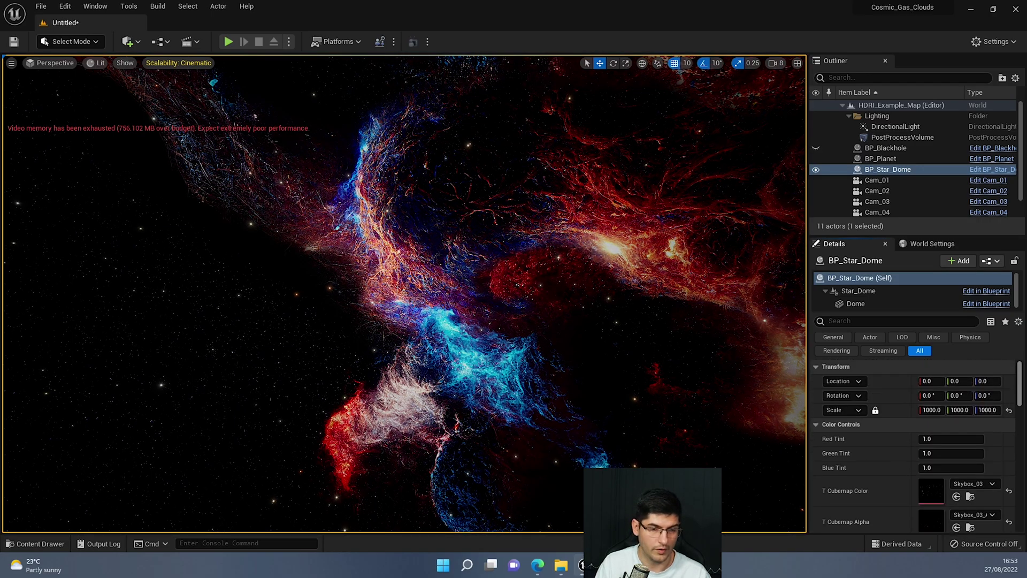
right_click_drag(404, 293, 213, 292)
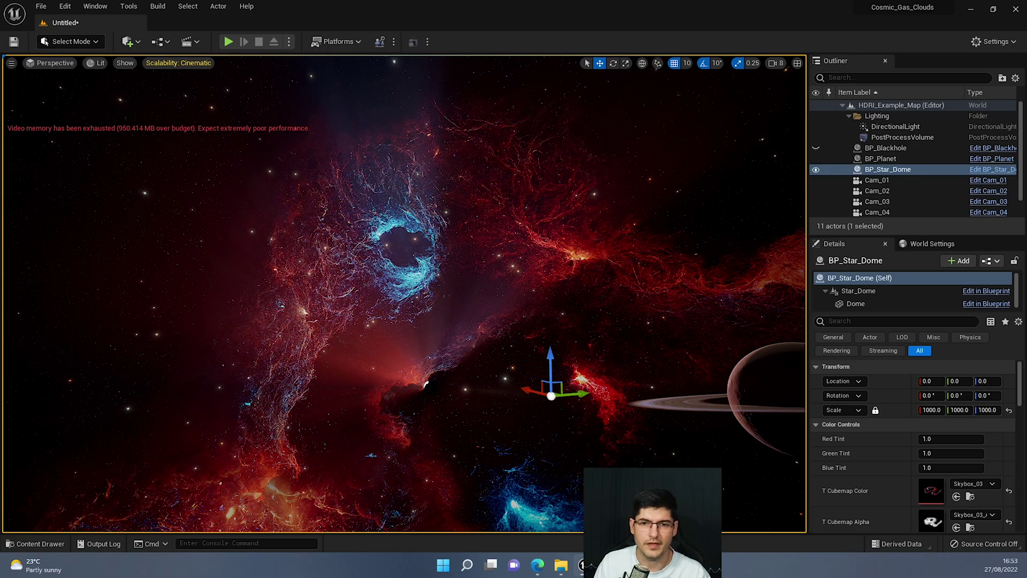
Bring up the M_Star_Nebula material graph and look over its groups, ending at the Sun_Control group
left_click_drag(1026, 161, 603, 1)
scroll(617, 243, "down", 2)
right_click_drag(617, 242, 788, 301)
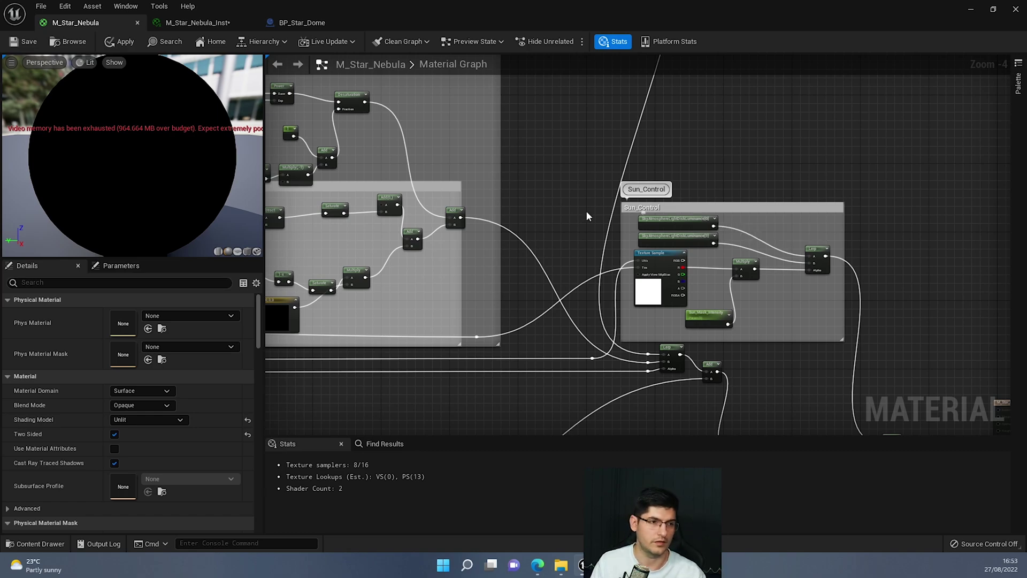
scroll(586, 210, "down", 4)
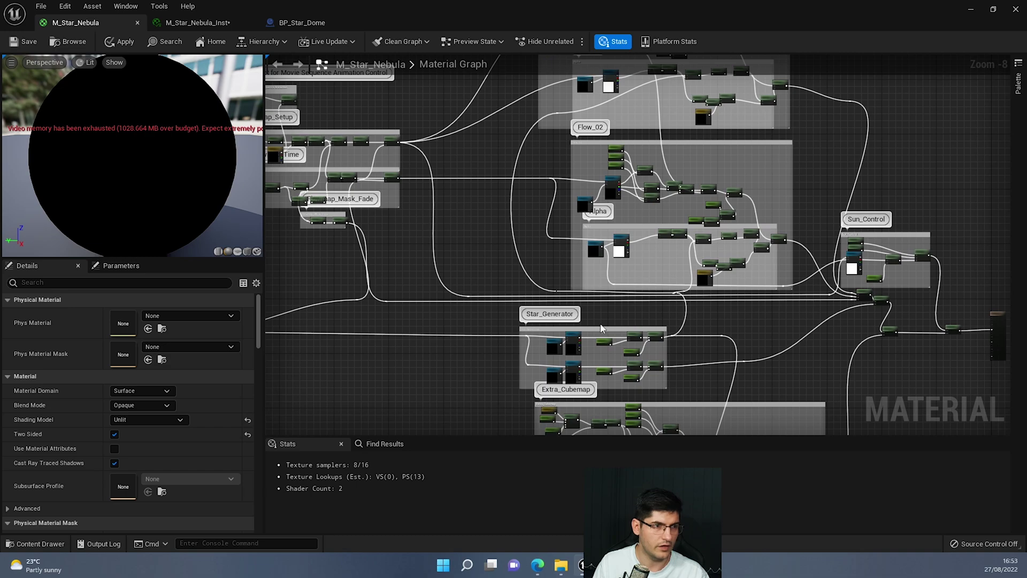
right_click_drag(623, 219, 818, 317)
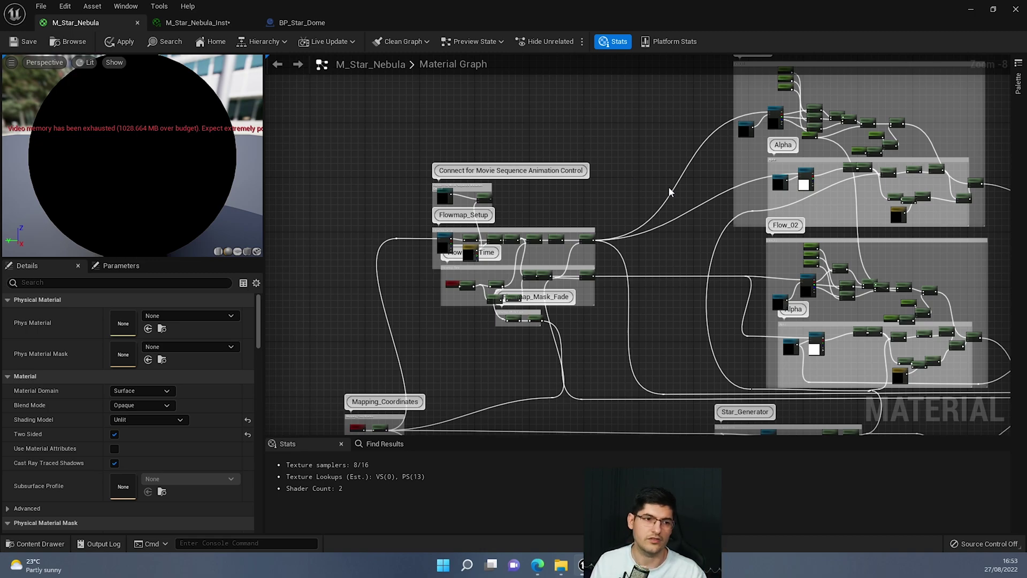
right_click_drag(678, 189, 489, 152)
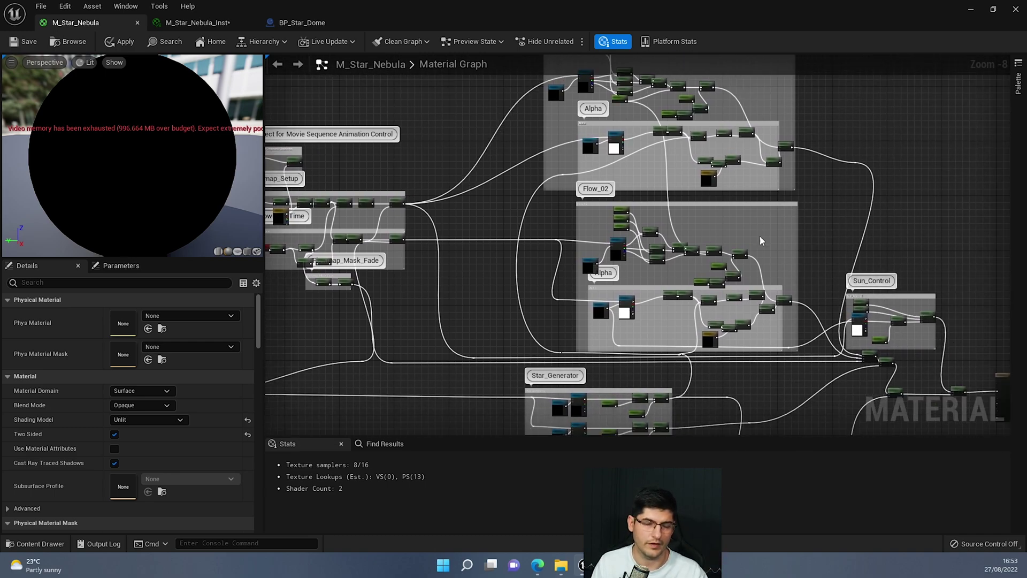
scroll(747, 238, "up", 5)
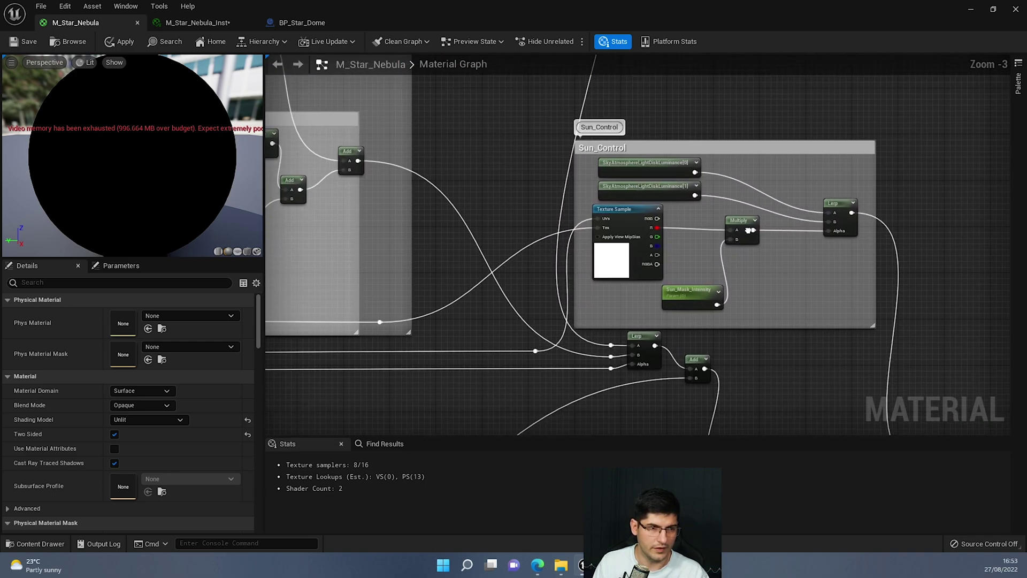
Tidy the node spacing in the Sun_Control group and move the whole group farther from the Lerp node beneath it
mouse_move(795, 143)
left_mouse_down()
mouse_move(908, 92)
mouse_move(801, 146)
left_mouse_up()
left_click_drag(638, 267, 637, 268)
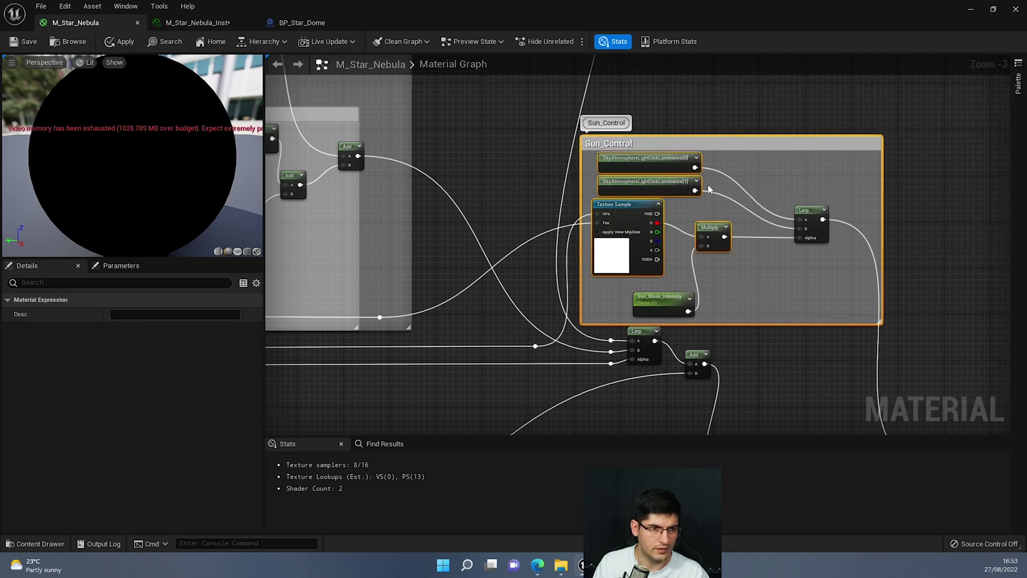
left_click_drag(720, 142, 800, 107)
scroll(805, 199, "up", 3)
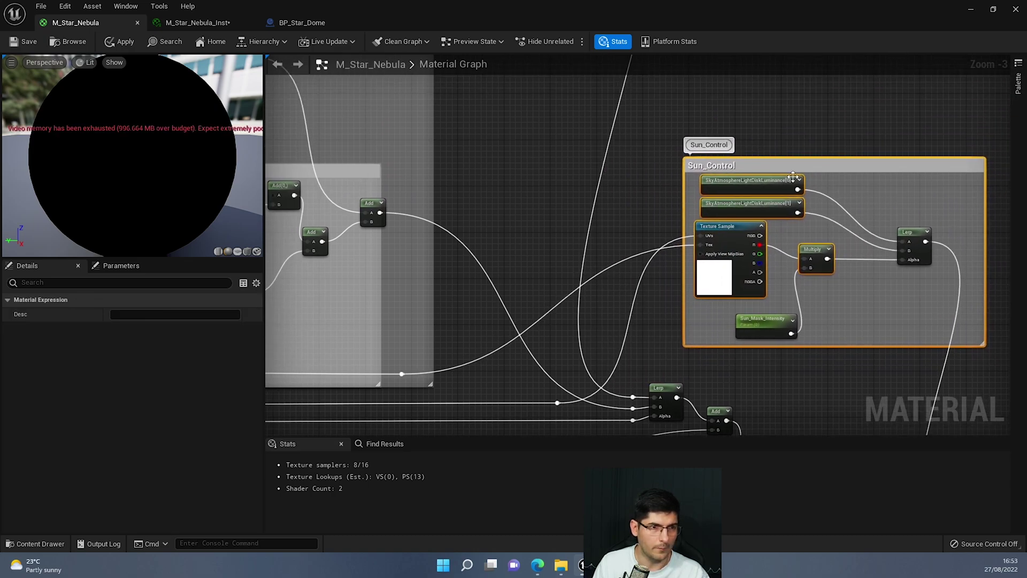
Inspect the two SkyAtmosphereLightDiskLuminance nodes in Sun_Control and the Lerp node that blends them
left_click(730, 202)
right_click_drag(747, 206, 696, 201)
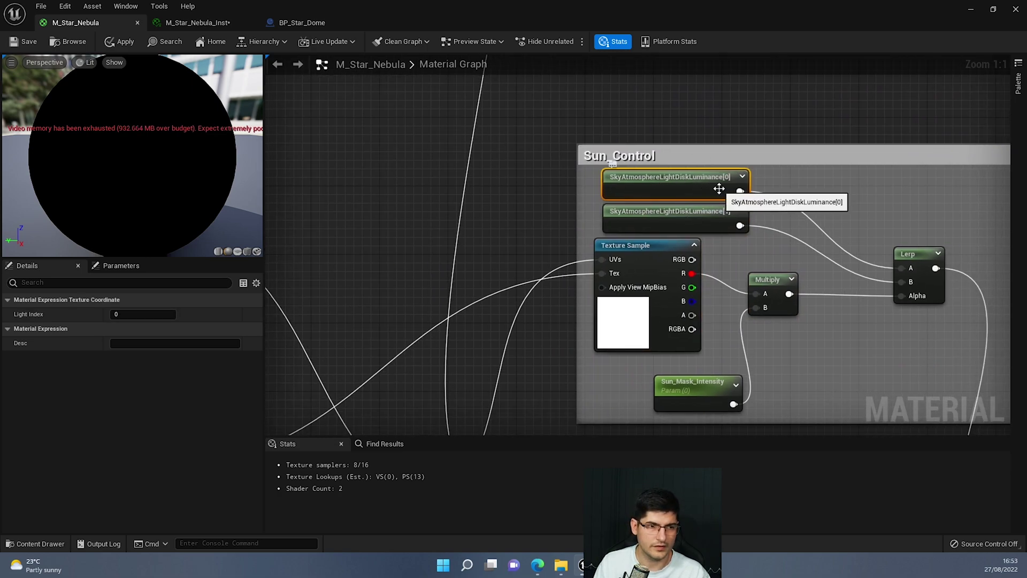
left_click(729, 223)
right_click_drag(827, 313, 779, 300)
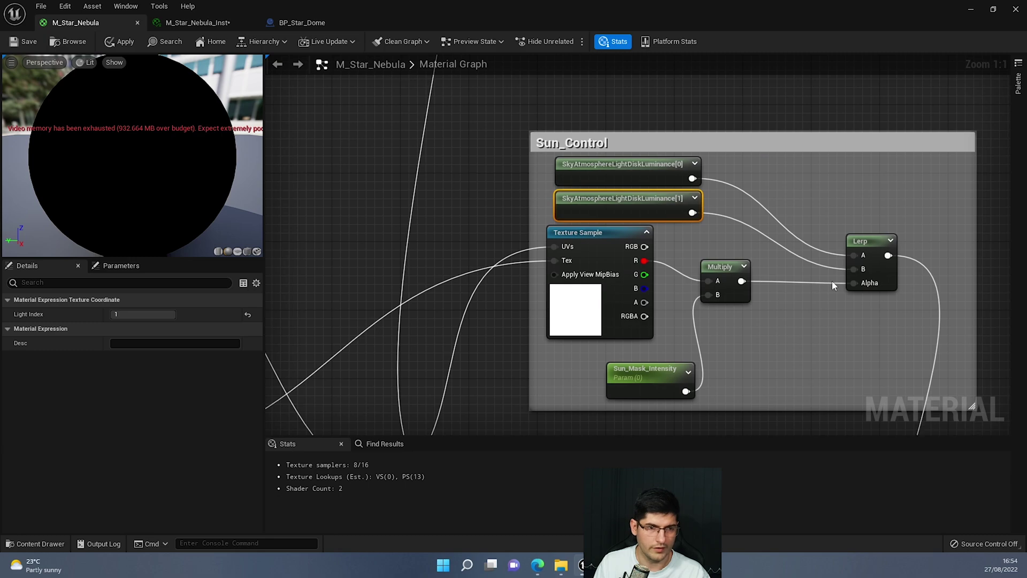
left_click(853, 237)
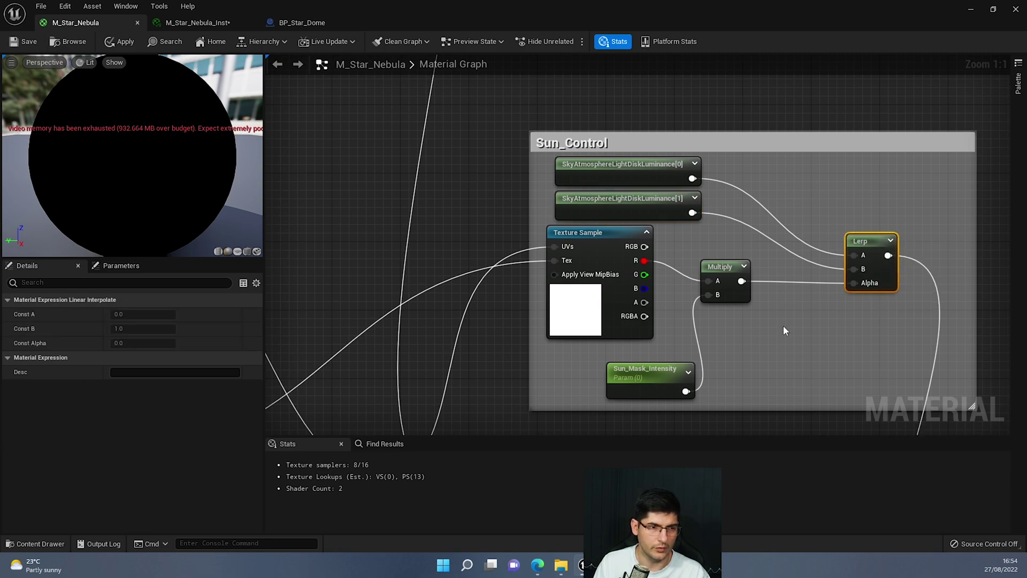
Inspect how the Sun_Mask_Intensity parameter and the Texture Sample's red channel multiply into the Lerp's alpha
left_click(646, 384)
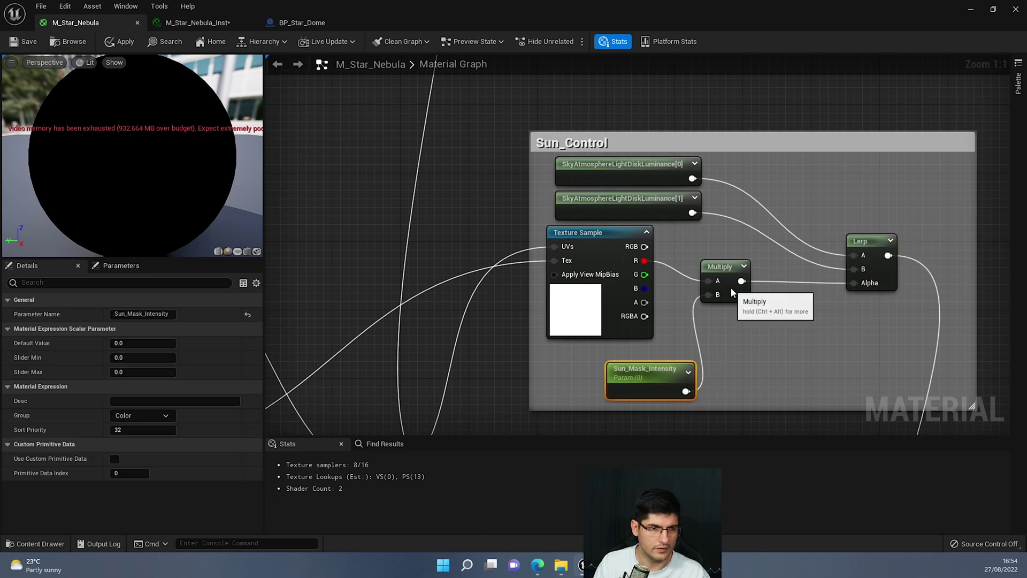
left_click(726, 300)
left_click(579, 294)
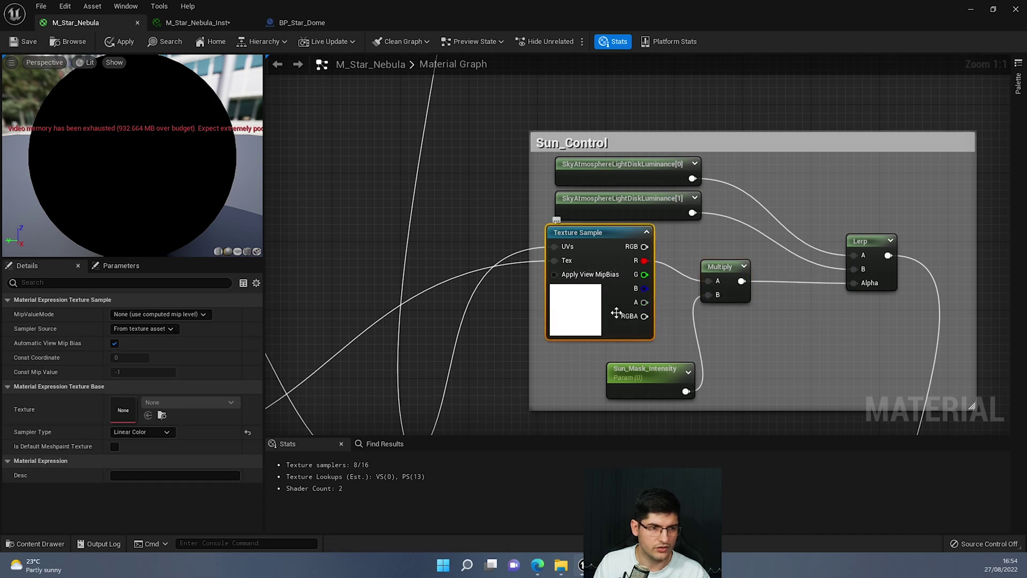
left_click(662, 364)
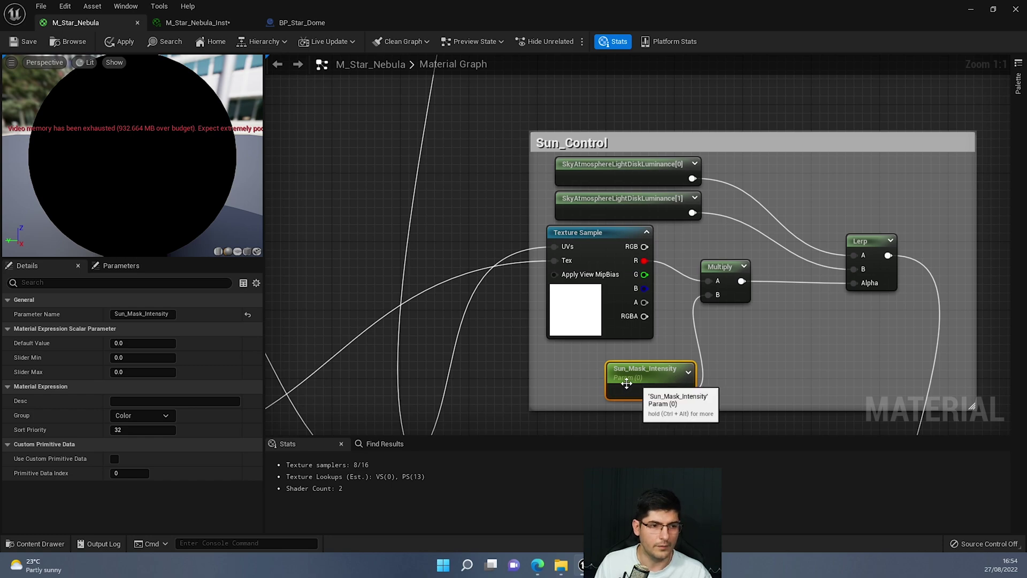
right_click_drag(784, 367, 692, 307)
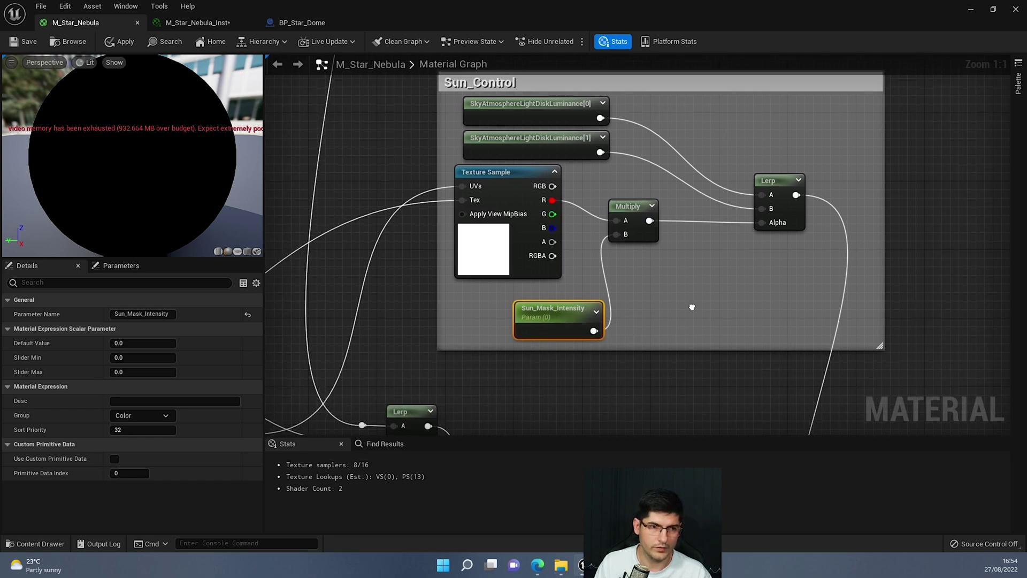
Trace the Sun_Control Lerp's output through the last Add node to the material result node's Emissive Color
left_click(784, 206)
scroll(776, 328, "down", 3)
right_click_drag(775, 327, 695, 90)
right_click_drag(724, 266, 738, 348)
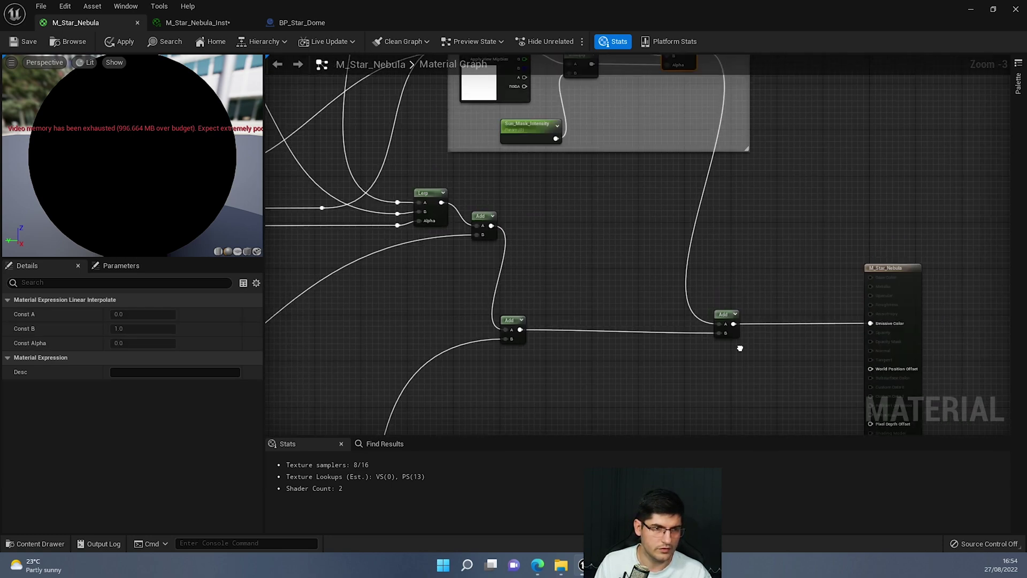
scroll(703, 303, "down", 4)
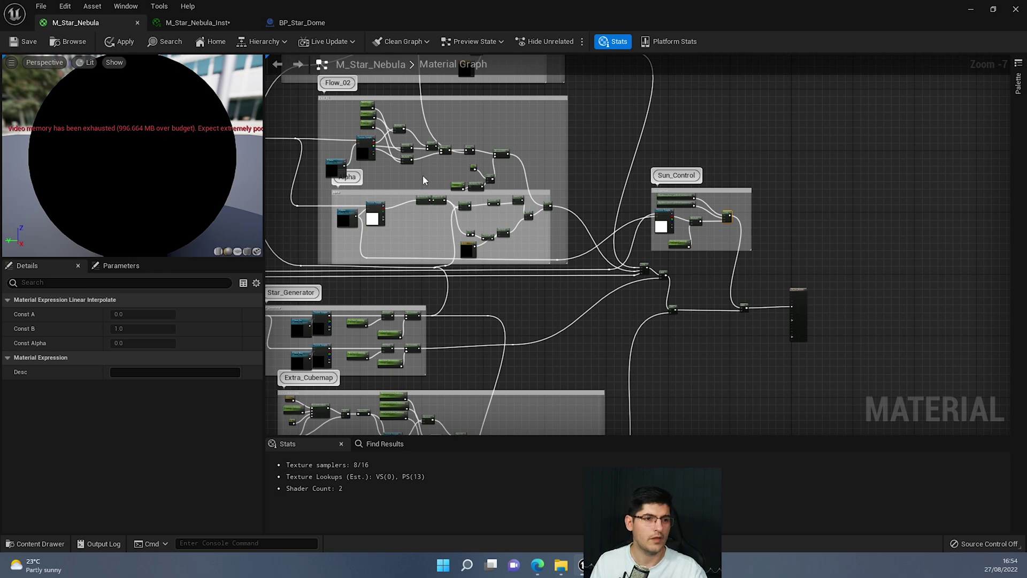
left_click(794, 293)
scroll(834, 305, "up", 5)
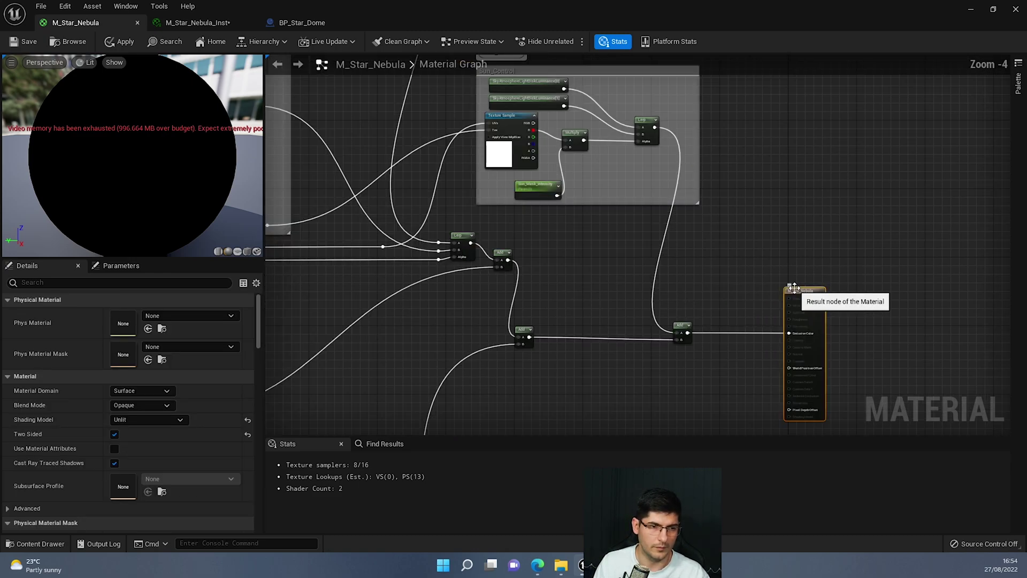
scroll(674, 295, "down", 2)
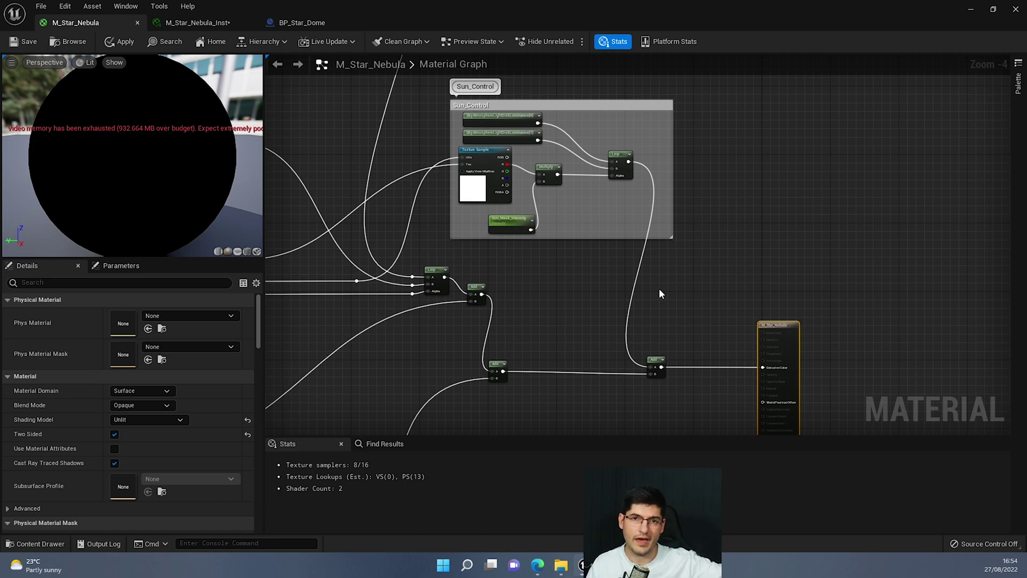
Trace the Sun_Control Texture Sample's input back to the T_Alpha parameter in the Alpha group of Flow_02
right_click_drag(659, 287, 663, 287)
scroll(663, 277, "up", 2)
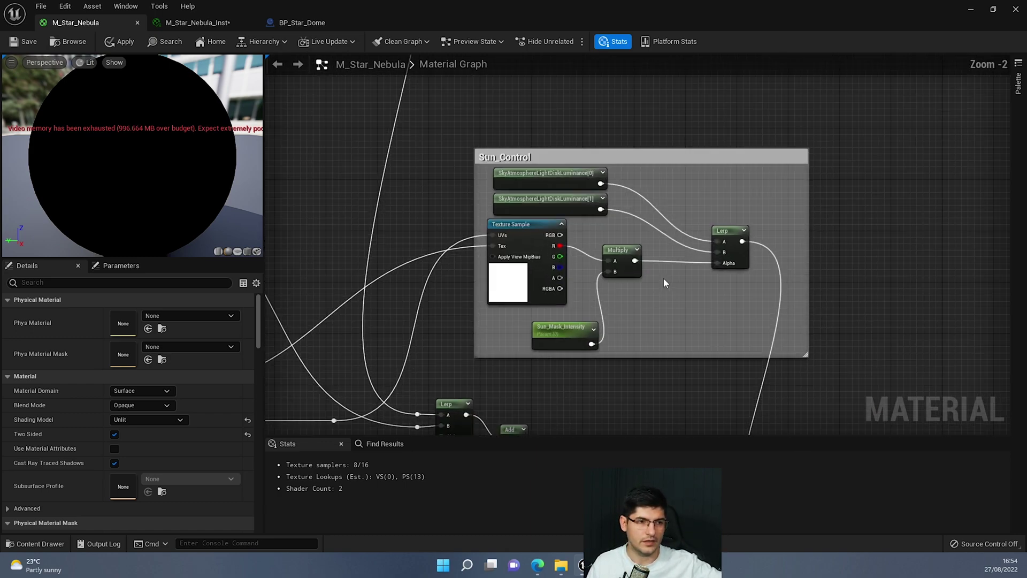
right_click_drag(508, 253, 679, 244)
left_click(679, 244)
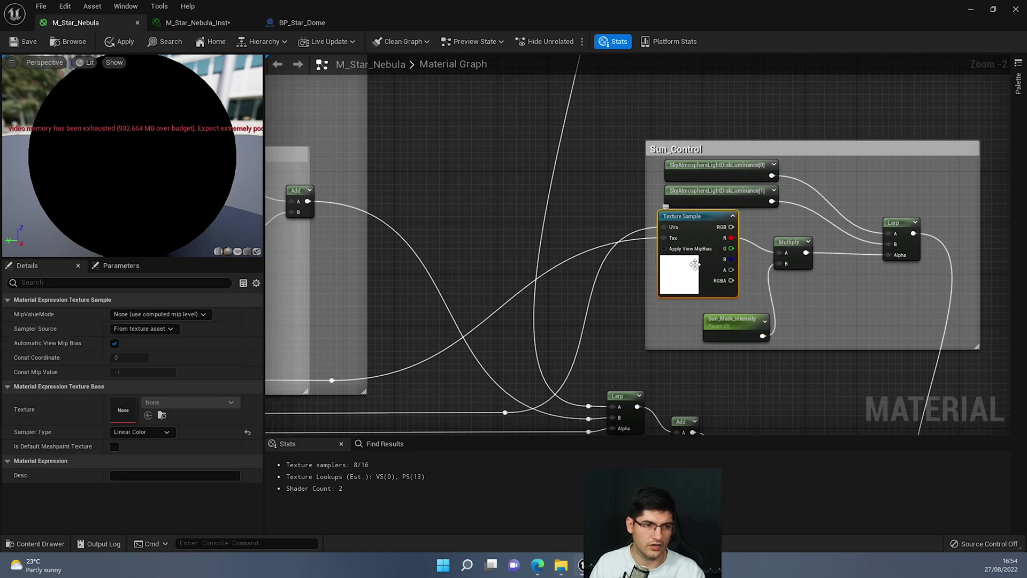
scroll(507, 261, "down", 2)
right_click_drag(357, 257, 713, 266)
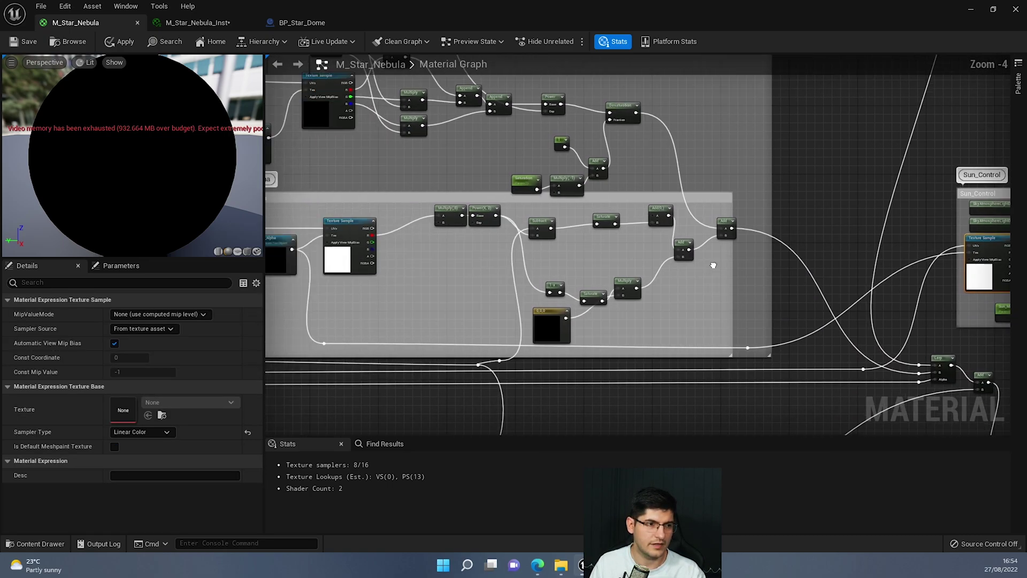
right_click_drag(480, 256, 710, 219)
left_click(495, 224)
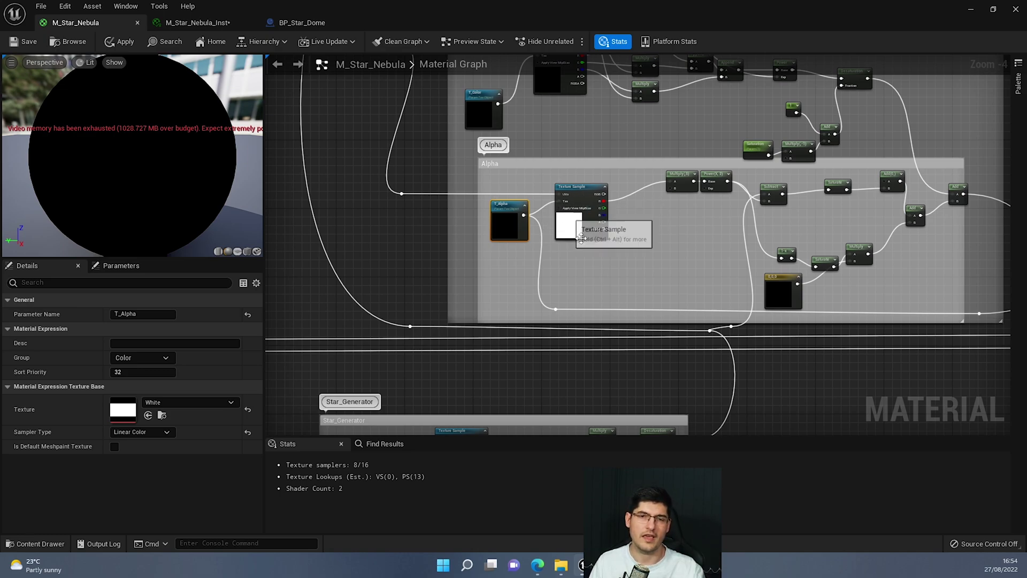
right_click_drag(716, 252, 550, 202)
right_click_drag(782, 224, 566, 227)
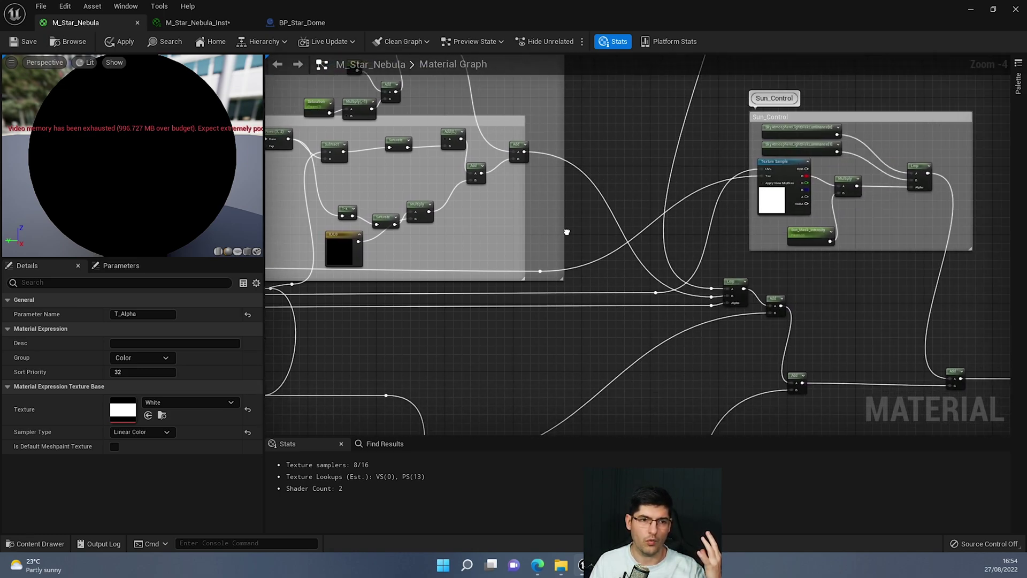
Try placing a Skybox_06_Alpha Texture Sample beside the Sun_Control group, then delete it
scroll(723, 185, "up", 3)
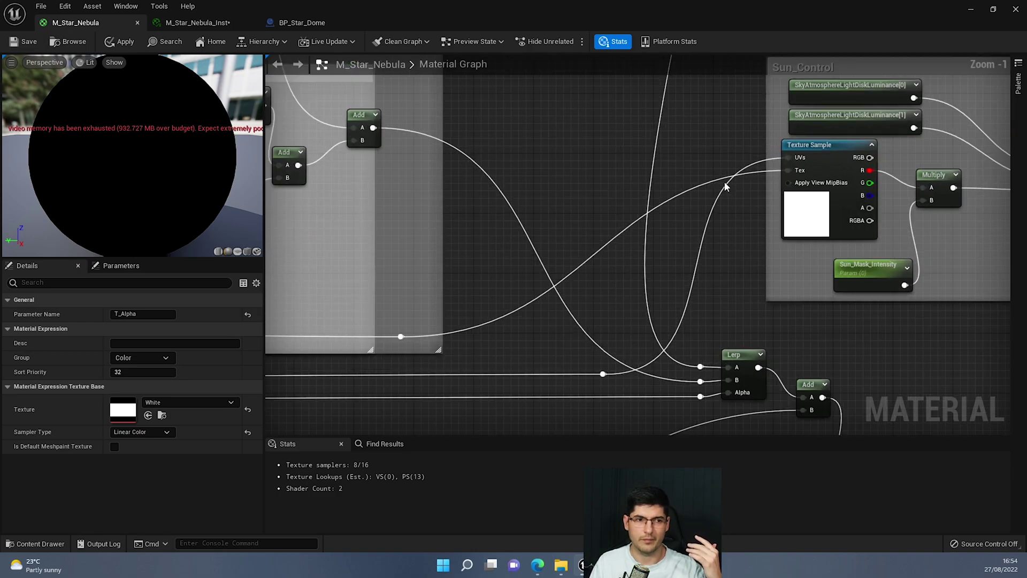
left_click_drag(1022, 91, 484, 122)
mouse_move(525, 201)
left_mouse_down()
mouse_move(532, 209)
mouse_move(509, 208)
left_mouse_up()
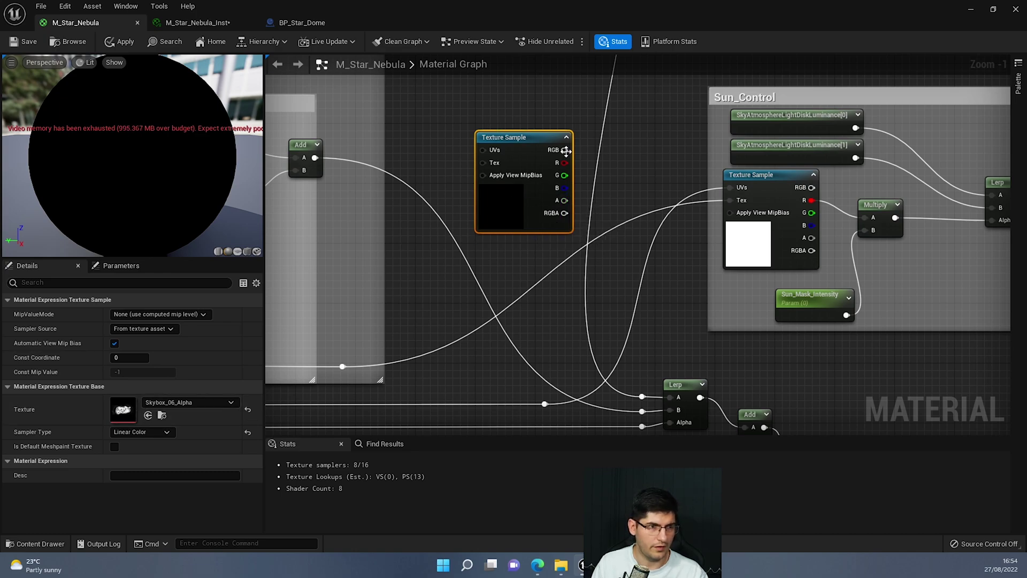
left_click_drag(564, 149, 532, 199)
key("Delete")
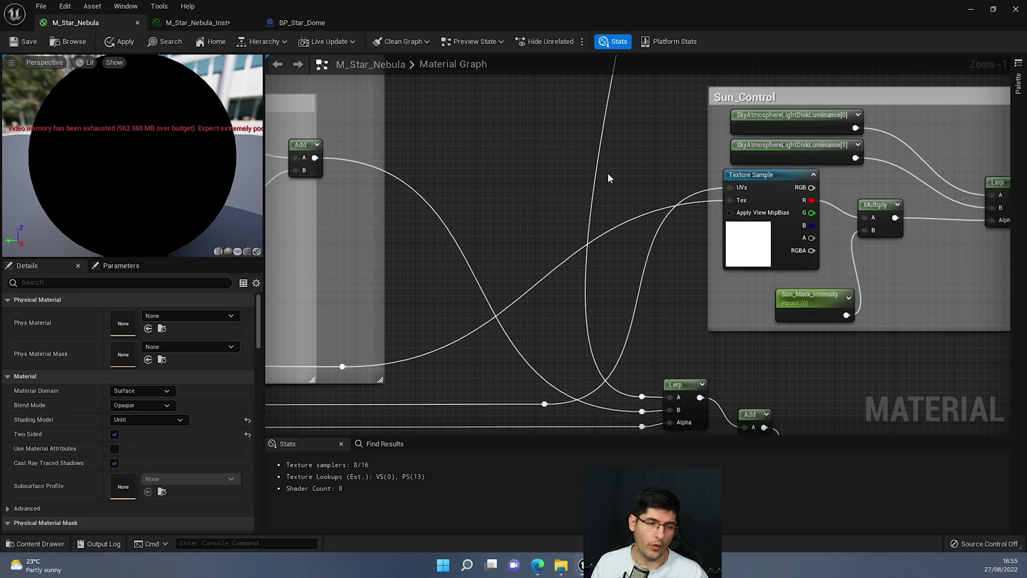
Review the color, extra cubemap, flow speed and star parameter groups of the M_Star_Nebula_Inst material instance
right_click_drag(614, 174, 456, 162)
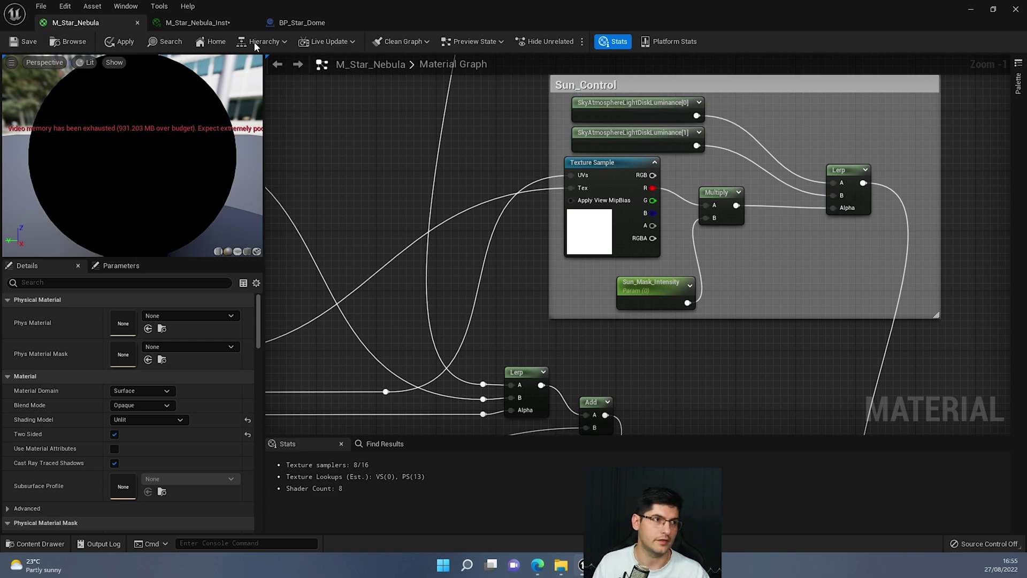
left_click(220, 24)
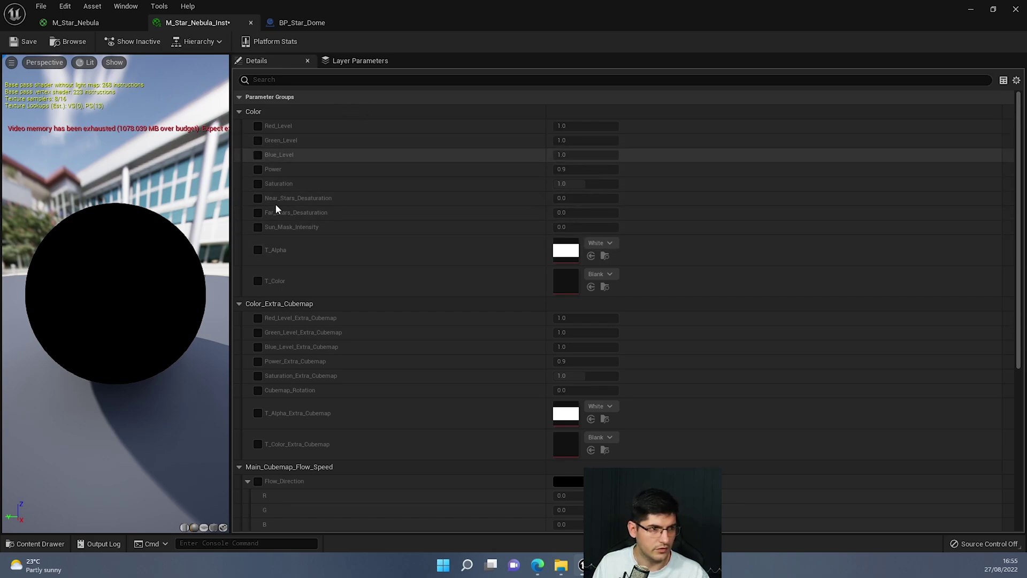
scroll(284, 245, "down", 3)
scroll(310, 332, "down", 3)
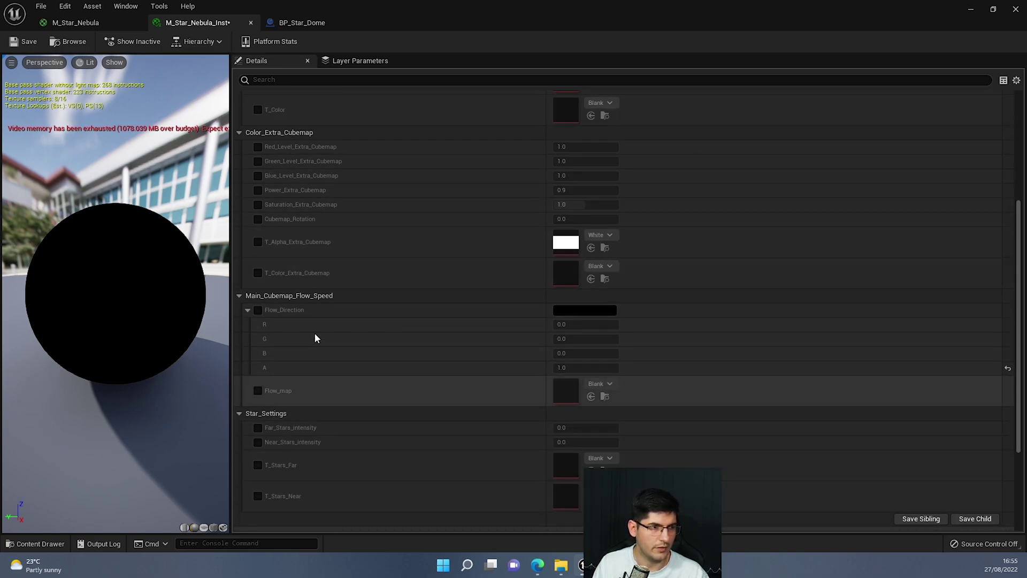
scroll(319, 374, "down", 2)
Return to the M_Star_Nebula graph and look over the flow map, Flow_02 and Star_Generator groups
left_click(116, 24)
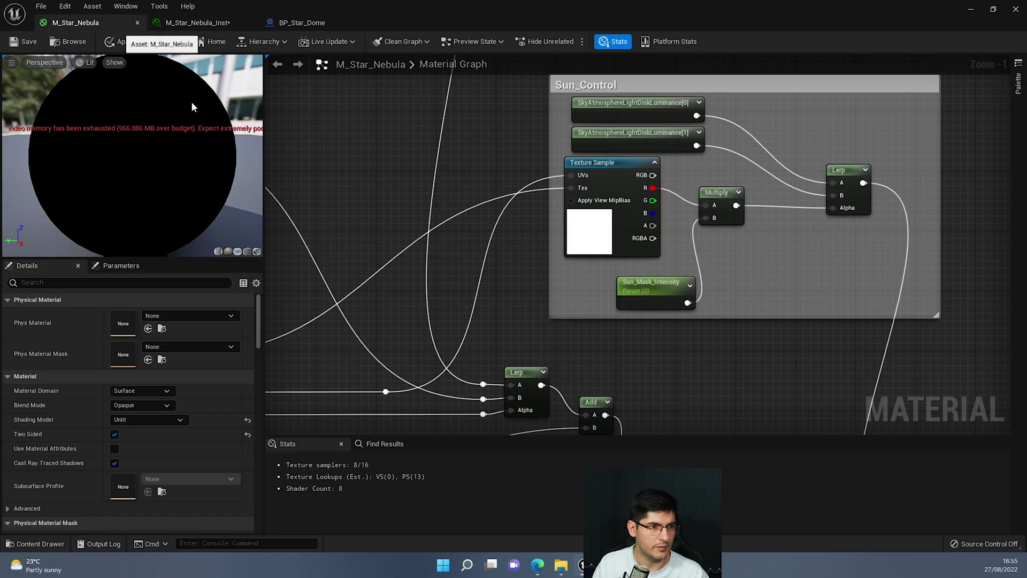
scroll(805, 278, "down", 3)
right_click_drag(851, 273, 1001, 281)
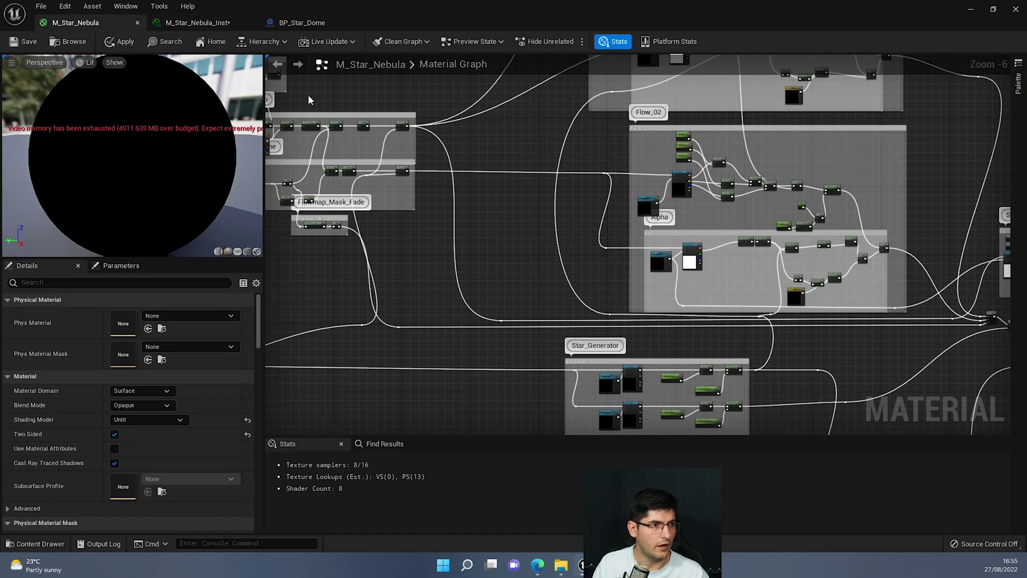
right_click_drag(556, 139, 481, 187)
Show the level viewport in Shader Complexity mode and compare the cost of the star dome and BP_Planet
left_click_drag(282, 3, 1026, 120)
right_click_drag(511, 191, 749, 180)
key("alt+8")
right_click_drag(404, 293, 411, 293)
right_click_drag(535, 207, 525, 207)
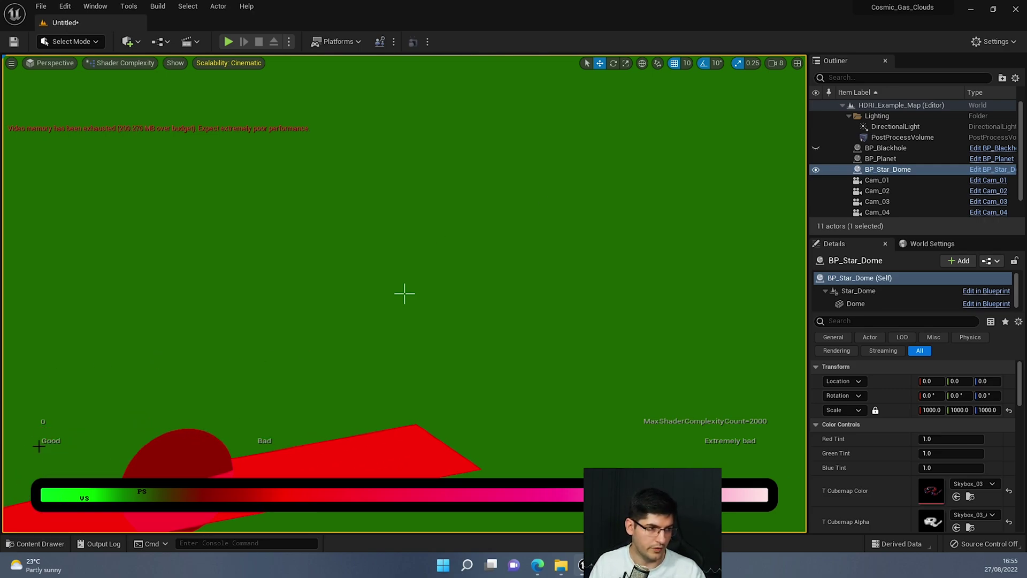
right_click_drag(231, 366, 406, 379)
left_click(537, 281)
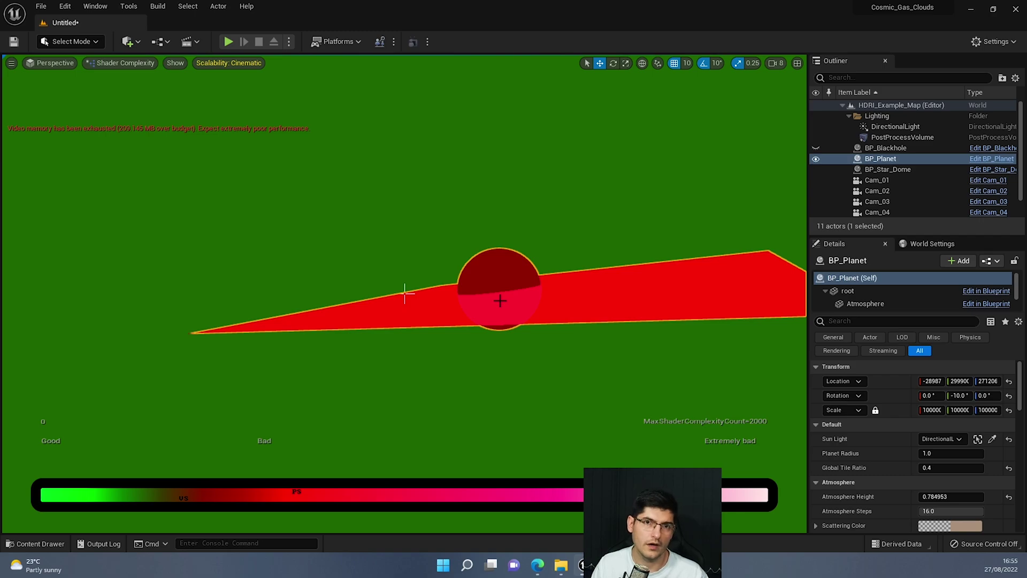
mouse_move(534, 270)
right_mouse_down()
mouse_move(545, 245)
mouse_move(550, 260)
right_mouse_up()
View the scene in Unlit mode, then return the viewport to Lit and look across at the blue nebula ring
key("alt+3")
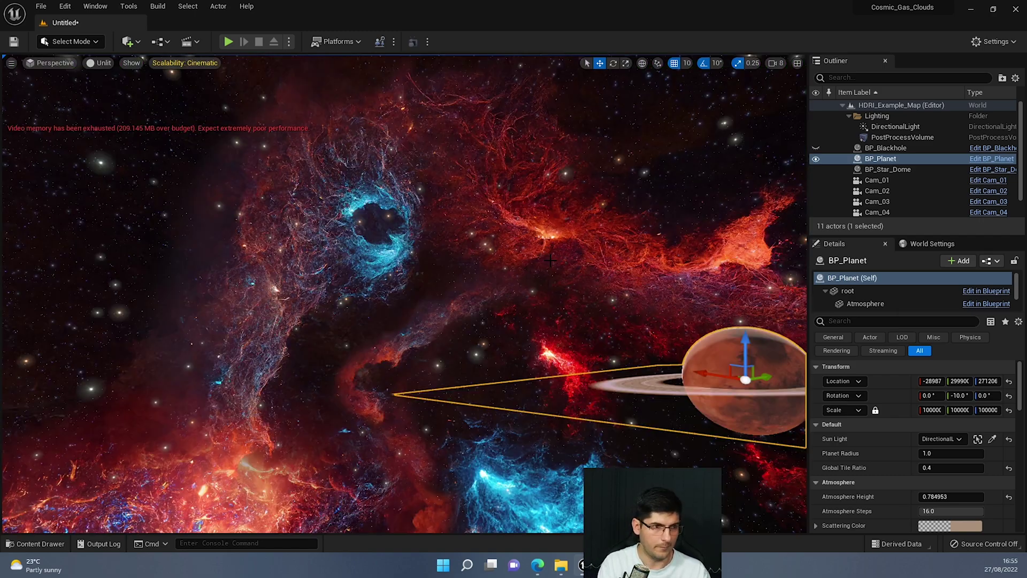
key("alt+4")
right_click_drag(550, 260, 661, 231)
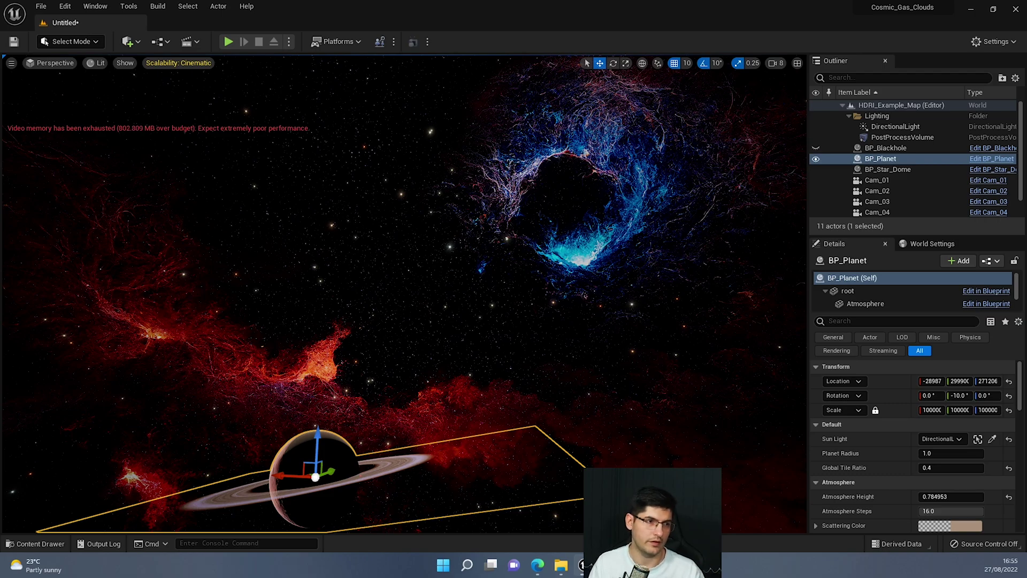
Look around the skybox in the level viewport, from the blue ring and ringed planet to the red and blue gas clouds
right_click_drag(403, 293, 323, 245)
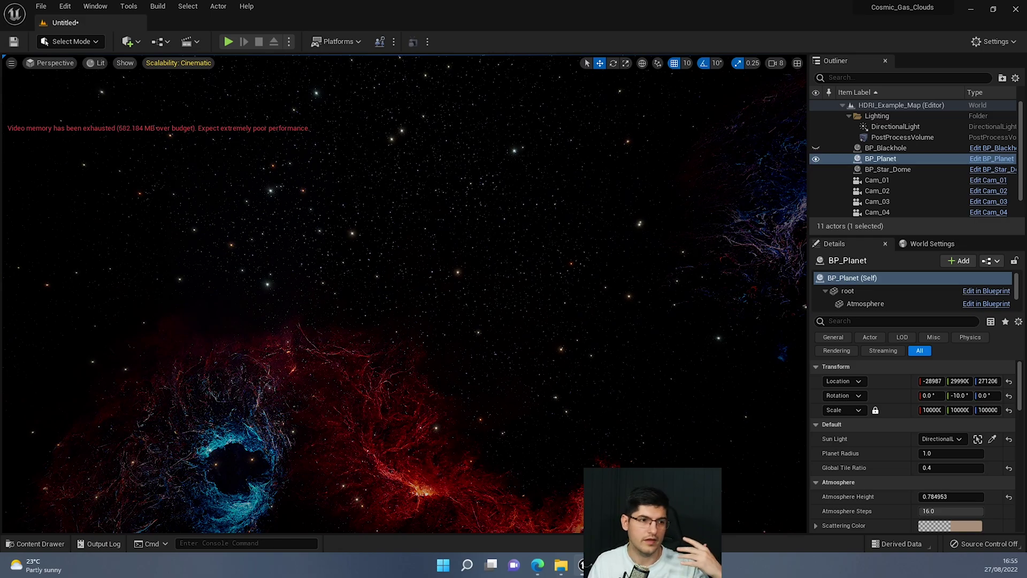
right_click_drag(403, 293, 329, 477)
right_click_drag(629, 284, 610, 281)
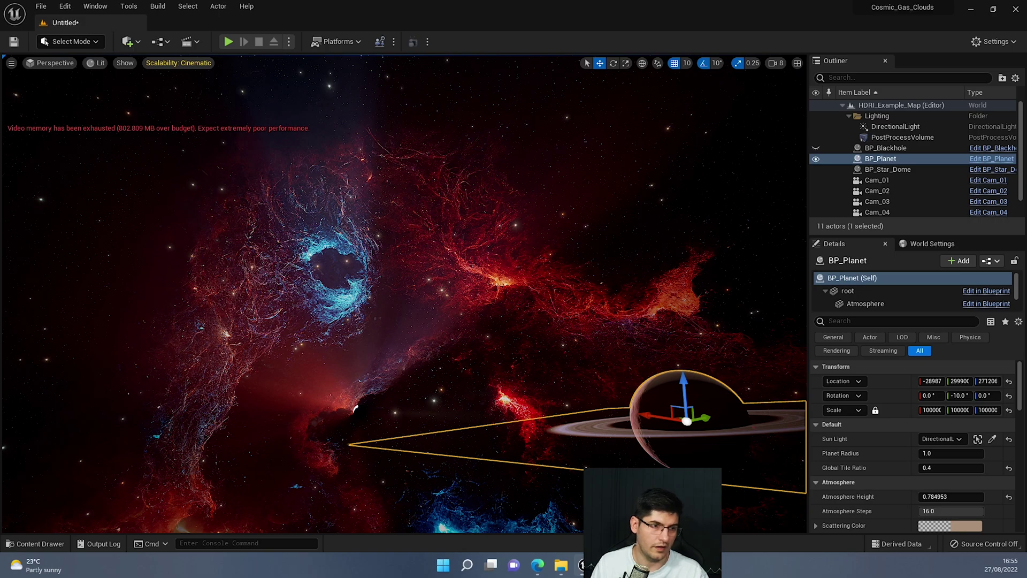
right_click_drag(403, 293, 125, 255)
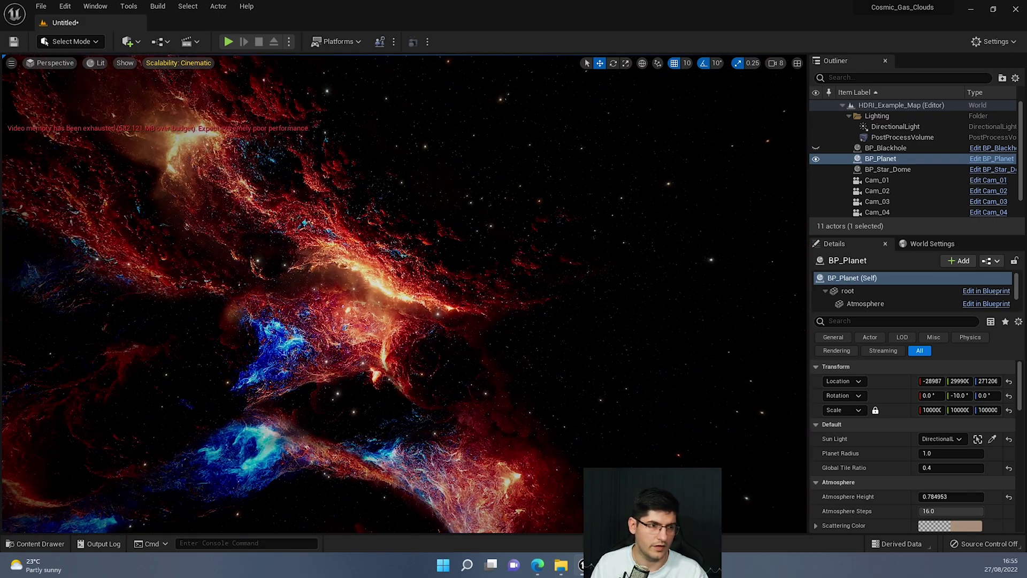
right_click_drag(403, 293, 296, 291)
right_click_drag(403, 293, 348, 299)
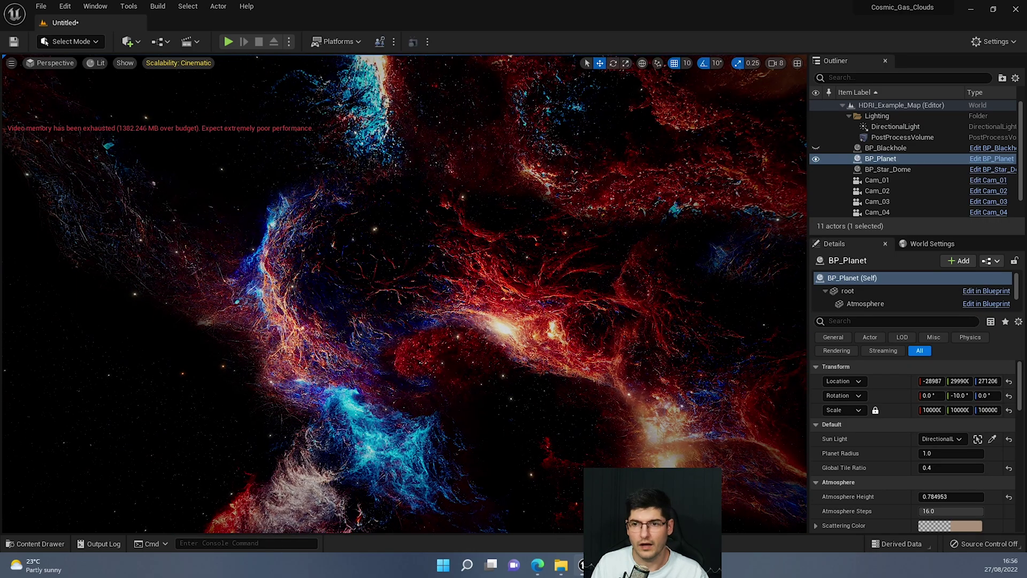
Bring up the BP_Star_Dome blueprint and look over the node groups along its whole Construction Script
left_click_drag(1026, 164, 683, 1)
scroll(348, 233, "down", 9)
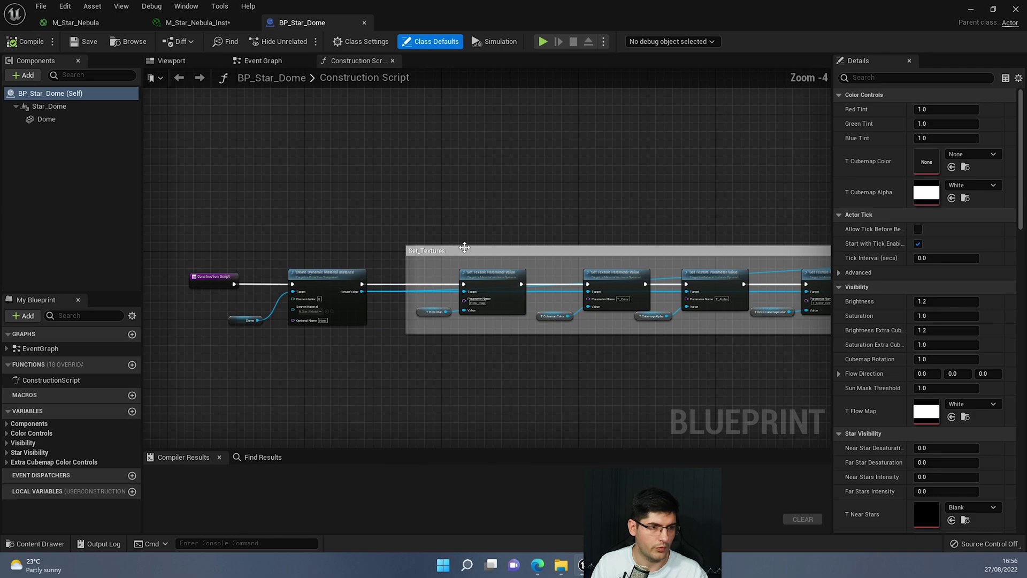
right_click_drag(523, 310, 241, 324)
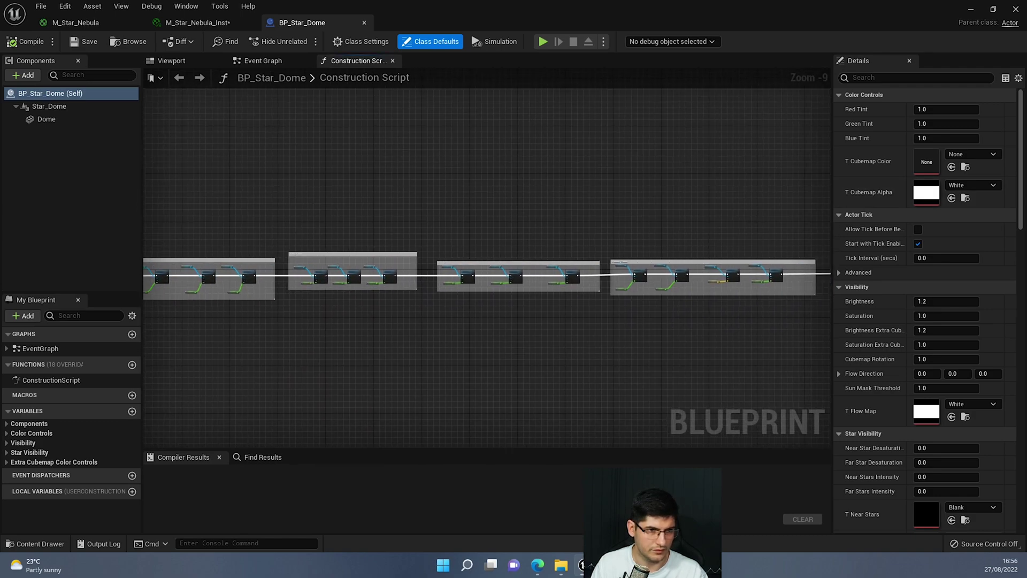
right_click_drag(455, 317, 236, 351)
right_click_drag(431, 336, 783, 281)
right_click_drag(176, 326, 430, 333)
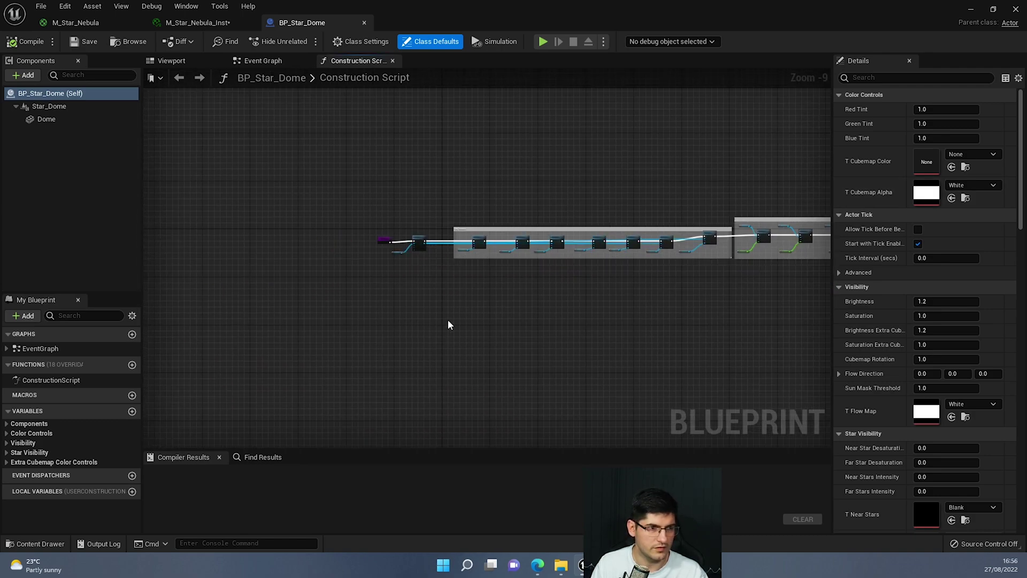
Examine the Create Dynamic Material Instance node and the texture parameter nodes in the Set_Textures group
scroll(385, 237, "up", 10)
left_click(515, 246)
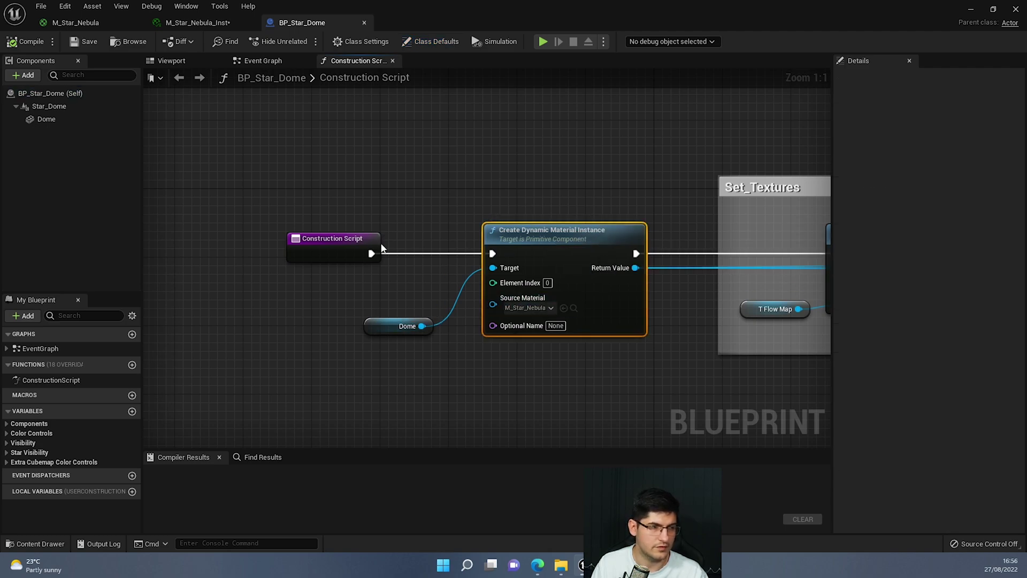
right_click_drag(463, 142, 334, 172)
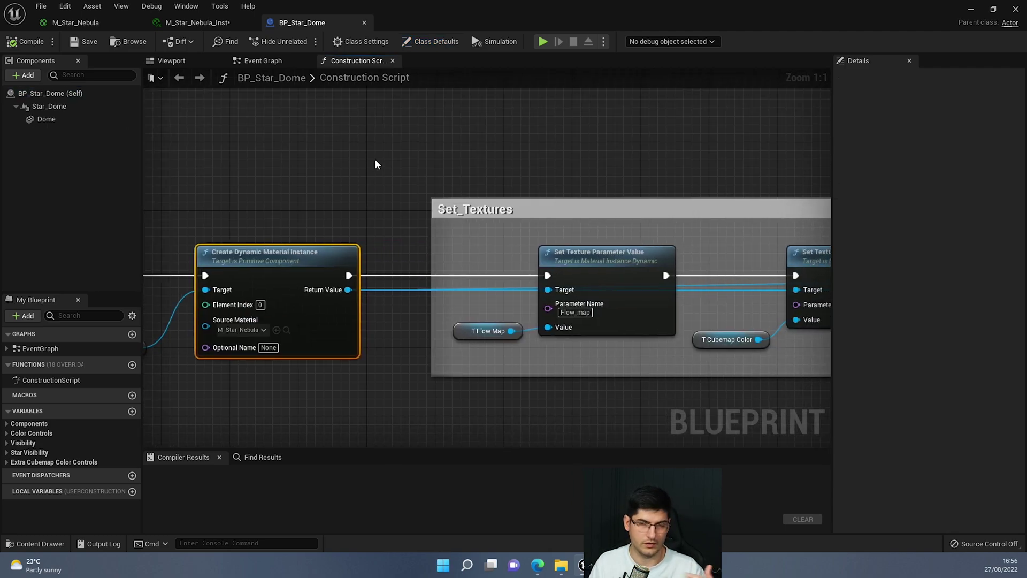
right_click_drag(647, 186, 360, 176)
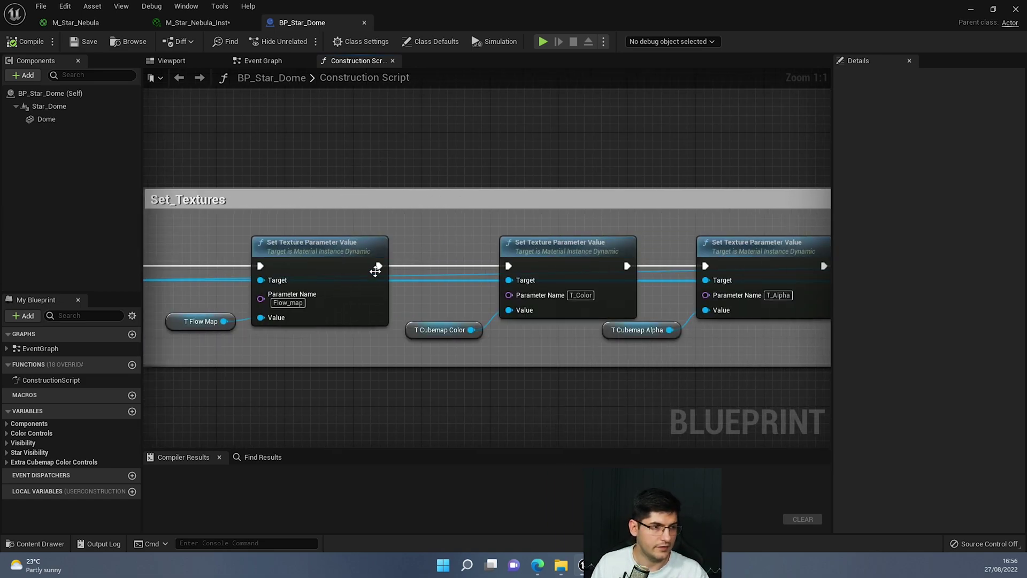
left_click(379, 283)
scroll(658, 239, "down", 1)
right_click_drag(699, 238, 294, 251)
scroll(297, 251, "down", 1)
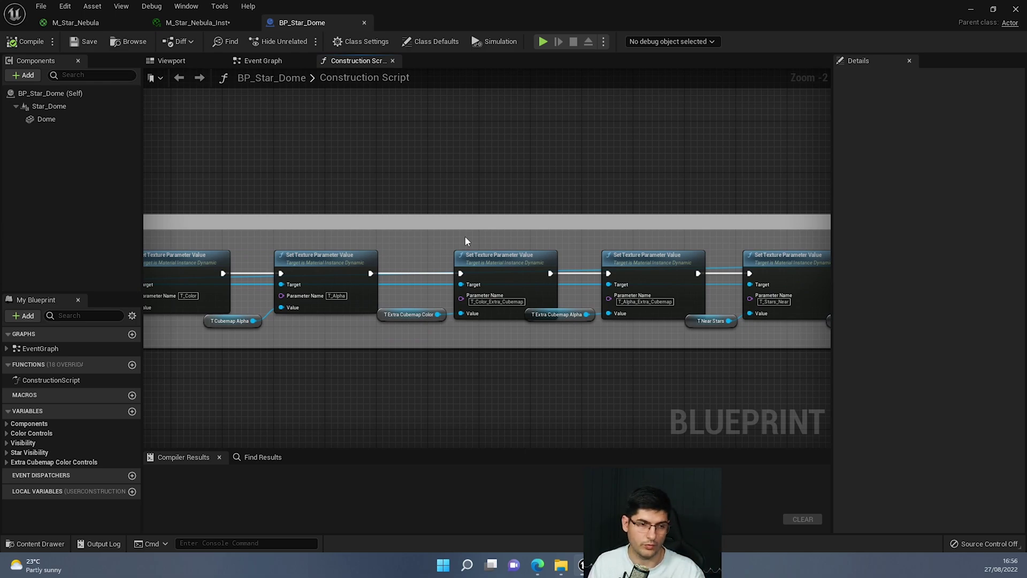
Look over the Star_Control group and the remaining parameter groups, and return to the start of the Construction Script
right_click_drag(597, 214, 258, 170)
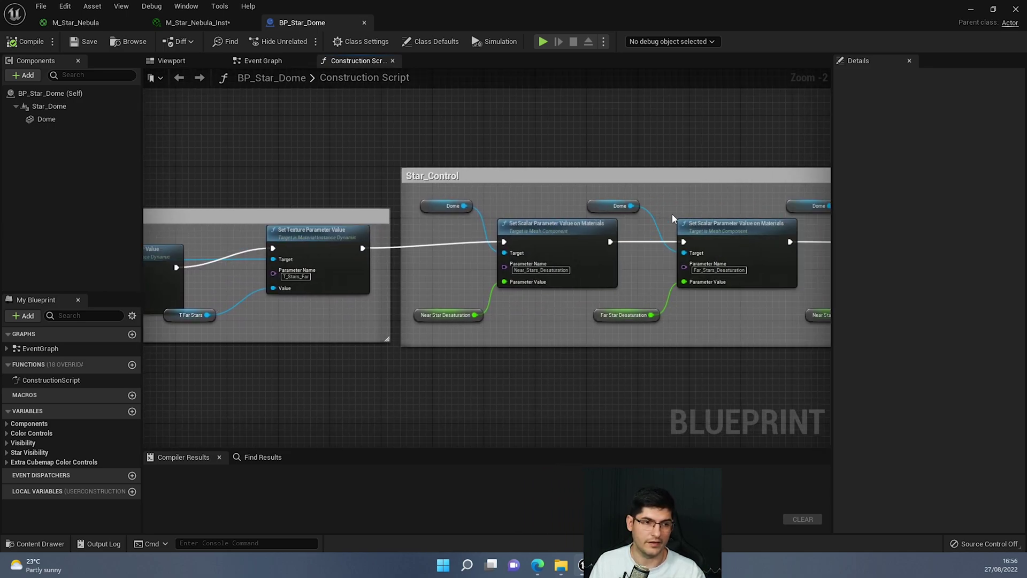
scroll(673, 215, "down", 4)
right_click_drag(779, 194, 0, 246)
right_click_drag(300, 191, 535, 205)
right_click_drag(330, 257, 831, 243)
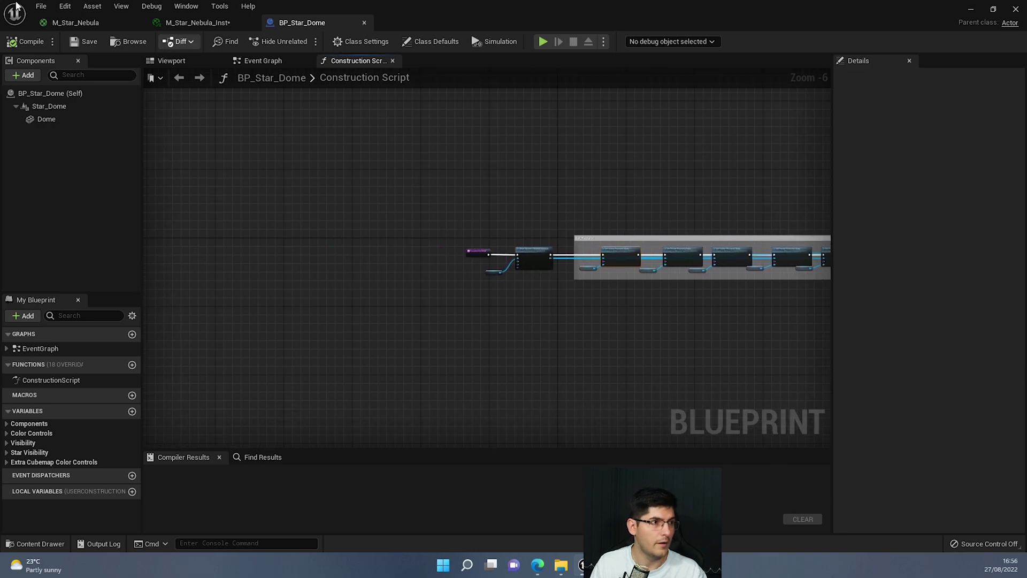
Review the M_Star_Nebula_Inst flow speed and star settings alongside the nebula in the level, and return to BP_Star_Dome
left_click(67, 22)
left_click(188, 23)
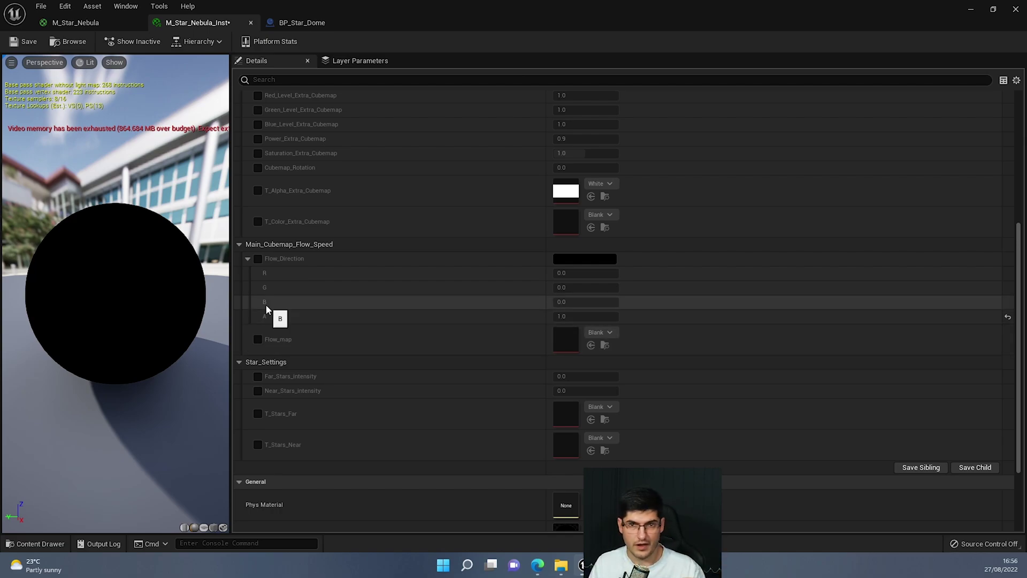
left_click_drag(324, 6, 1026, 156)
right_click_drag(404, 293, 251, 199)
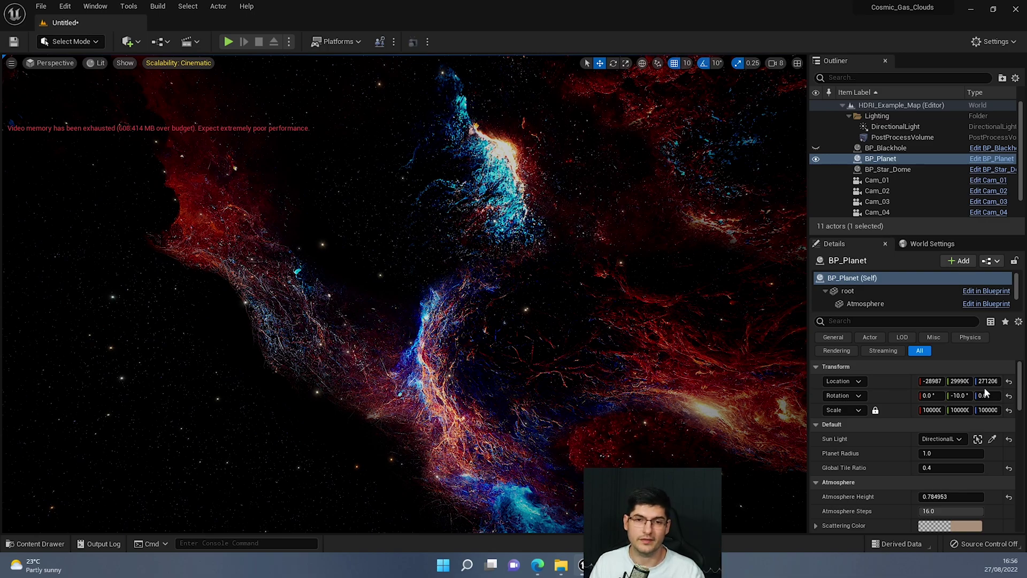
left_click_drag(1026, 156, 557, 106)
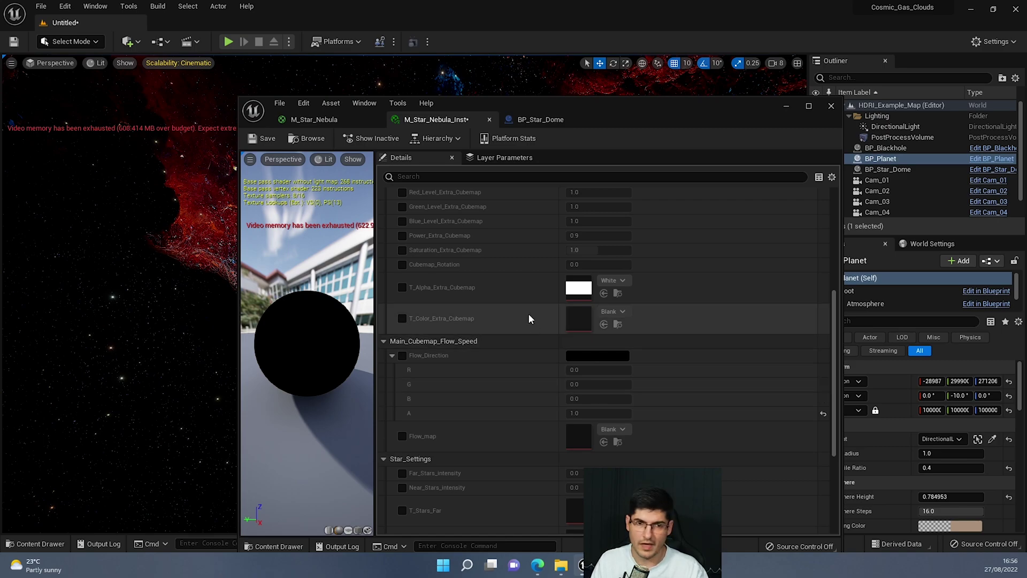
left_click(546, 120)
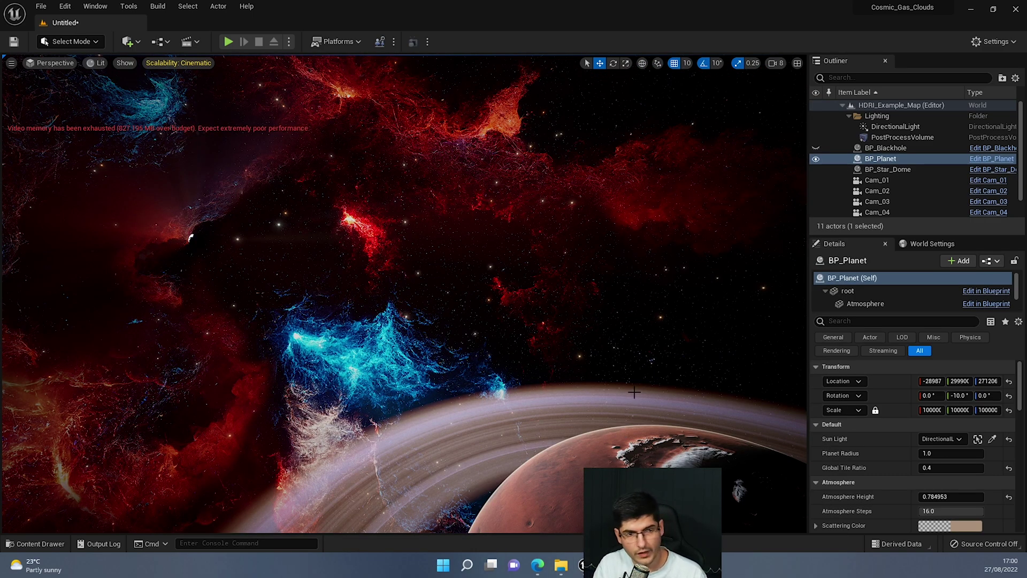
Survey the nebula above the planet in the level viewport, ending on the blue ring and the surrounding red clouds
right_click_drag(403, 293, 358, 282)
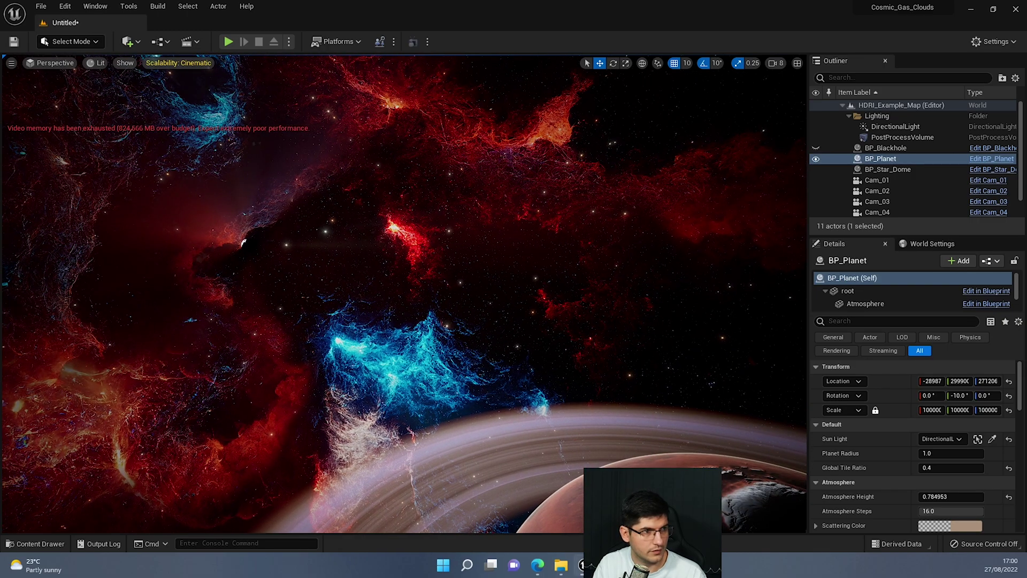
right_click_drag(389, 212, 299, 171)
right_click_drag(336, 210, 243, 187)
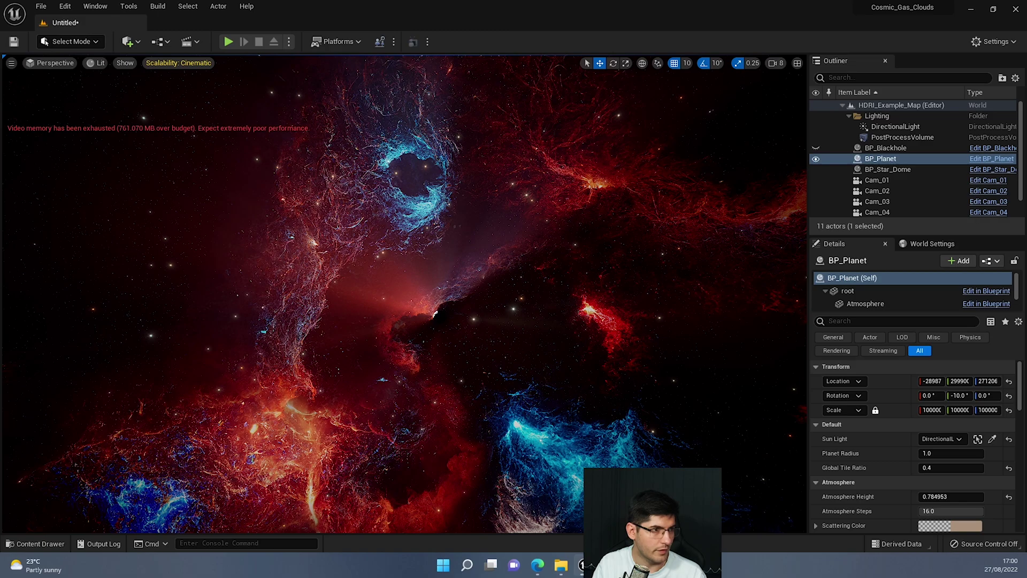
right_click_drag(517, 236, 635, 162)
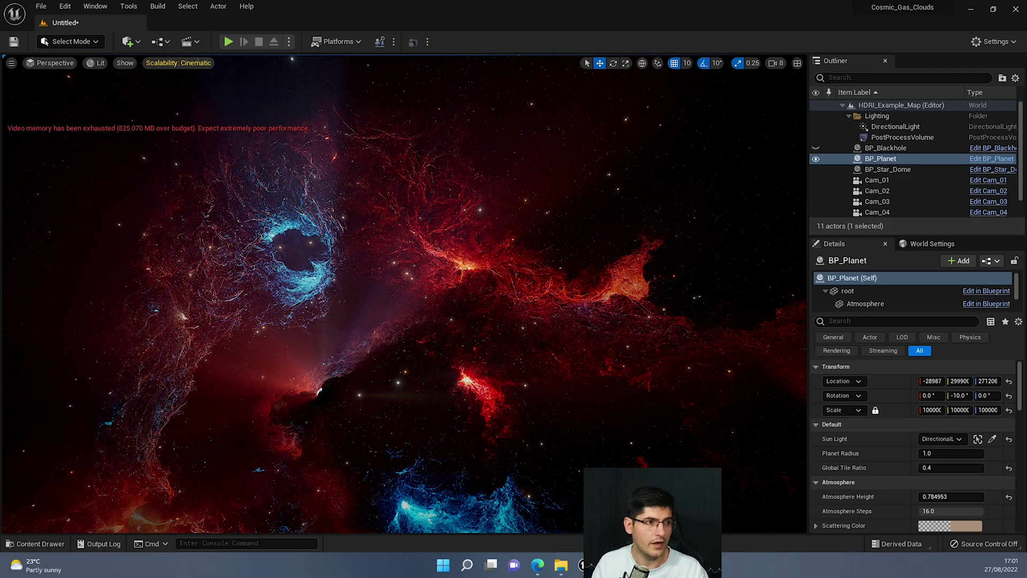
right_click_drag(473, 264, 420, 264)
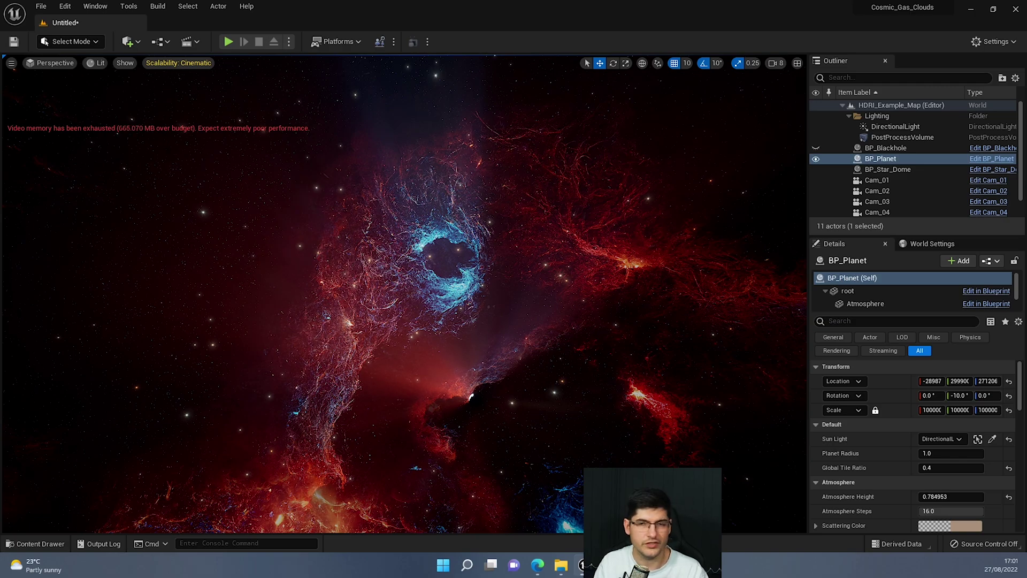
Focus the viewport on BP_Planet, hide it in the level, and look over the unobstructed nebula
key("f")
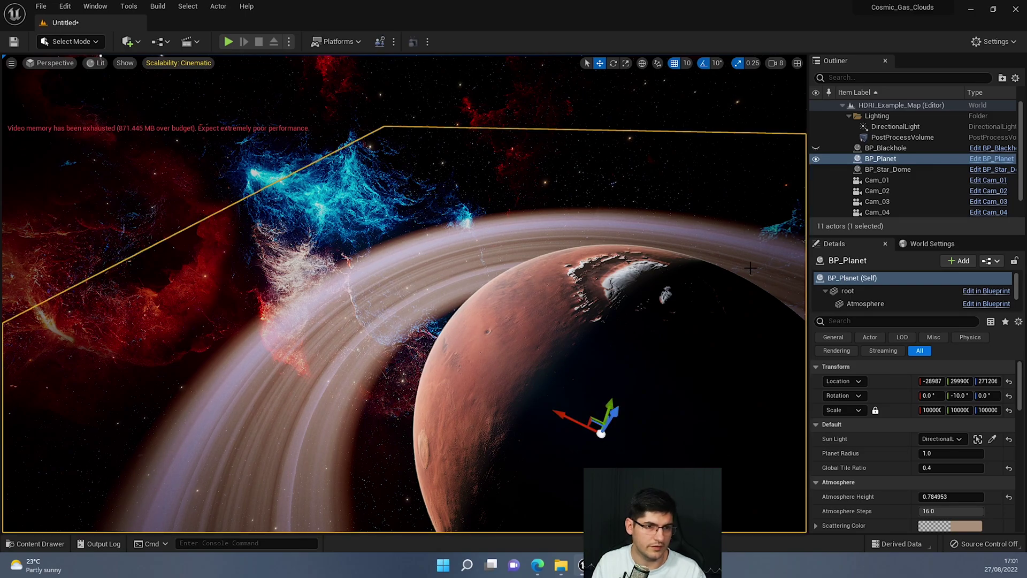
left_click(815, 158)
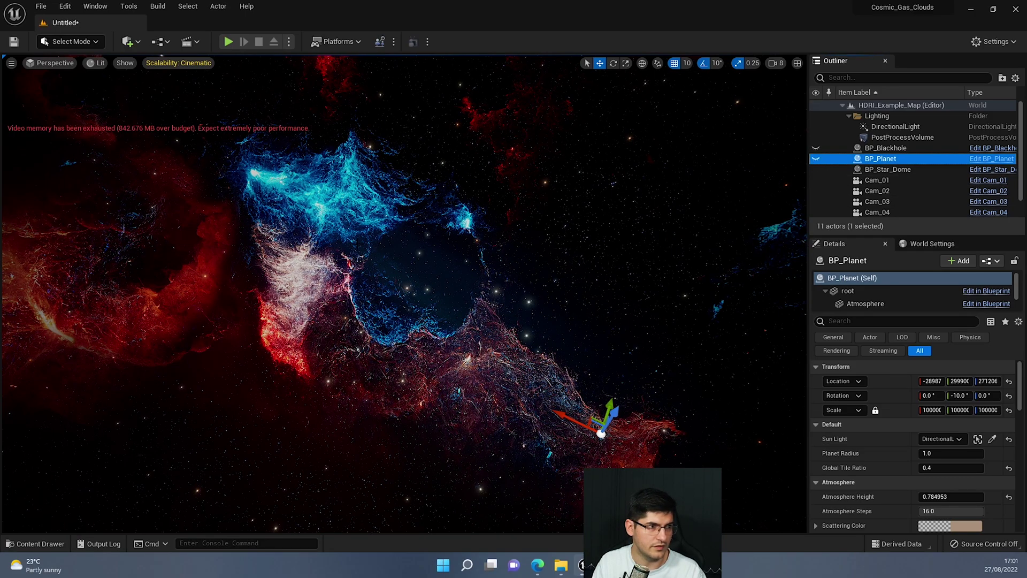
right_click_drag(409, 339, 334, 284)
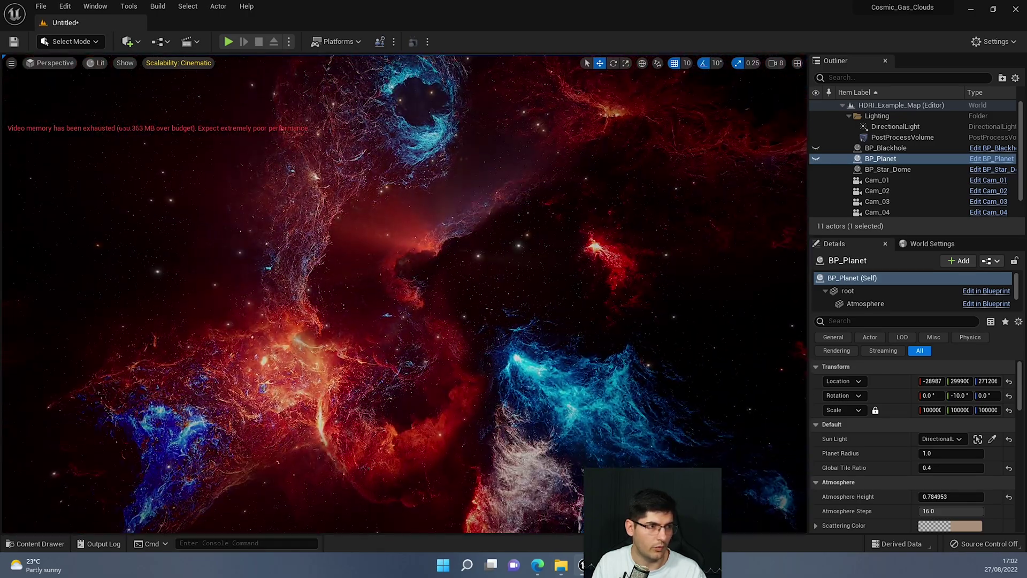
right_click_drag(309, 245, 282, 309)
right_click_drag(385, 174, 488, 138)
Select BP_Star_Dome in the level and look across its sky to the blue ring nebula
left_click(488, 138)
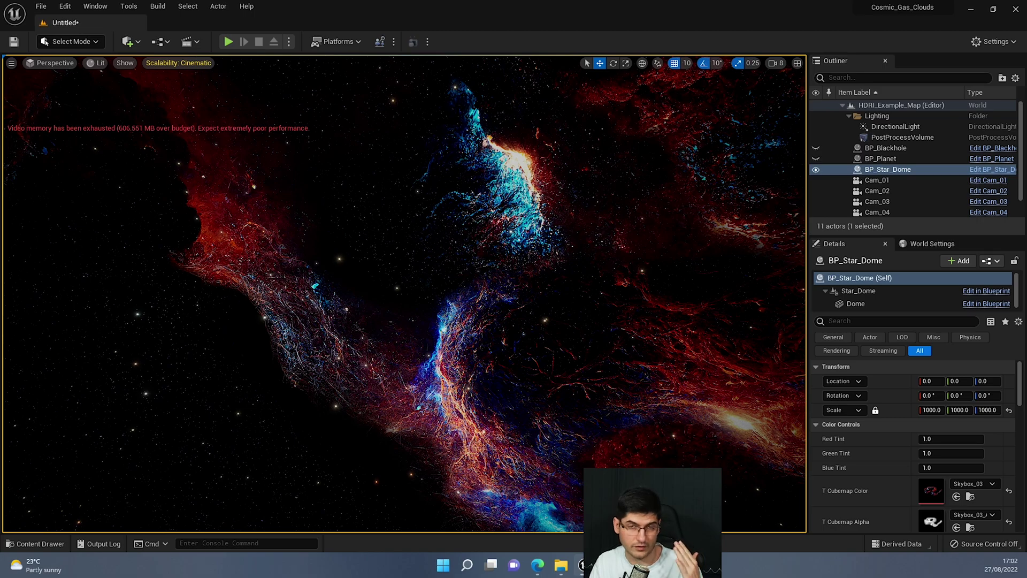
right_click_drag(487, 138, 224, 160)
right_click_drag(524, 162, 540, 160)
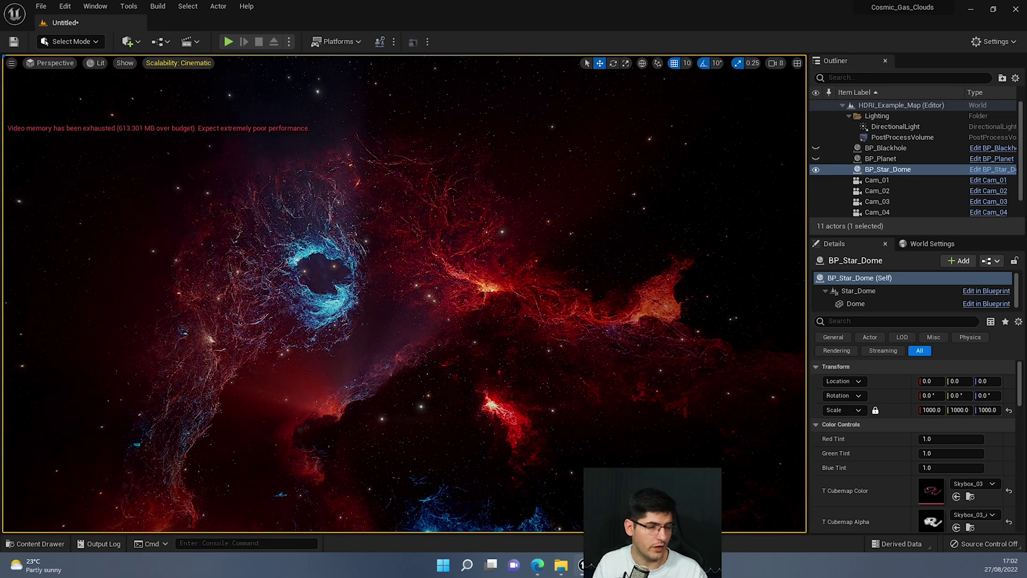